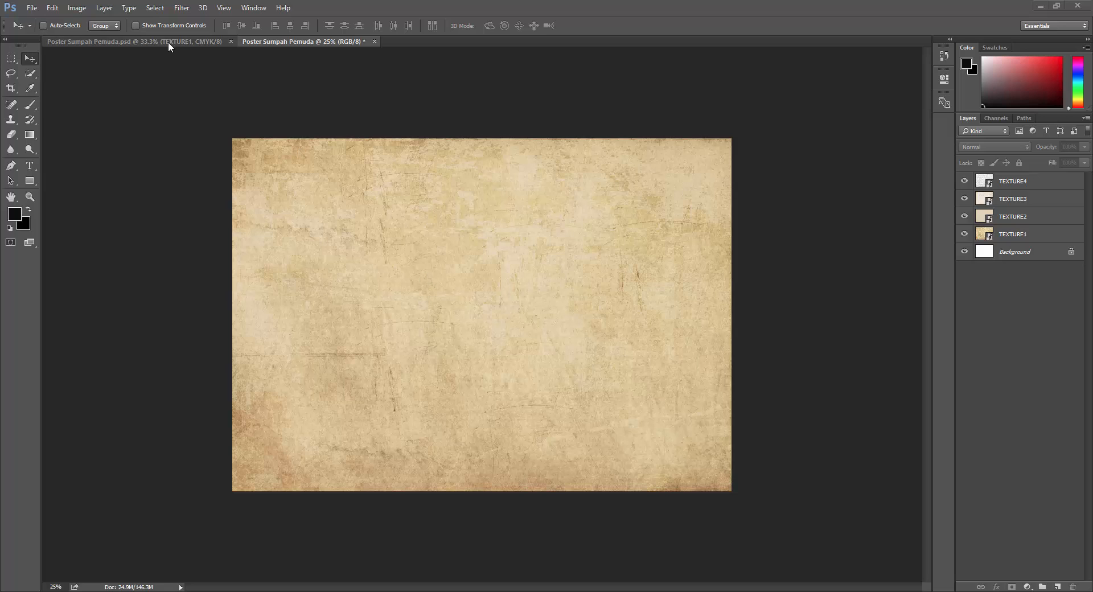
Step: View the finished Poster Sumpah Pemuda.psd for reference and open the poster's Links folder in File Explorer
{"action": "left_click", "coordinate": [169, 42]}
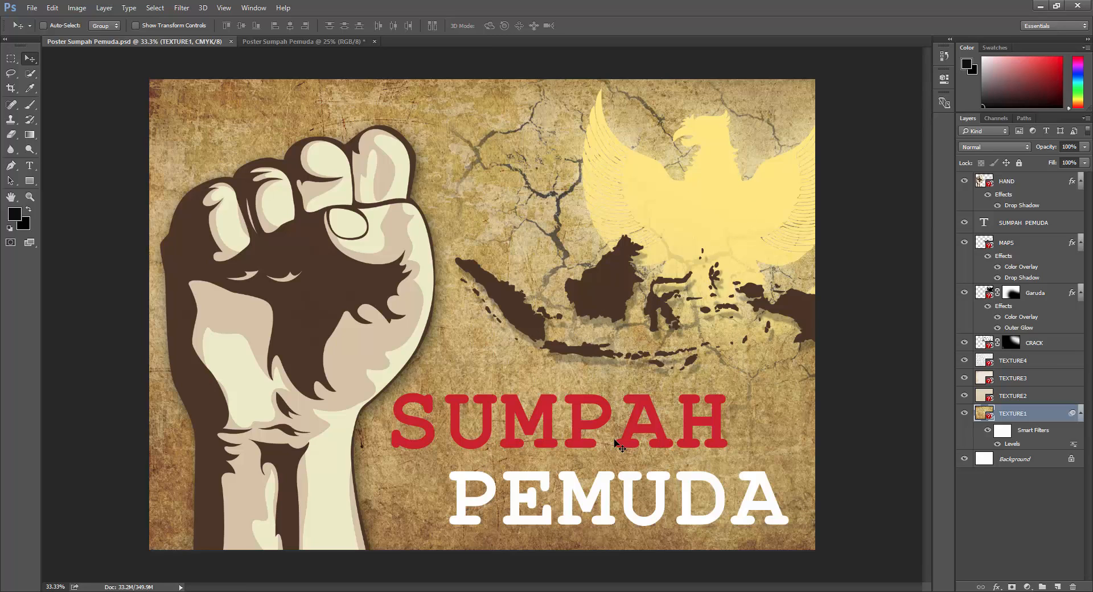
{"action": "left_click", "coordinate": [322, 41]}
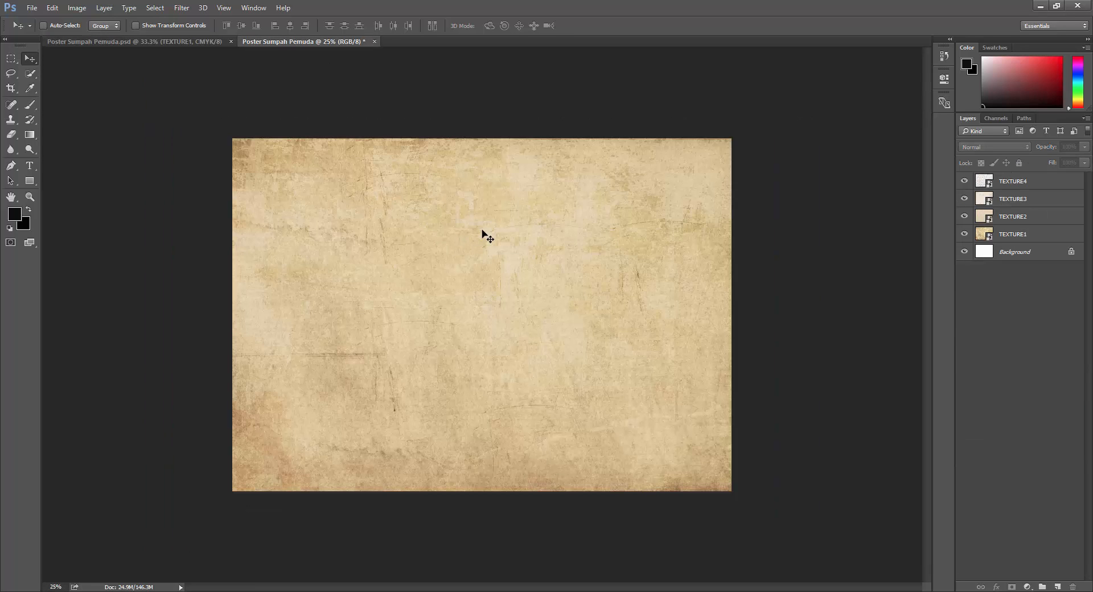
{"action": "mouse_move", "coordinate": [71, 585]}
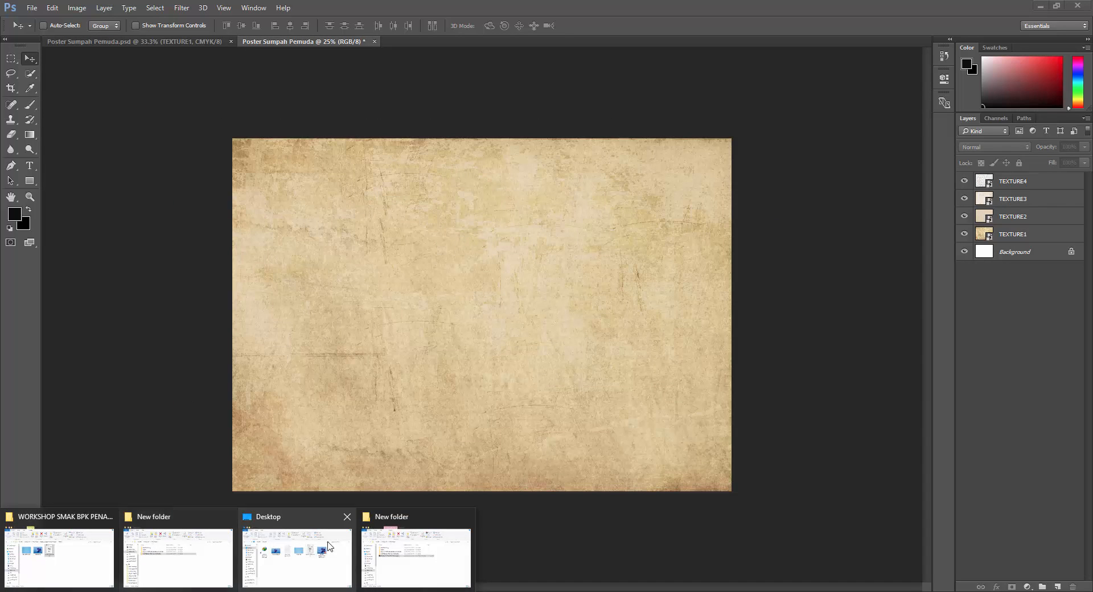
{"action": "left_click", "coordinate": [32, 553]}
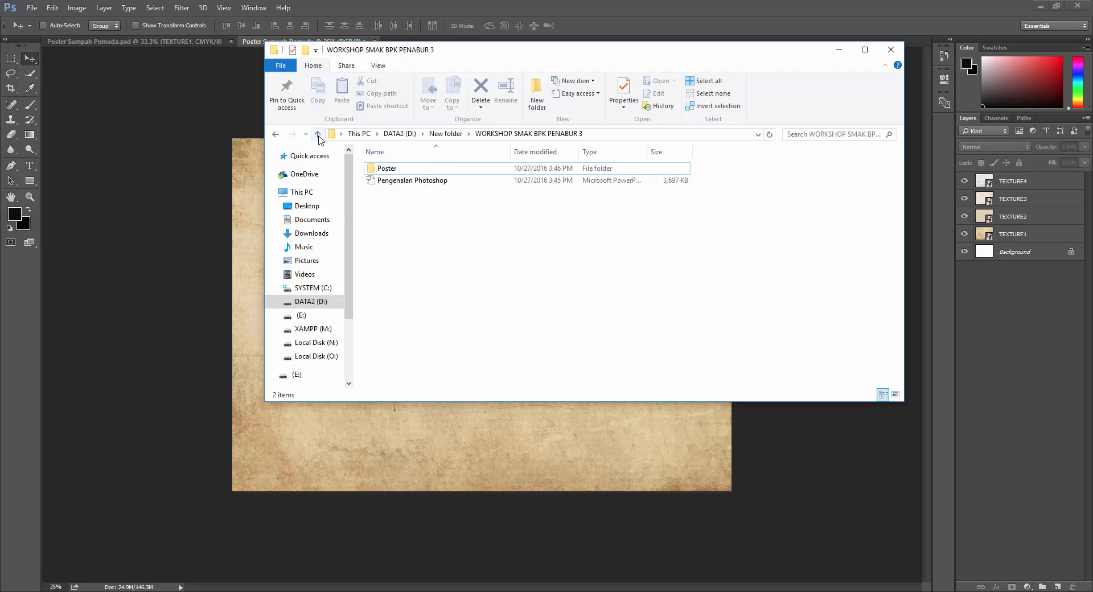
{"action": "left_click", "coordinate": [318, 135]}
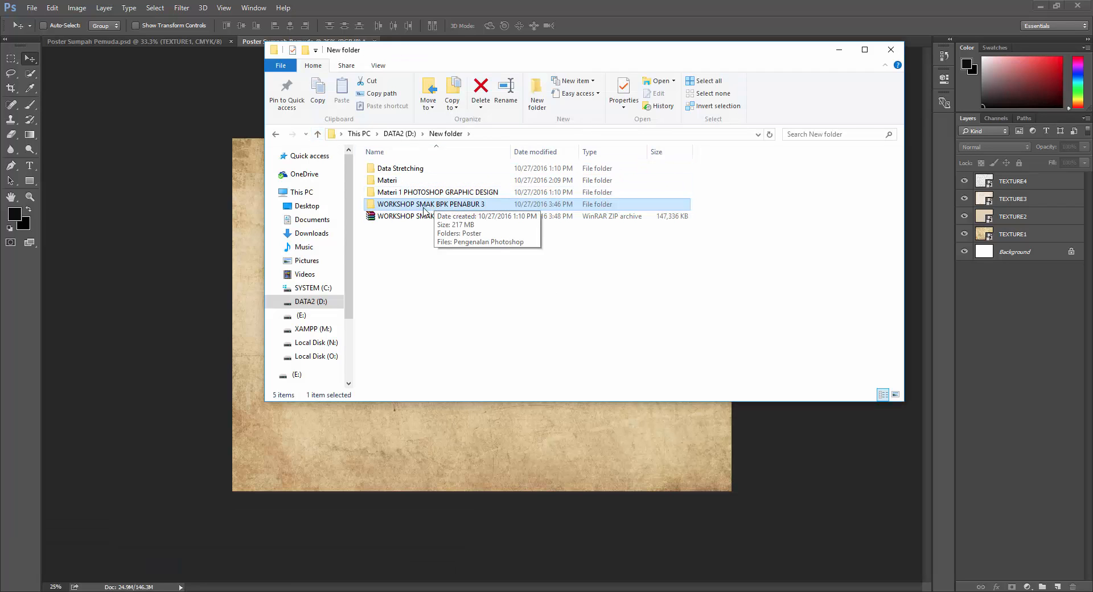
{"action": "double_click", "coordinate": [424, 206]}
{"action": "double_click", "coordinate": [427, 170]}
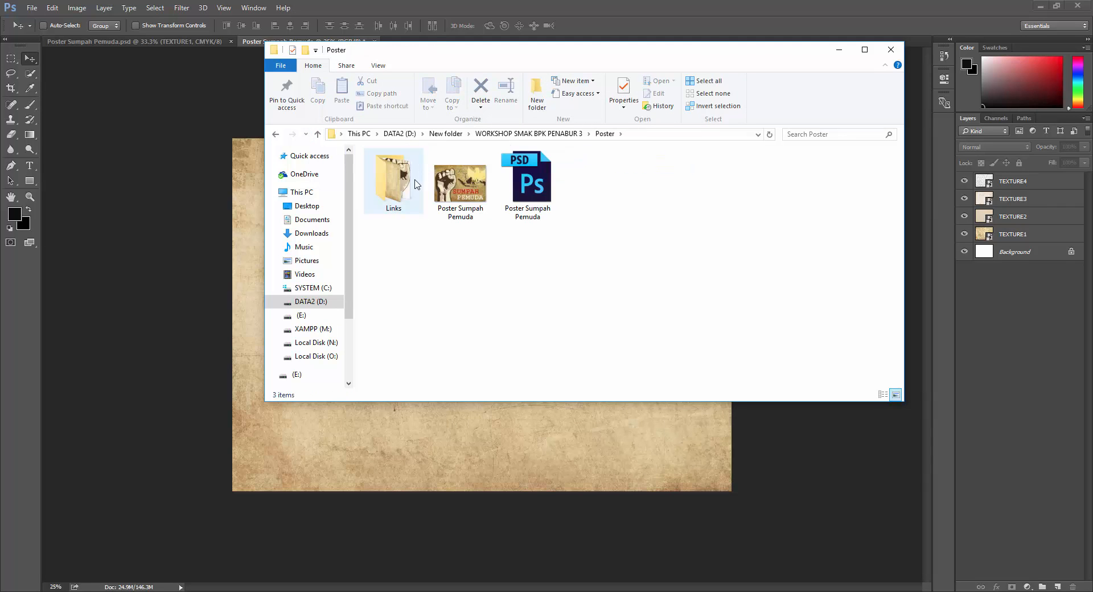
{"action": "double_click", "coordinate": [415, 181]}
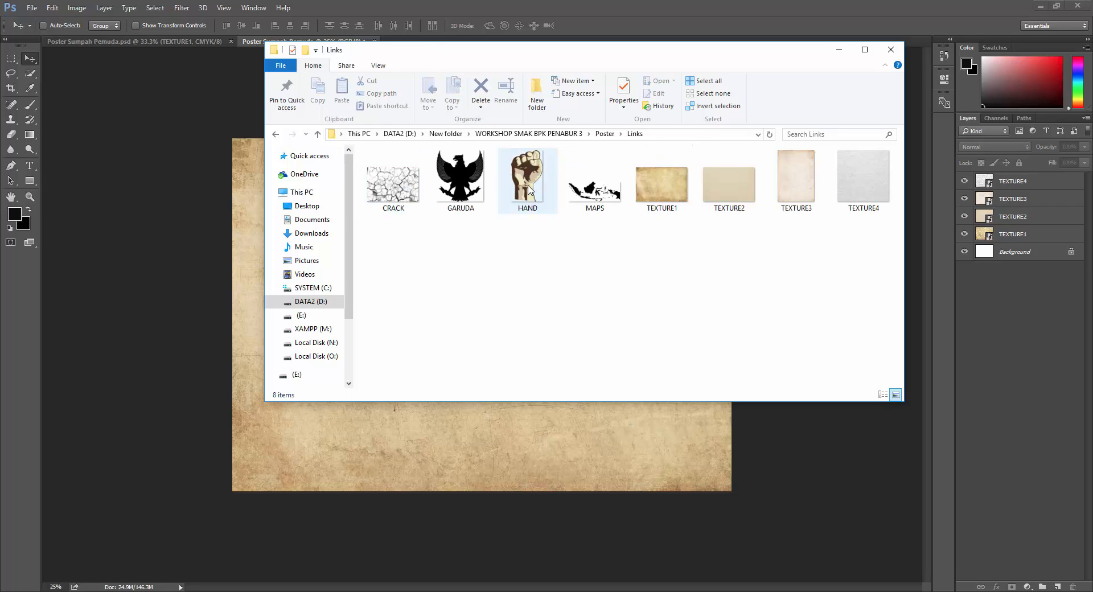
Step: Place the HAND image from the Links folder into the working poster and move it to the canvas's lower left
{"action": "left_click", "coordinate": [528, 188]}
{"action": "left_click_drag", "start_coordinate": [587, 54], "coordinate": [516, 118]}
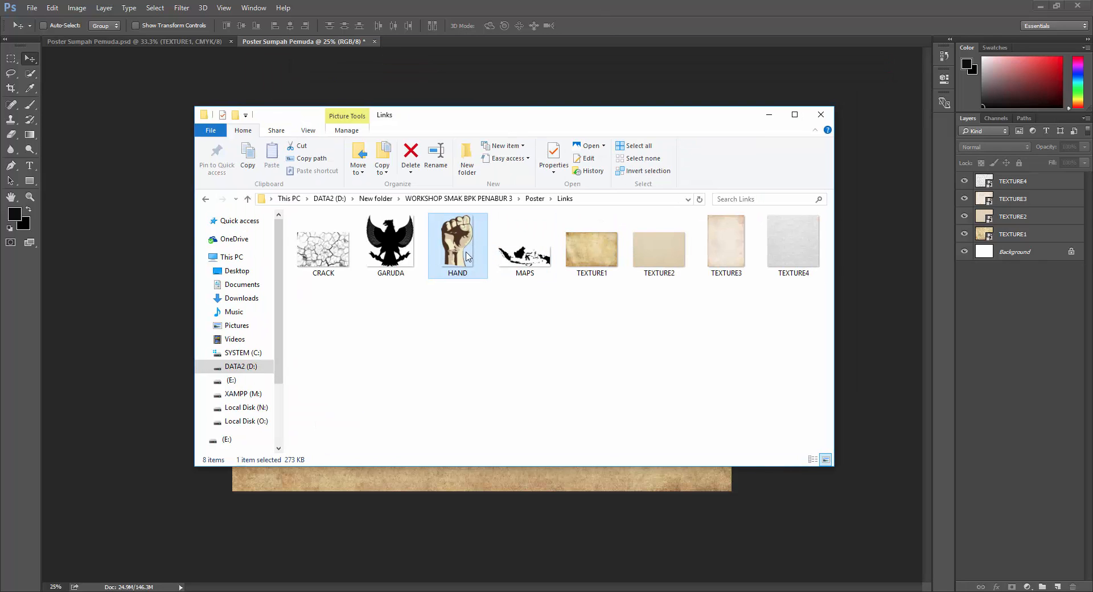
{"action": "left_click_drag", "start_coordinate": [465, 259], "coordinate": [88, 285]}
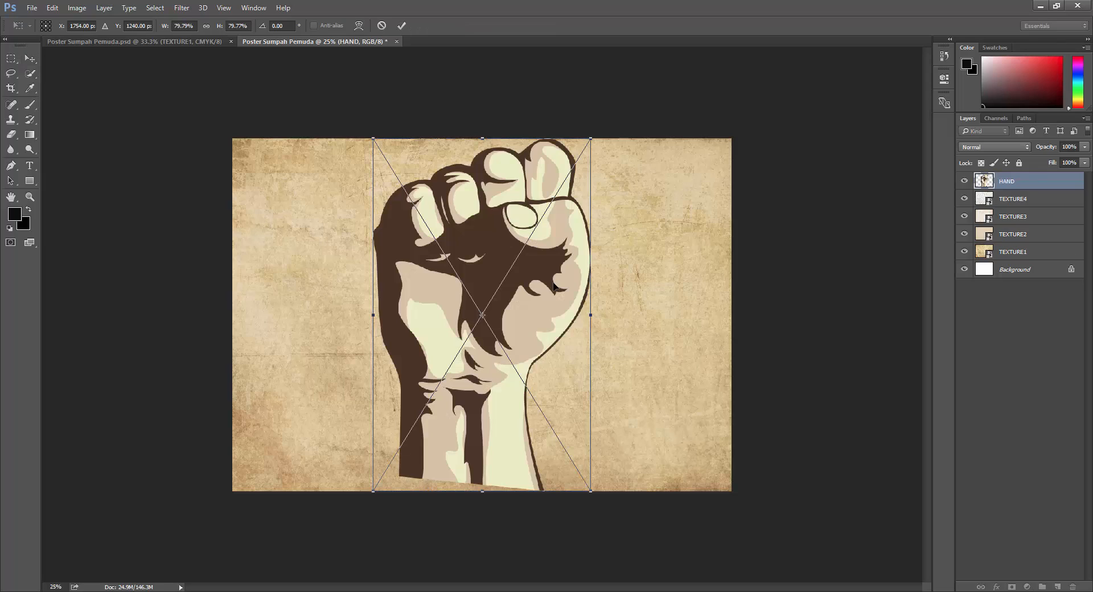
{"action": "key", "text": "Return"}
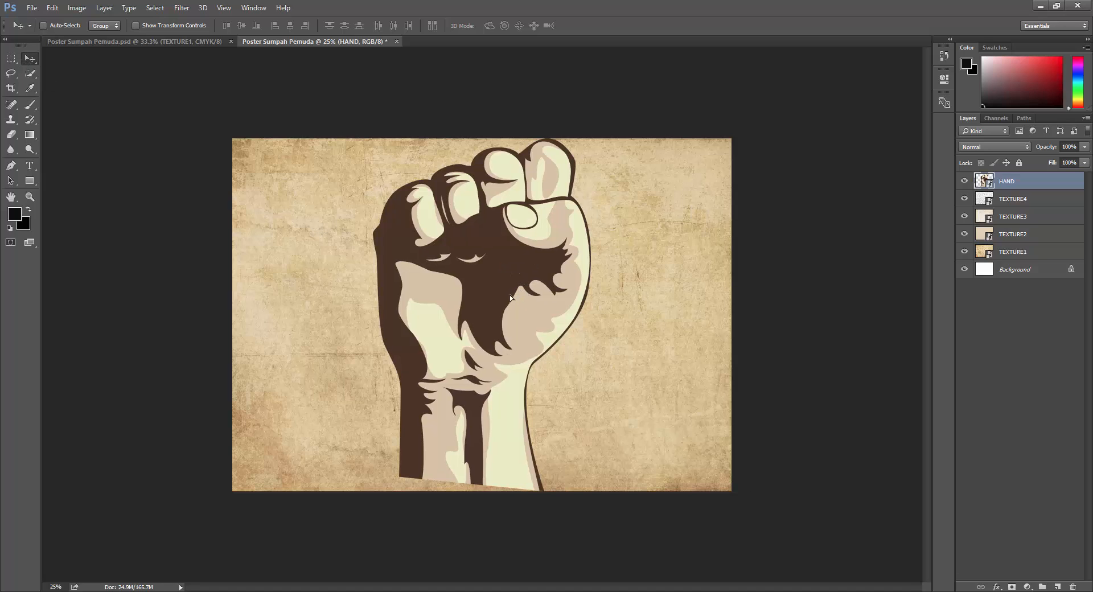
{"action": "left_click_drag", "start_coordinate": [510, 295], "coordinate": [391, 314]}
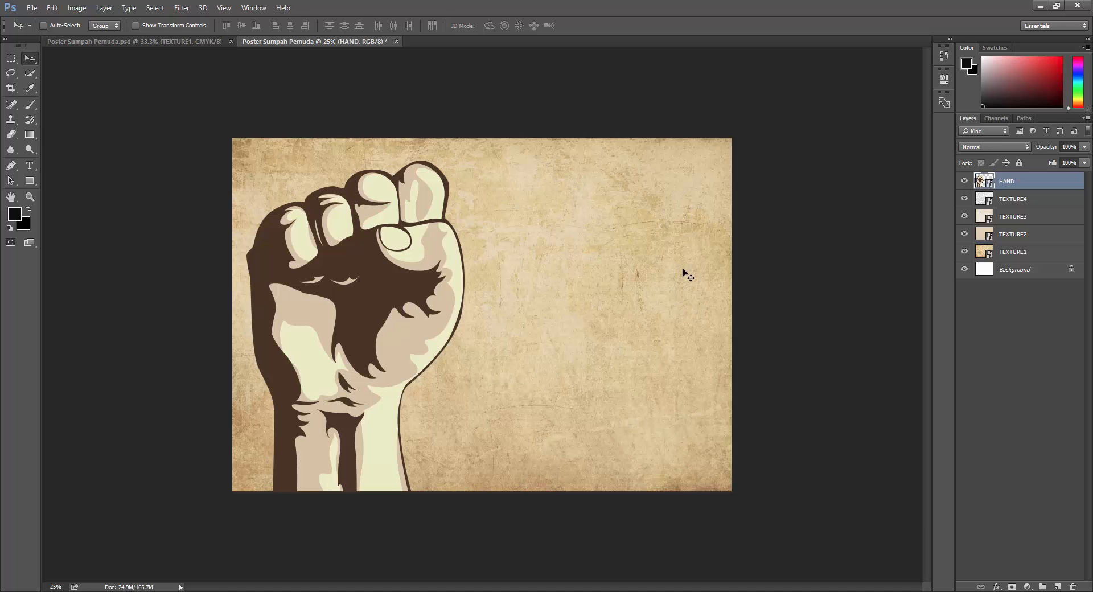
Step: Check the finished poster for reference and place the CRACK image from the Links folder into the working poster
{"action": "left_click", "coordinate": [200, 42]}
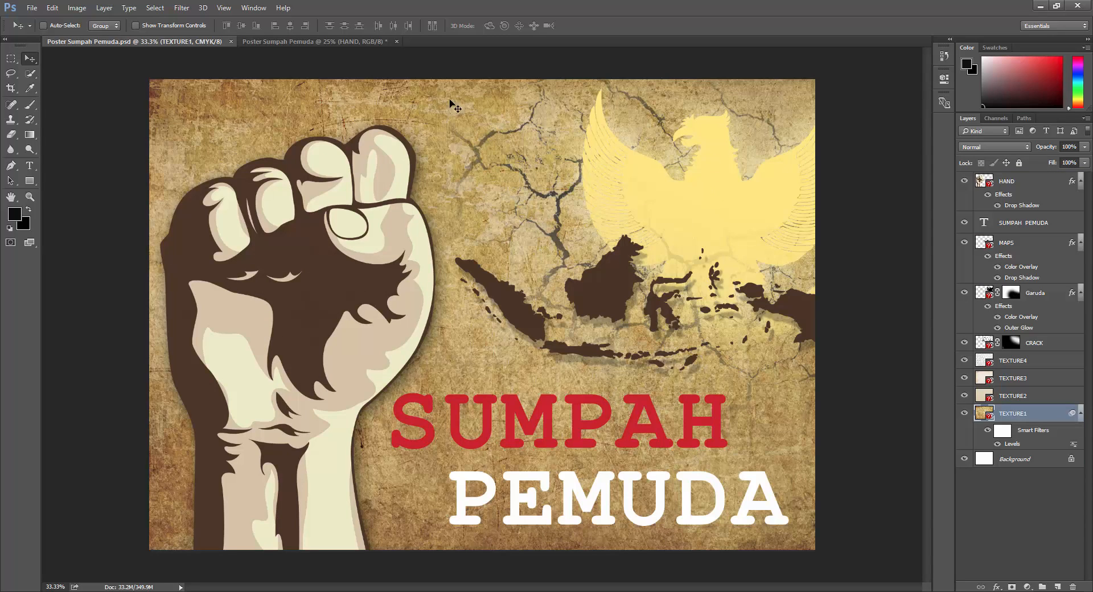
{"action": "left_click", "coordinate": [373, 43]}
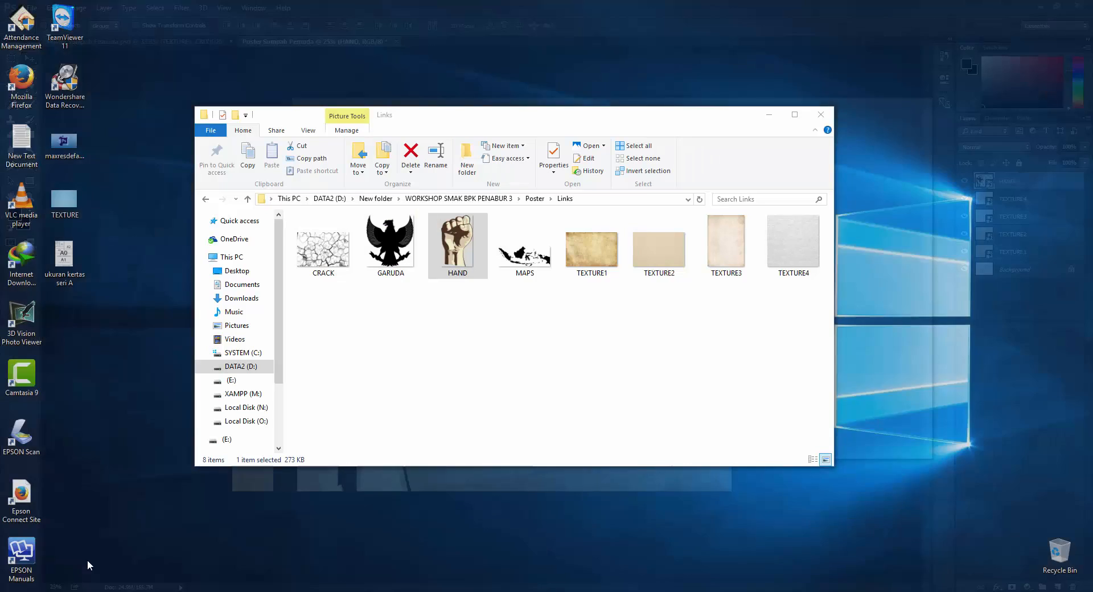
{"action": "left_click", "coordinate": [87, 565]}
{"action": "left_click", "coordinate": [340, 256]}
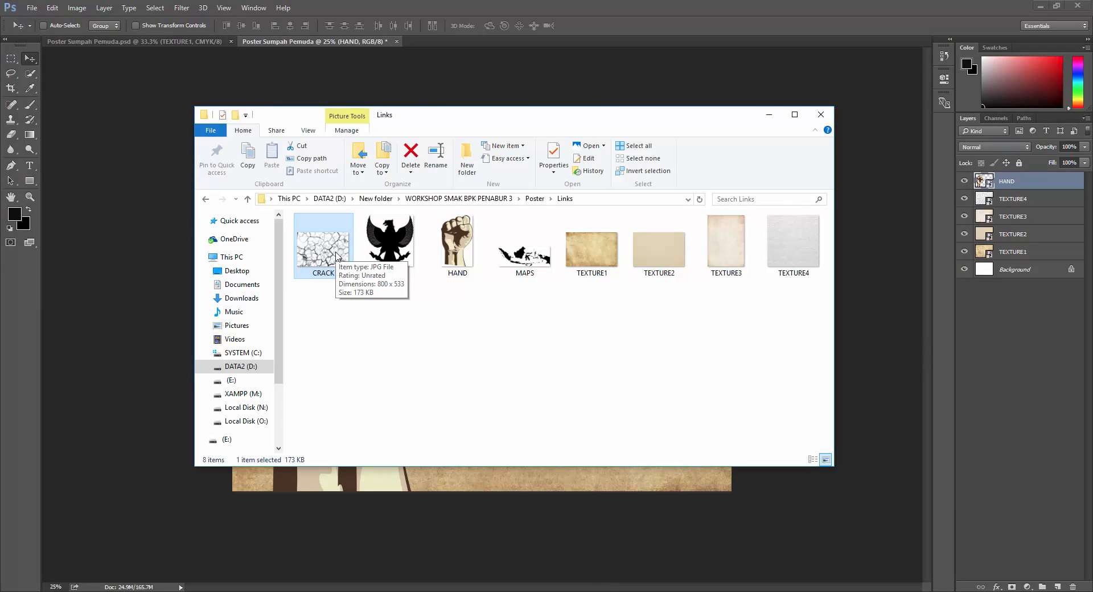
{"action": "left_click_drag", "start_coordinate": [335, 258], "coordinate": [128, 275]}
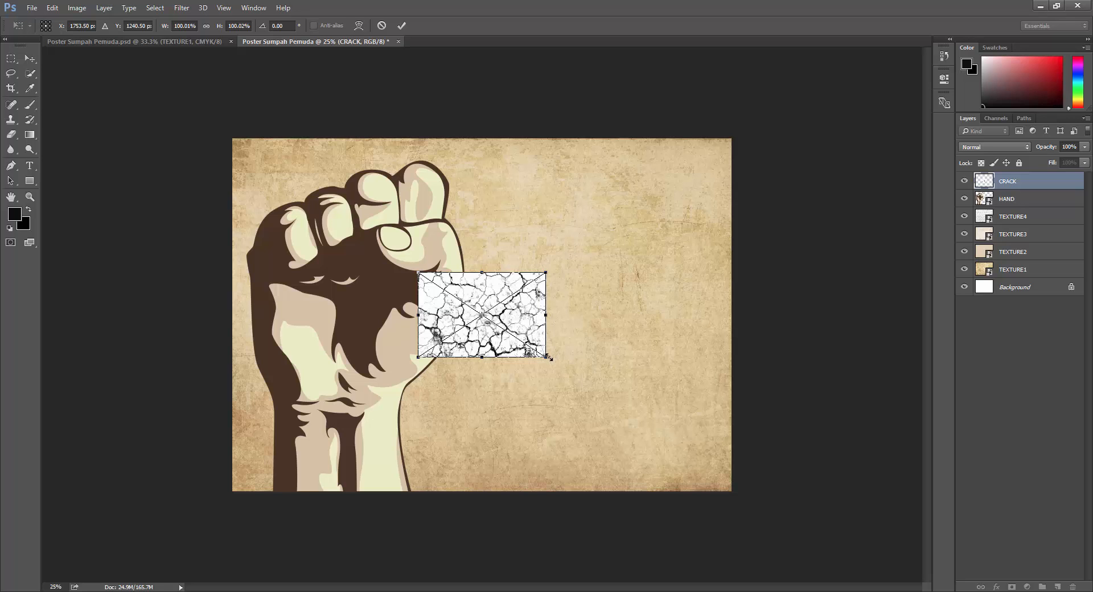
Step: Scale the CRACK image to about 245%, rotate it about 13 degrees, and position it over the canvas's upper-right corner
{"action": "left_click_drag", "start_coordinate": [548, 358], "coordinate": [689, 457]}
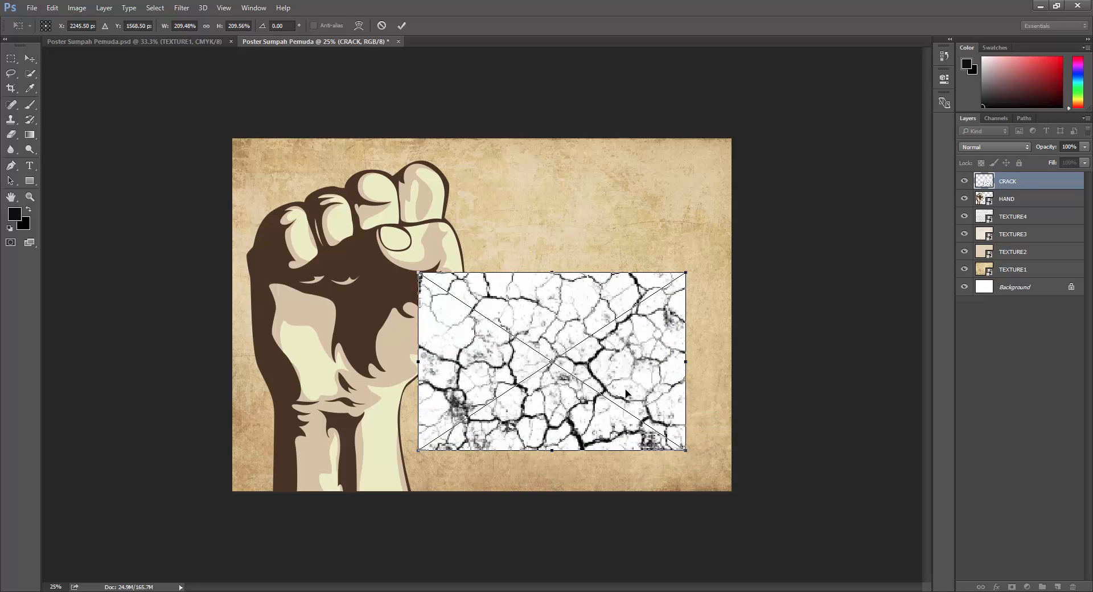
{"action": "left_click_drag", "start_coordinate": [620, 388], "coordinate": [666, 238]}
{"action": "left_click_drag", "start_coordinate": [732, 301], "coordinate": [674, 281]}
{"action": "left_click_drag", "start_coordinate": [753, 102], "coordinate": [771, 117]}
{"action": "left_click_drag", "start_coordinate": [679, 167], "coordinate": [681, 162]}
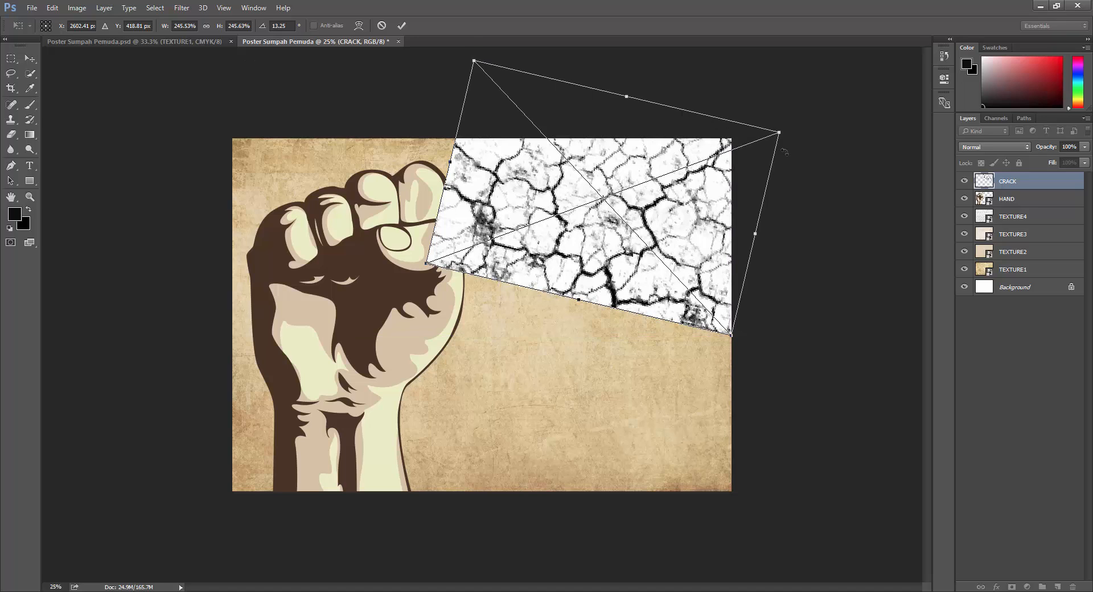
{"action": "key", "text": "Return"}
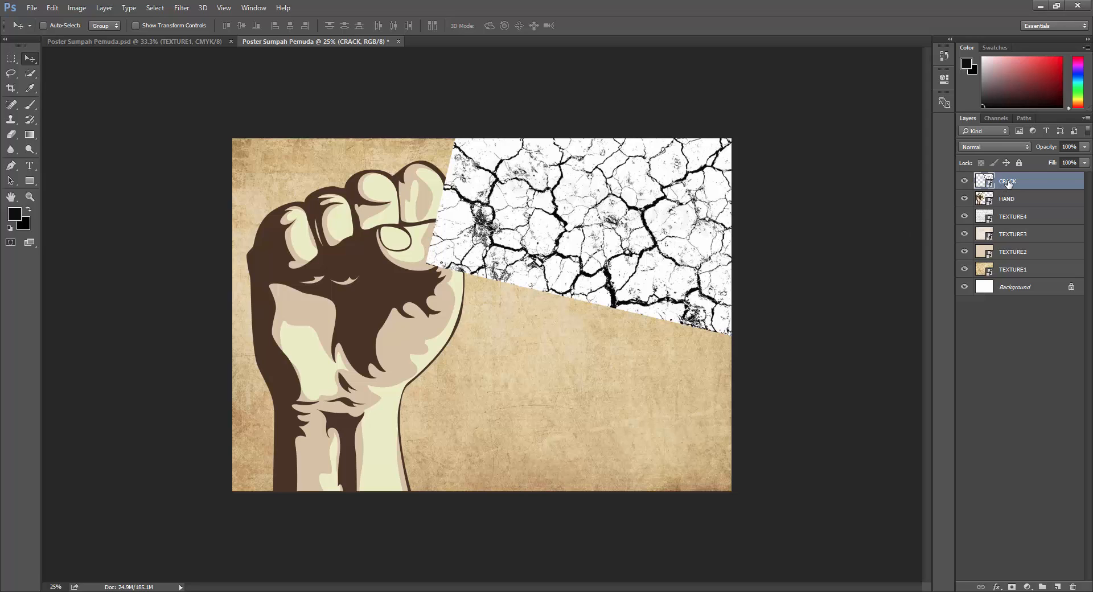
Step: Move the CRACK layer below HAND, hide the HAND layer, and shift the crack image slightly down and left
{"action": "left_click_drag", "start_coordinate": [1007, 182], "coordinate": [1007, 202]}
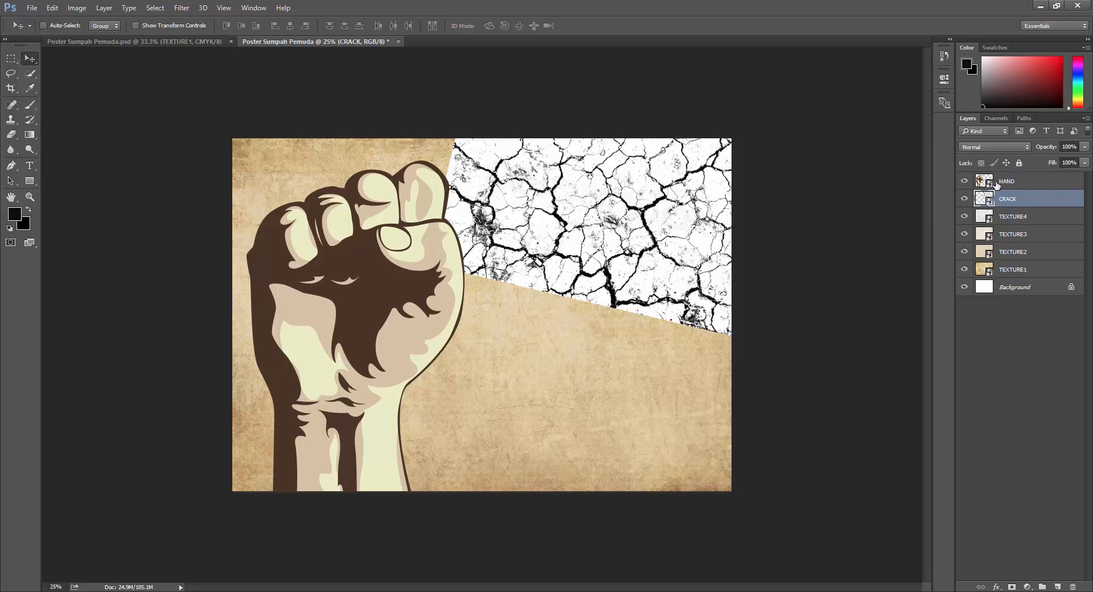
{"action": "left_click", "coordinate": [964, 182]}
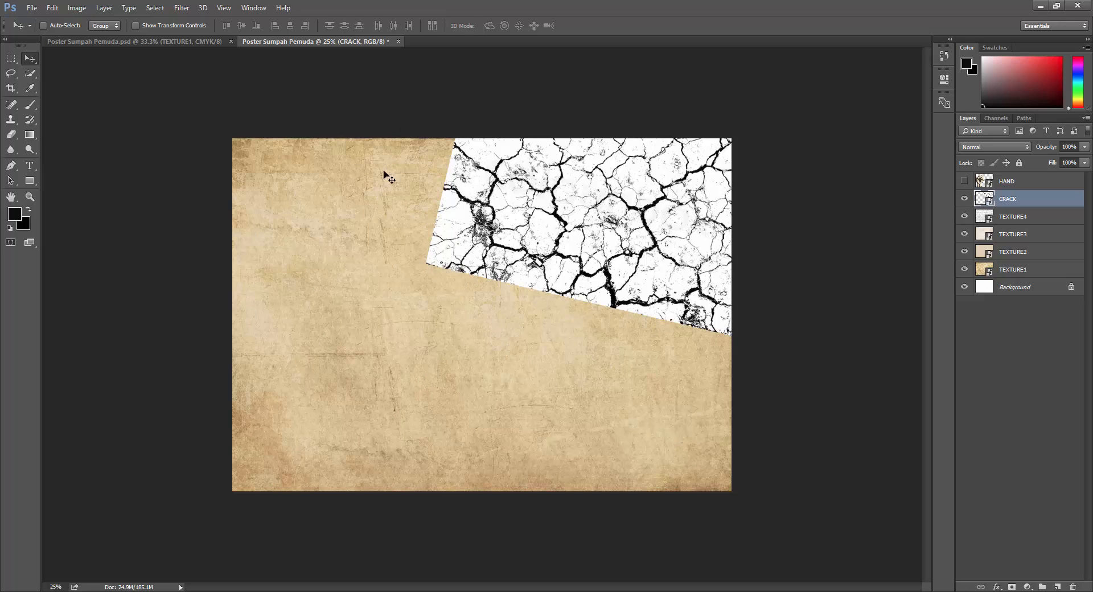
{"action": "left_click_drag", "start_coordinate": [663, 256], "coordinate": [657, 268]}
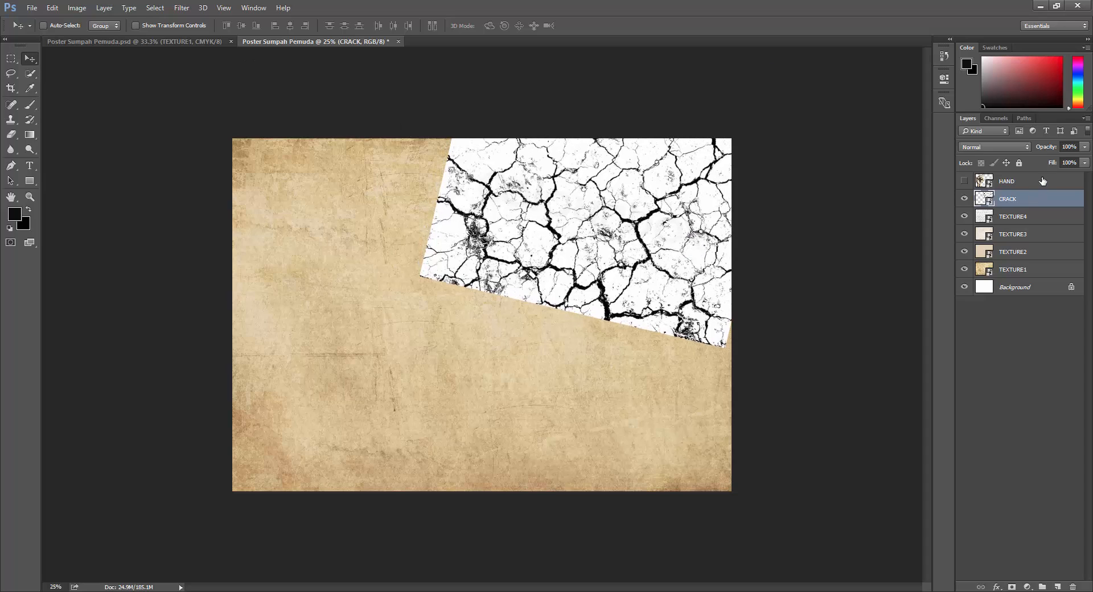
Step: Try the Screen and Darken blend modes on the CRACK layer
{"action": "left_click", "coordinate": [1020, 147]}
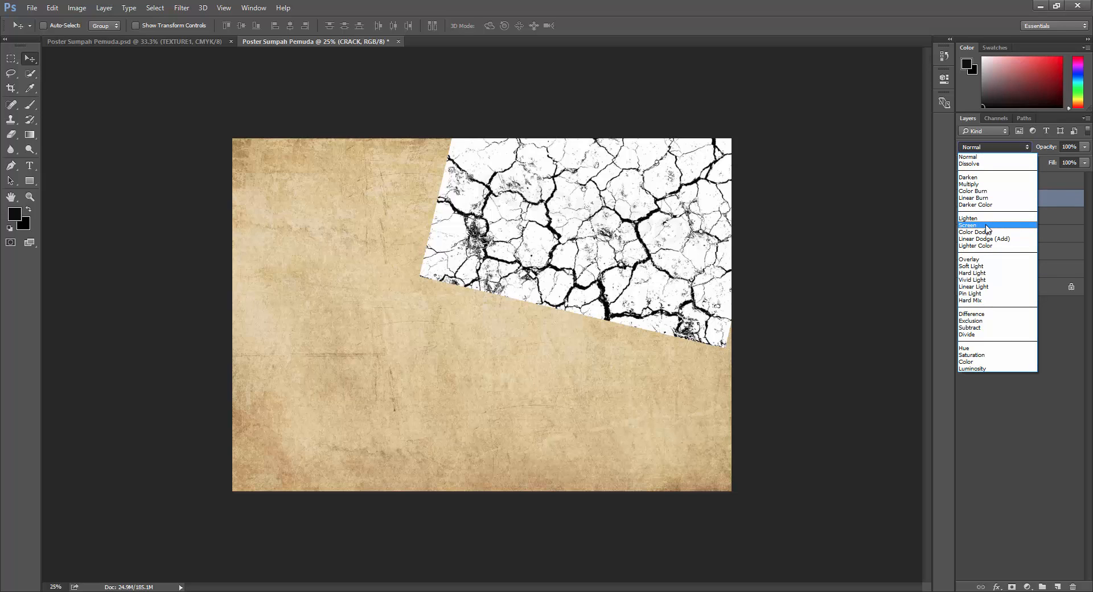
{"action": "left_click", "coordinate": [989, 226]}
{"action": "left_click", "coordinate": [1010, 149]}
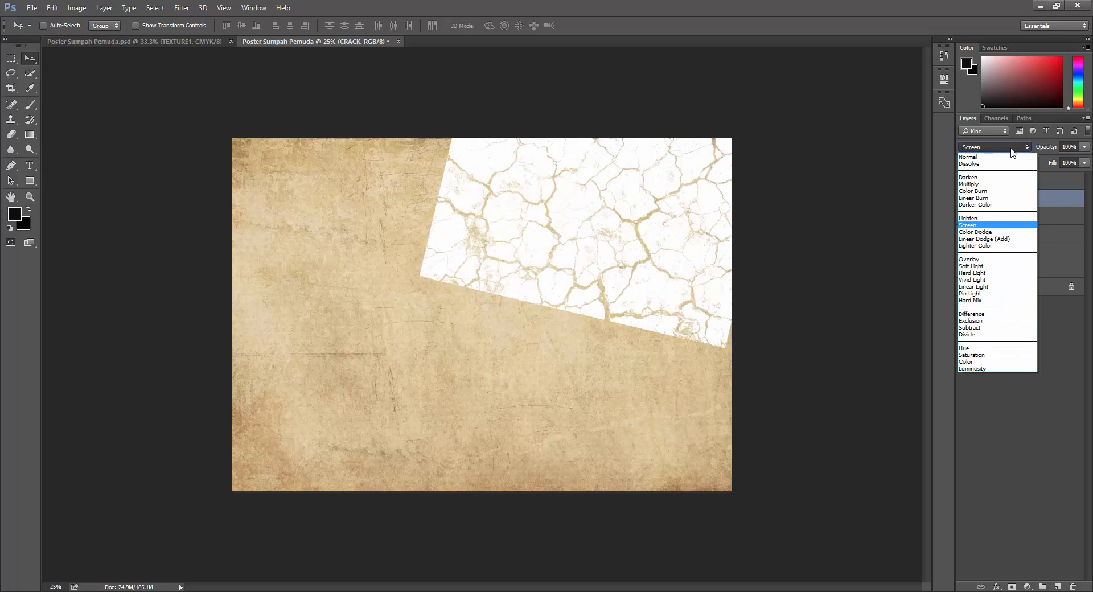
{"action": "left_click", "coordinate": [982, 178]}
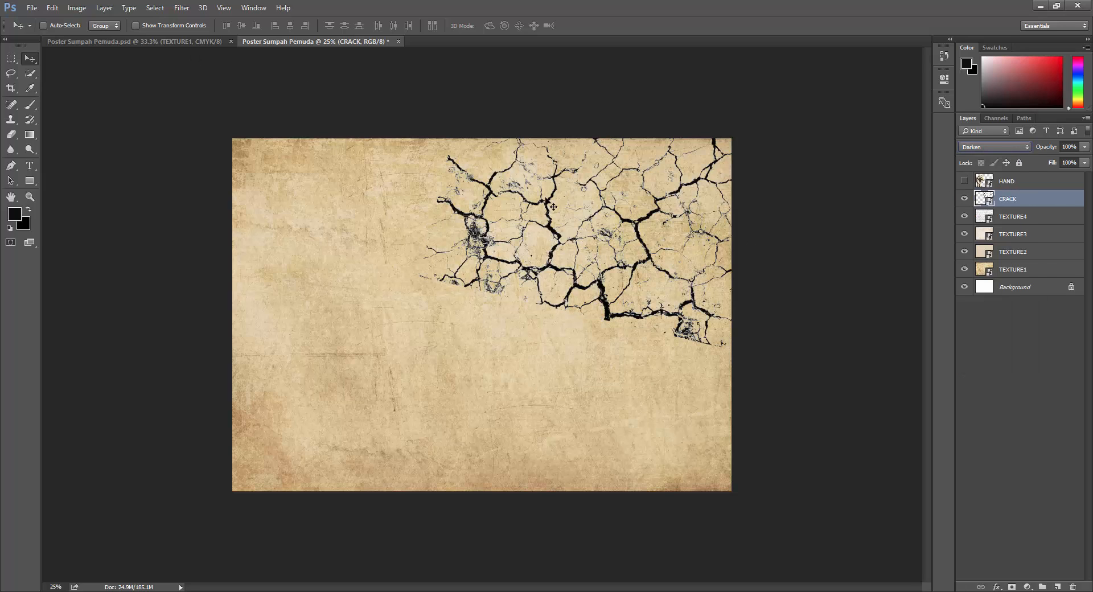
Step: Set the CRACK layer's blend mode to Multiply and shift the cracks right toward the canvas's right edge
{"action": "left_click_drag", "start_coordinate": [564, 231], "coordinate": [597, 232]}
{"action": "left_click", "coordinate": [997, 149]}
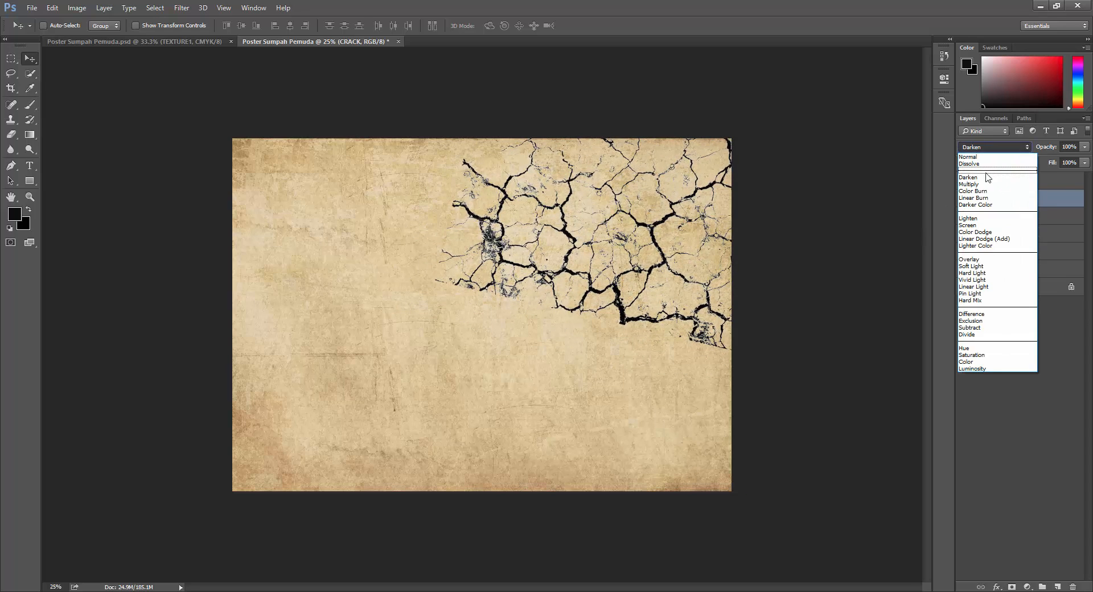
{"action": "left_click", "coordinate": [1018, 149]}
{"action": "left_click", "coordinate": [1019, 150]}
{"action": "left_click", "coordinate": [980, 189]}
{"action": "mouse_move", "coordinate": [695, 219]}
{"action": "left_mouse_down"}
{"action": "mouse_move", "coordinate": [713, 211]}
{"action": "mouse_move", "coordinate": [707, 224]}
{"action": "left_mouse_up"}
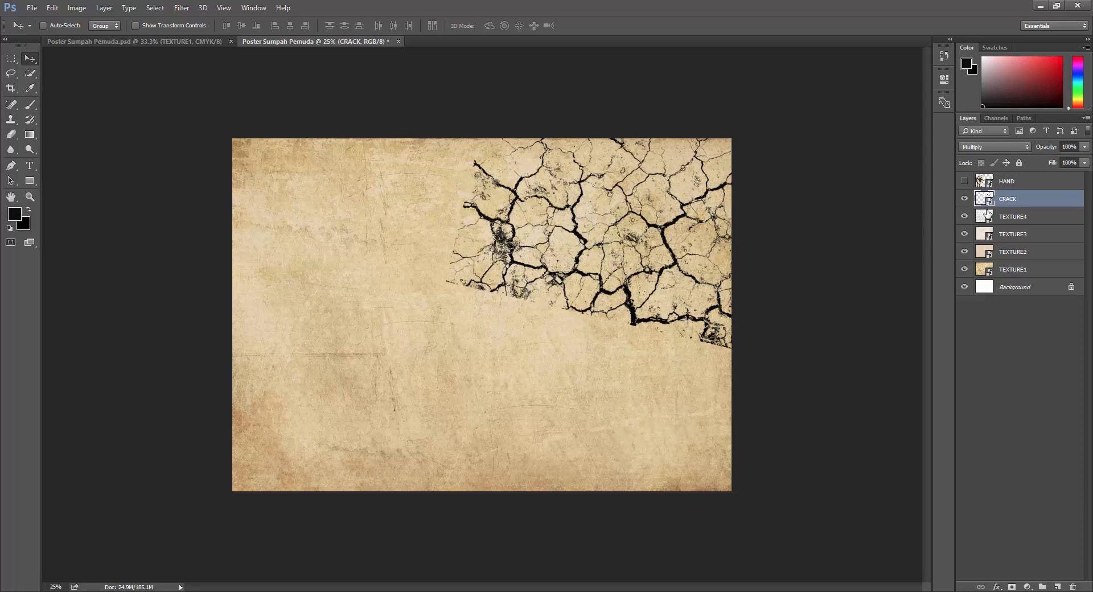
{"action": "left_click_drag", "start_coordinate": [557, 239], "coordinate": [555, 236]}
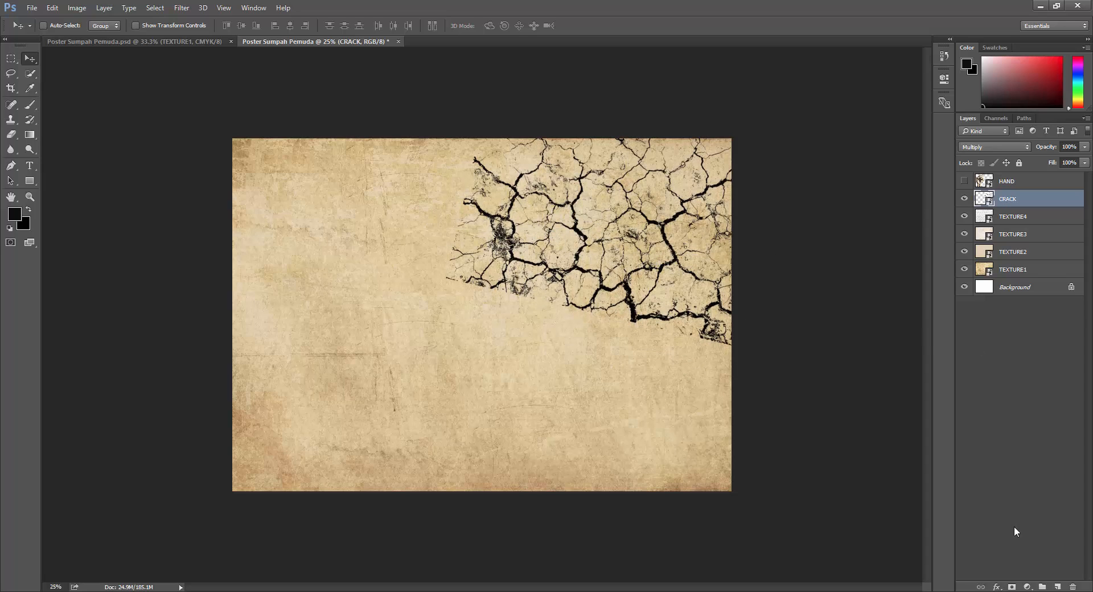
Step: Add a layer mask to the CRACK layer and ready the Brush tool with black as the foreground colour
{"action": "left_click", "coordinate": [1012, 586]}
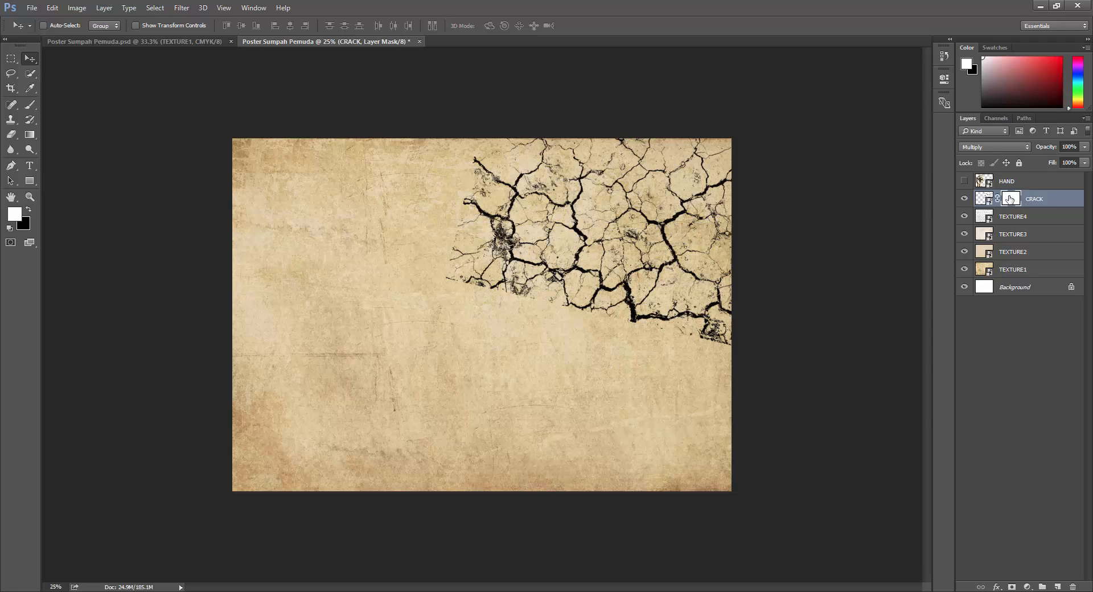
{"action": "left_click", "coordinate": [31, 108]}
{"action": "left_click", "coordinate": [71, 106]}
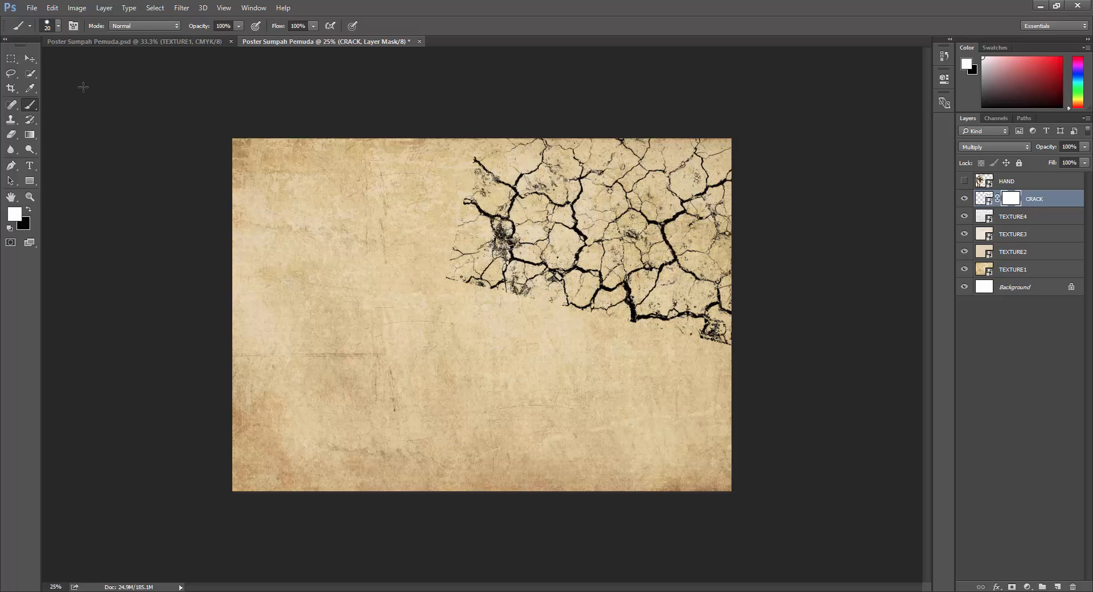
{"action": "left_click", "coordinate": [29, 208]}
Step: Configure a soft round brush with 0% hardness and a size of about 359 px
{"action": "right_click", "coordinate": [429, 213]}
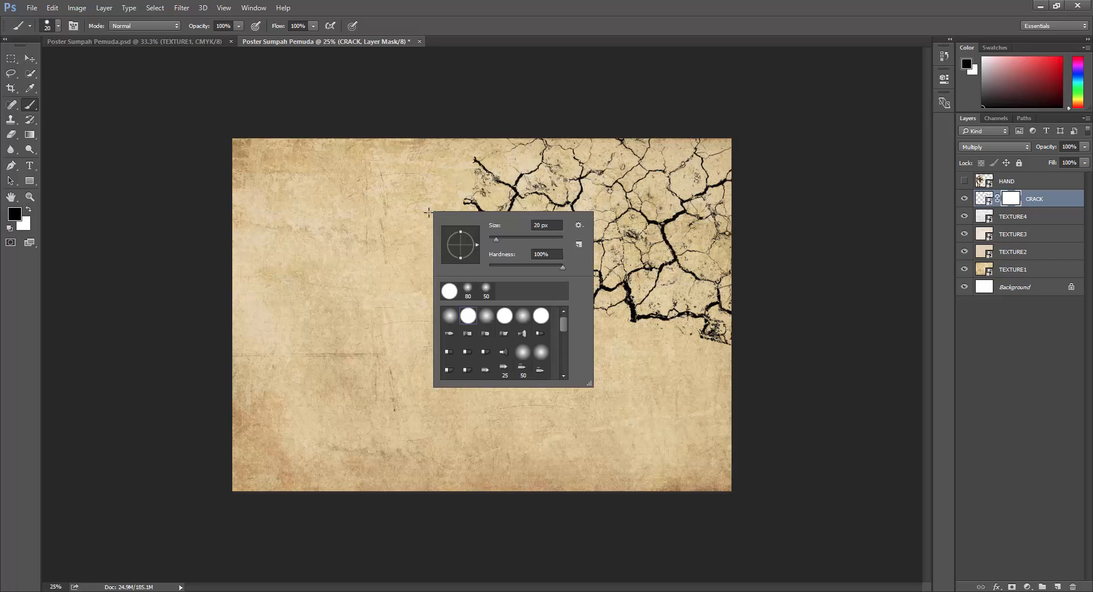
{"action": "left_click", "coordinate": [450, 316]}
{"action": "mouse_move", "coordinate": [497, 245]}
{"action": "left_mouse_down"}
{"action": "mouse_move", "coordinate": [516, 245]}
{"action": "mouse_move", "coordinate": [506, 241]}
{"action": "left_mouse_up"}
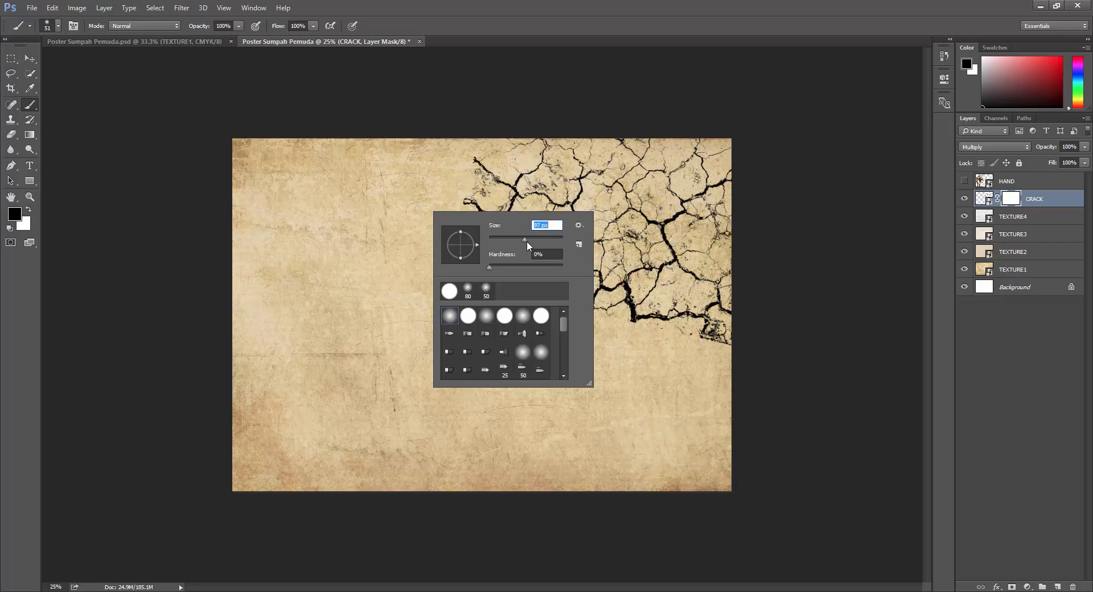
{"action": "left_click_drag", "start_coordinate": [527, 241], "coordinate": [550, 240]}
{"action": "left_click", "coordinate": [464, 171]}
Step: Paint black on the CRACK mask to fade the cracks' left and lower edges, enlarging the brush to 600 and 1400 px
{"action": "mouse_move", "coordinate": [470, 170]}
{"action": "left_mouse_down"}
{"action": "mouse_move", "coordinate": [452, 231]}
{"action": "mouse_move", "coordinate": [417, 274]}
{"action": "mouse_move", "coordinate": [417, 227]}
{"action": "mouse_move", "coordinate": [400, 261]}
{"action": "mouse_move", "coordinate": [441, 260]}
{"action": "left_mouse_up"}
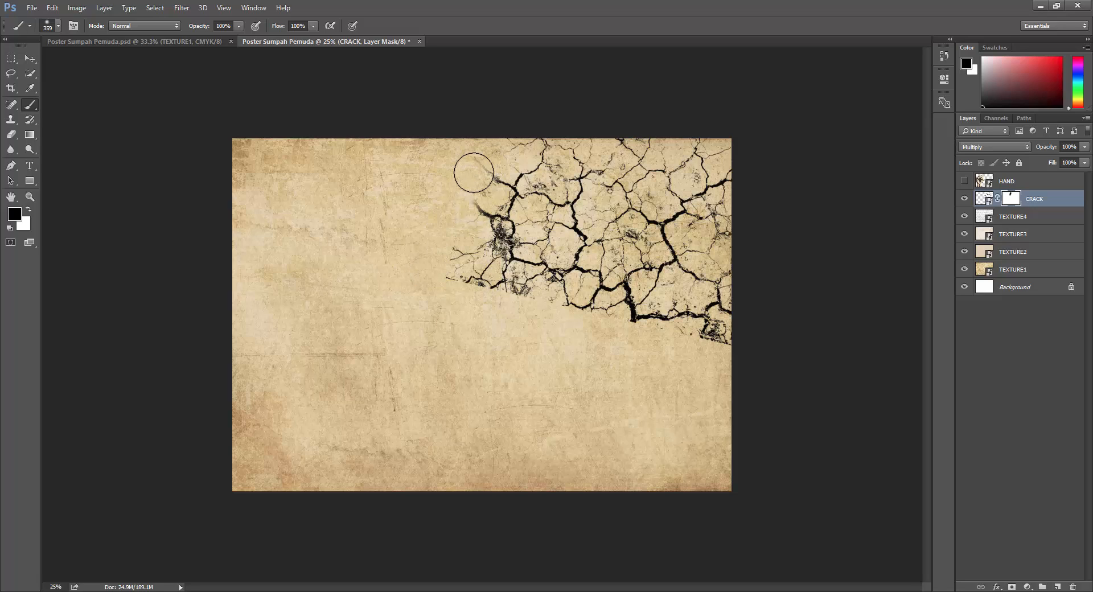
{"action": "key", "text": "bracketright"}
{"action": "key", "text": "bracketright"}
{"action": "key", "text": "bracketright"}
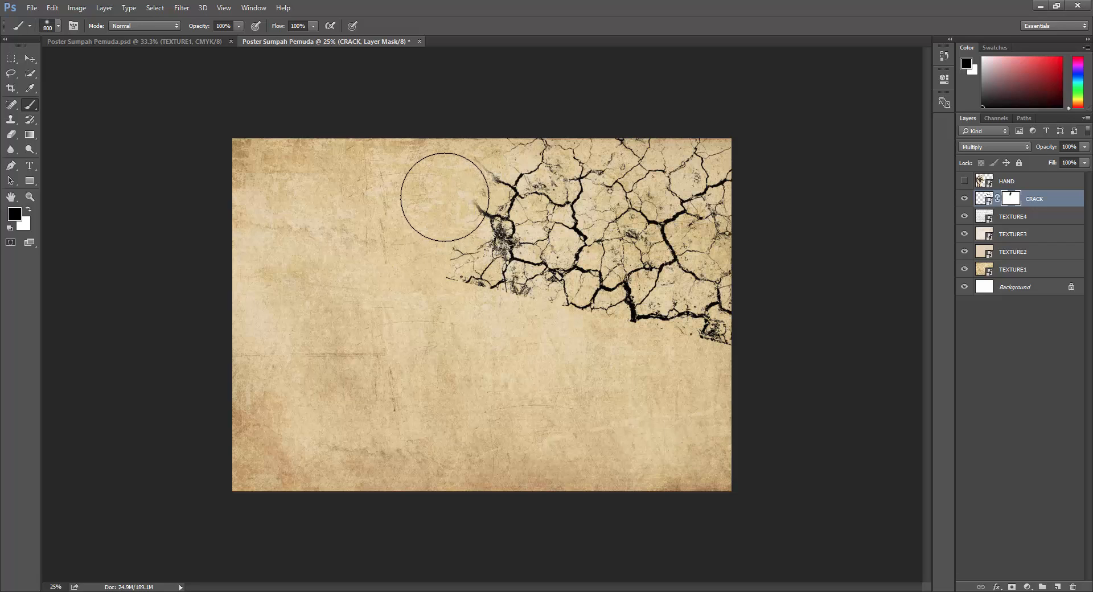
{"action": "mouse_move", "coordinate": [446, 146]}
{"action": "left_mouse_down"}
{"action": "mouse_move", "coordinate": [409, 207]}
{"action": "mouse_move", "coordinate": [401, 267]}
{"action": "mouse_move", "coordinate": [421, 183]}
{"action": "mouse_move", "coordinate": [417, 308]}
{"action": "mouse_move", "coordinate": [420, 244]}
{"action": "mouse_move", "coordinate": [470, 341]}
{"action": "mouse_move", "coordinate": [415, 280]}
{"action": "mouse_move", "coordinate": [601, 357]}
{"action": "mouse_move", "coordinate": [456, 294]}
{"action": "mouse_move", "coordinate": [613, 357]}
{"action": "mouse_move", "coordinate": [739, 390]}
{"action": "mouse_move", "coordinate": [796, 376]}
{"action": "mouse_move", "coordinate": [793, 348]}
{"action": "mouse_move", "coordinate": [589, 384]}
{"action": "mouse_move", "coordinate": [398, 400]}
{"action": "mouse_move", "coordinate": [391, 309]}
{"action": "left_mouse_up"}
{"action": "key", "text": "bracketright"}
{"action": "key", "text": "bracketright"}
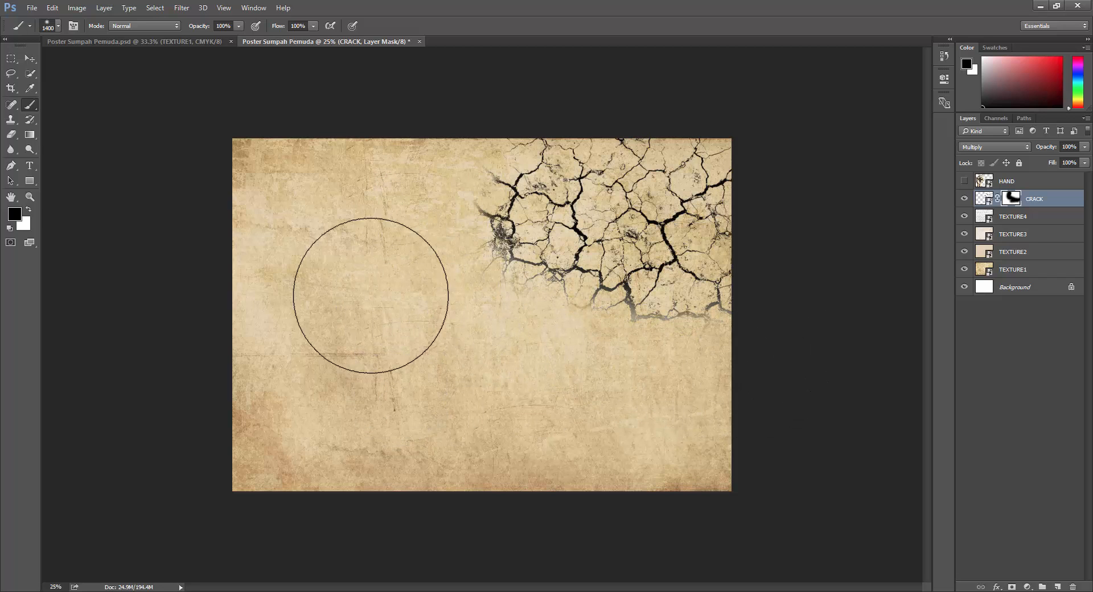
{"action": "mouse_move", "coordinate": [395, 258]}
{"action": "left_mouse_down"}
{"action": "mouse_move", "coordinate": [442, 155]}
{"action": "mouse_move", "coordinate": [300, 371]}
{"action": "mouse_move", "coordinate": [413, 224]}
{"action": "mouse_move", "coordinate": [442, 341]}
{"action": "mouse_move", "coordinate": [515, 436]}
{"action": "mouse_move", "coordinate": [503, 394]}
{"action": "mouse_move", "coordinate": [848, 427]}
{"action": "mouse_move", "coordinate": [847, 374]}
{"action": "mouse_move", "coordinate": [685, 432]}
{"action": "mouse_move", "coordinate": [783, 366]}
{"action": "mouse_move", "coordinate": [502, 412]}
{"action": "mouse_move", "coordinate": [641, 360]}
{"action": "left_mouse_up"}
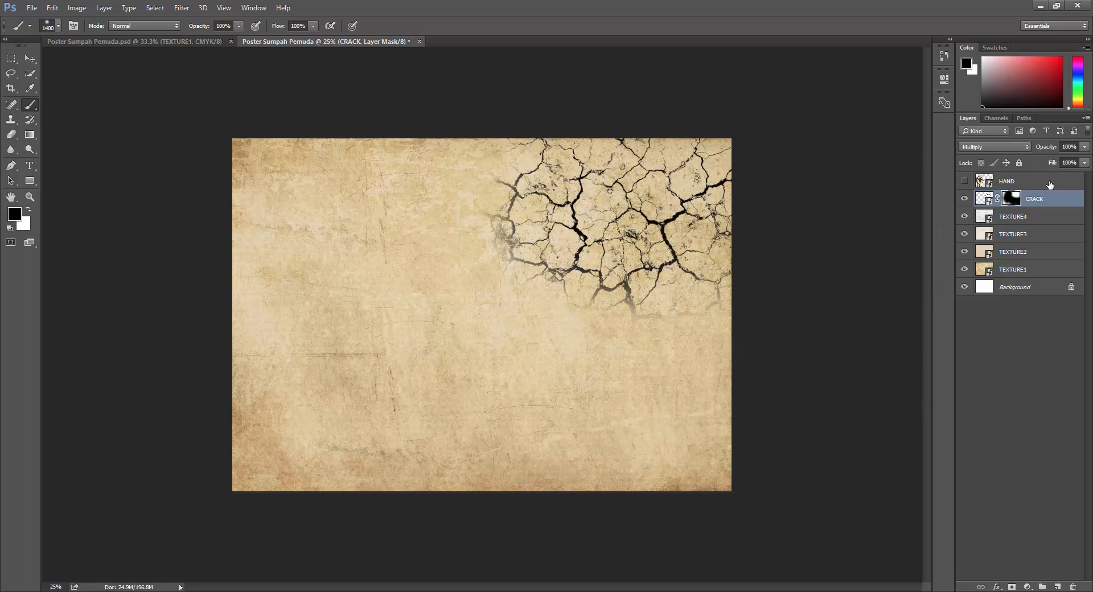
Step: Enlarge the CRACK layer's image to about 113% toward the lower left and nudge it slightly up and right
{"action": "left_click", "coordinate": [984, 197]}
{"action": "left_click", "coordinate": [36, 61]}
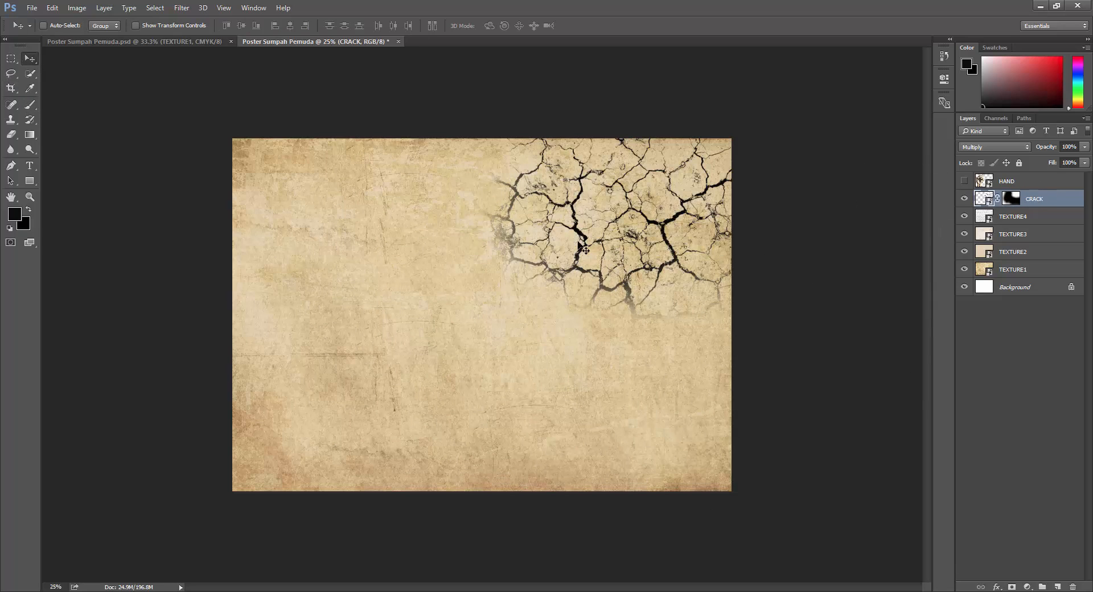
{"action": "key", "text": "ctrl+t"}
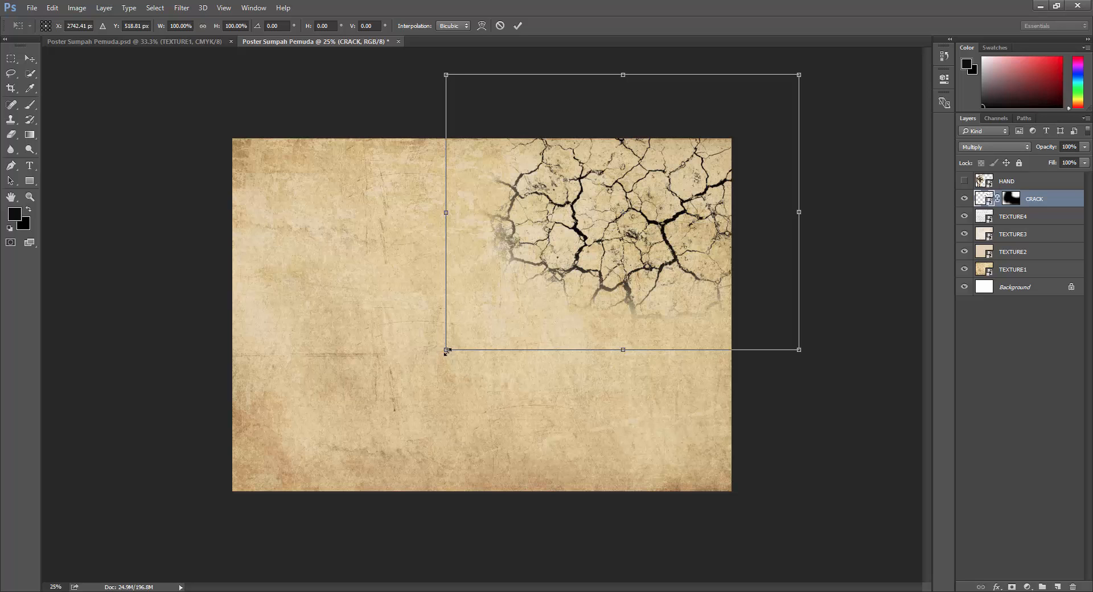
{"action": "left_click_drag", "start_coordinate": [447, 351], "coordinate": [400, 385]}
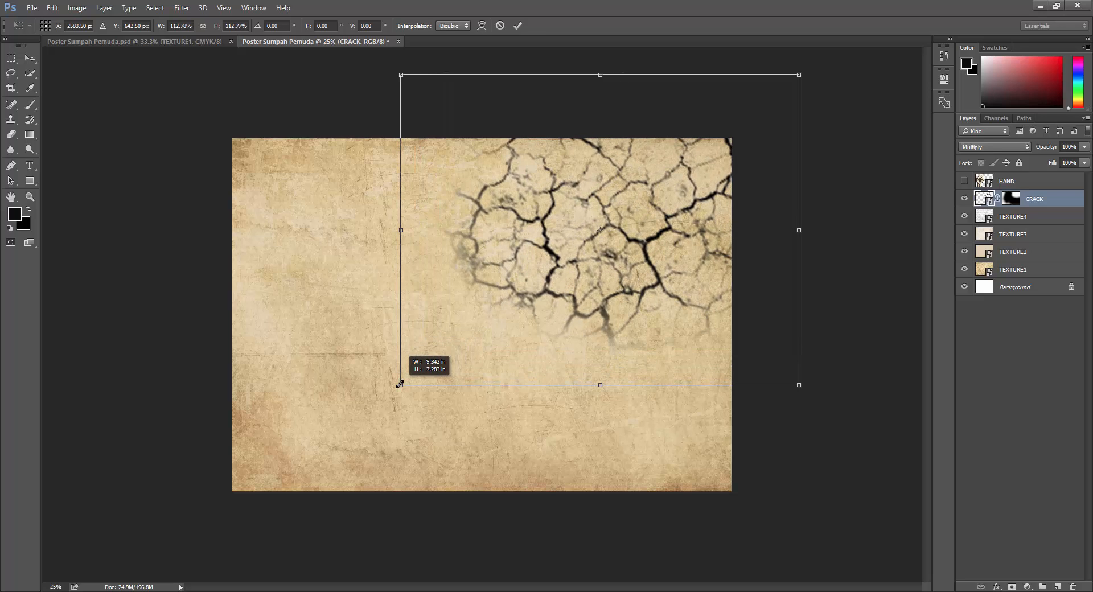
{"action": "key", "text": "Return"}
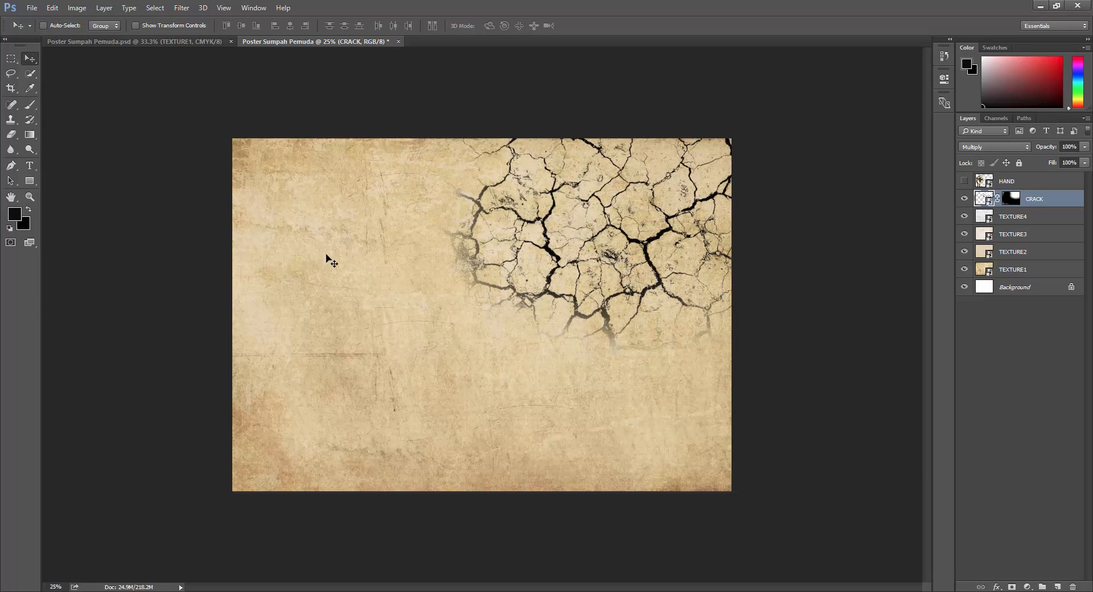
{"action": "left_click_drag", "start_coordinate": [507, 247], "coordinate": [514, 243]}
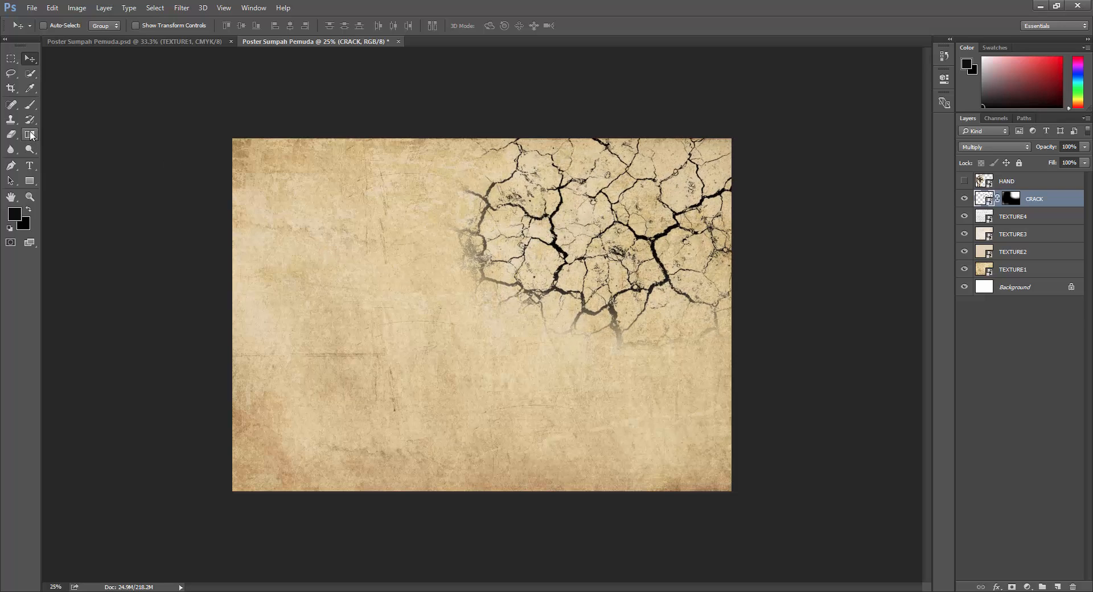
Step: Paint black with the 1400 px brush on the CRACK mask to further fade the cracks' left and lower edges
{"action": "left_click", "coordinate": [29, 104]}
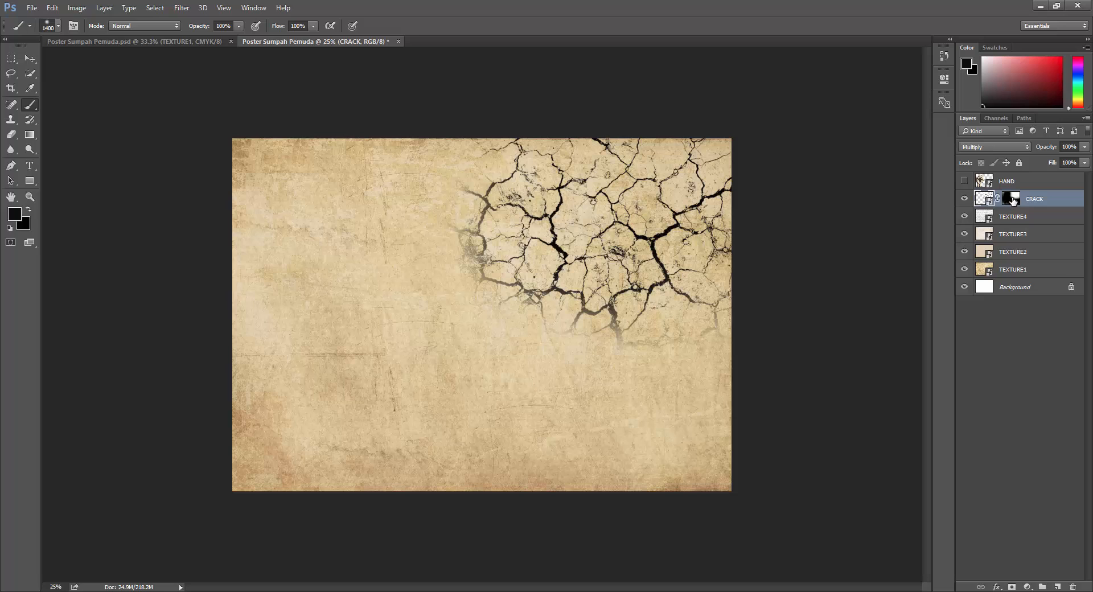
{"action": "left_click", "coordinate": [1012, 198]}
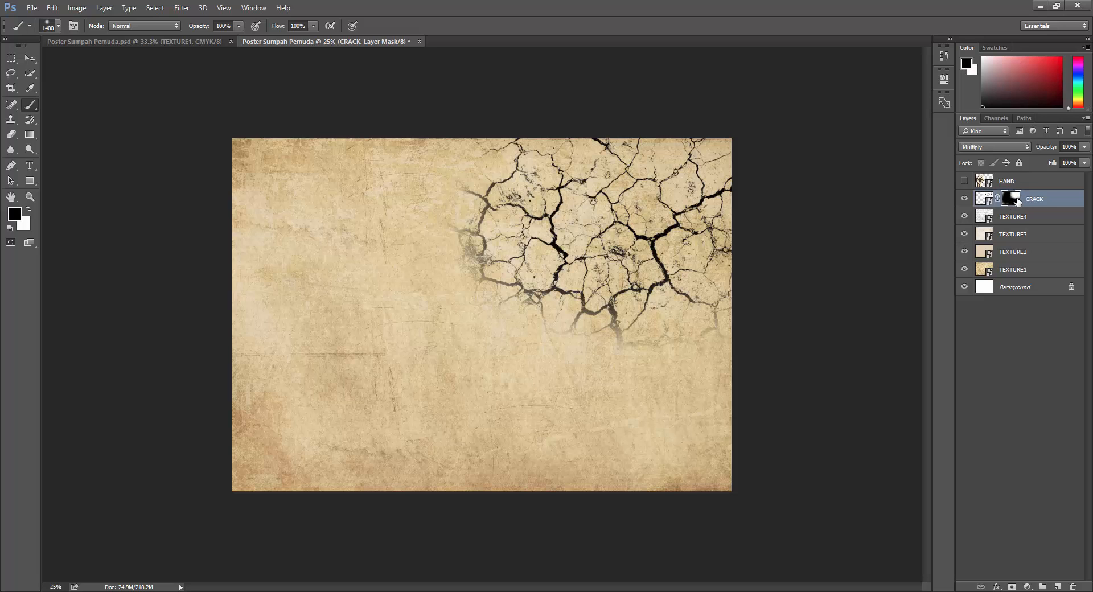
{"action": "mouse_move", "coordinate": [524, 215]}
{"action": "left_mouse_down"}
{"action": "mouse_move", "coordinate": [421, 163]}
{"action": "mouse_move", "coordinate": [432, 278]}
{"action": "mouse_move", "coordinate": [439, 256]}
{"action": "mouse_move", "coordinate": [521, 316]}
{"action": "mouse_move", "coordinate": [622, 342]}
{"action": "left_mouse_up"}
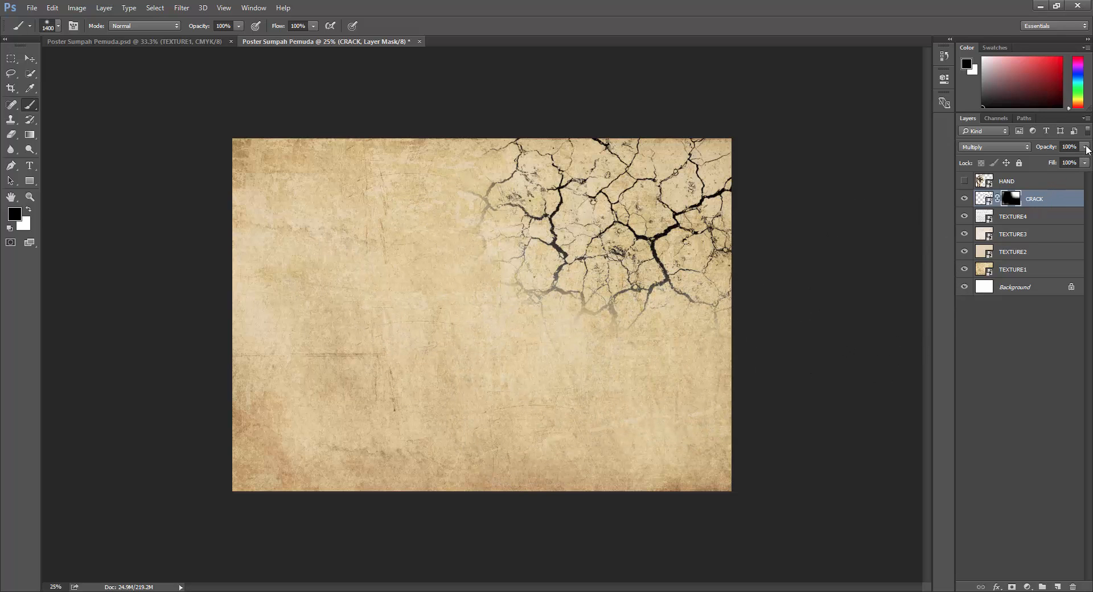
Step: Lower the CRACK layer's opacity to 64% and make the HAND layer visible
{"action": "left_click", "coordinate": [1084, 147]}
{"action": "left_click_drag", "start_coordinate": [1084, 161], "coordinate": [1065, 163]}
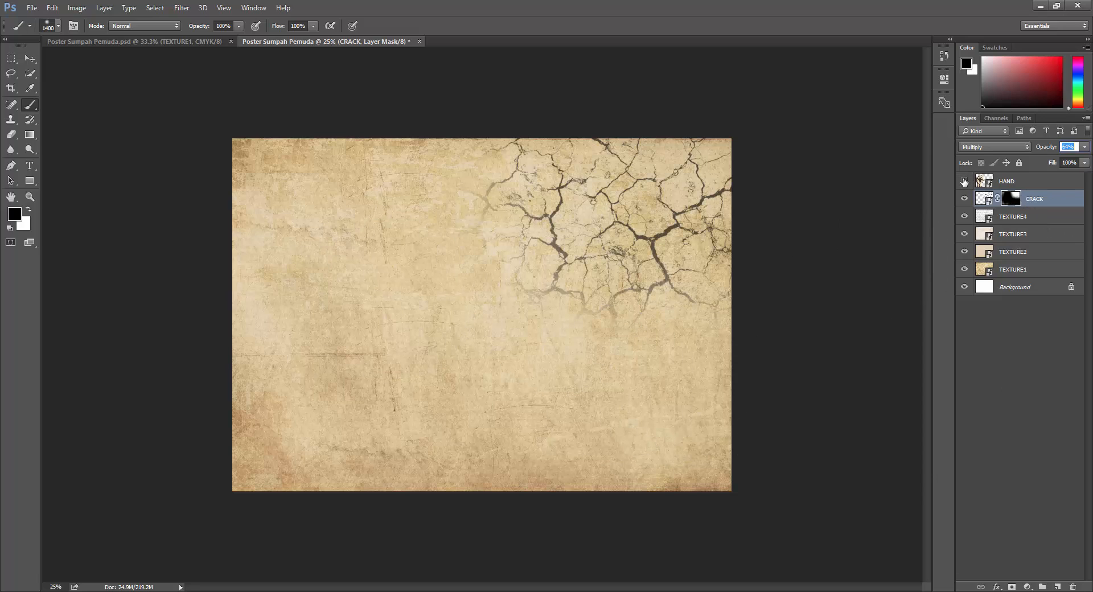
{"action": "left_click", "coordinate": [963, 181]}
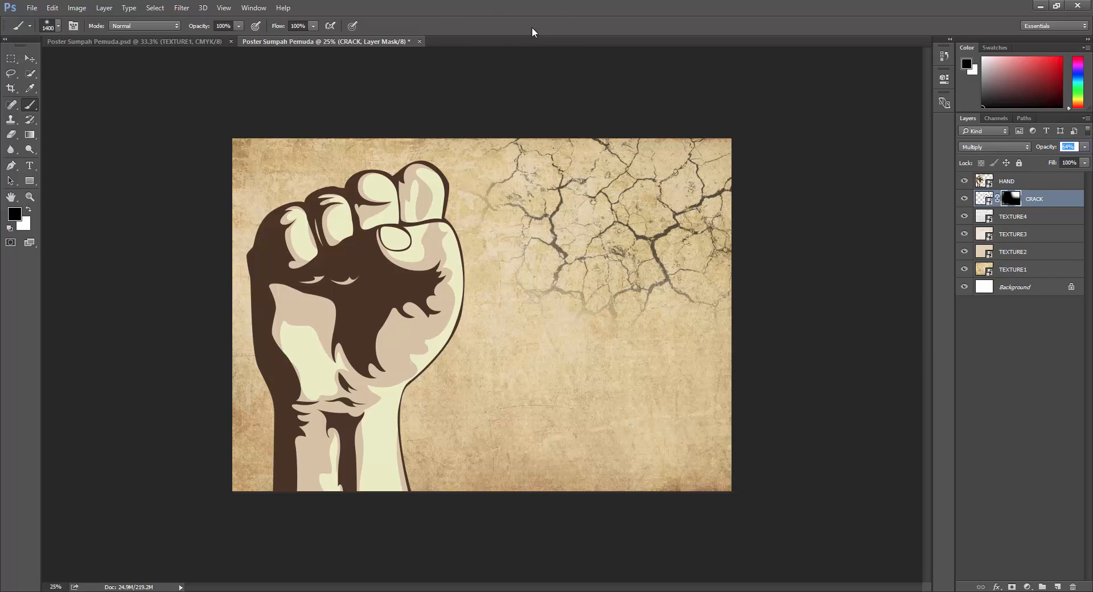
{"action": "type", "text": "64"}
{"action": "key", "text": "Return"}
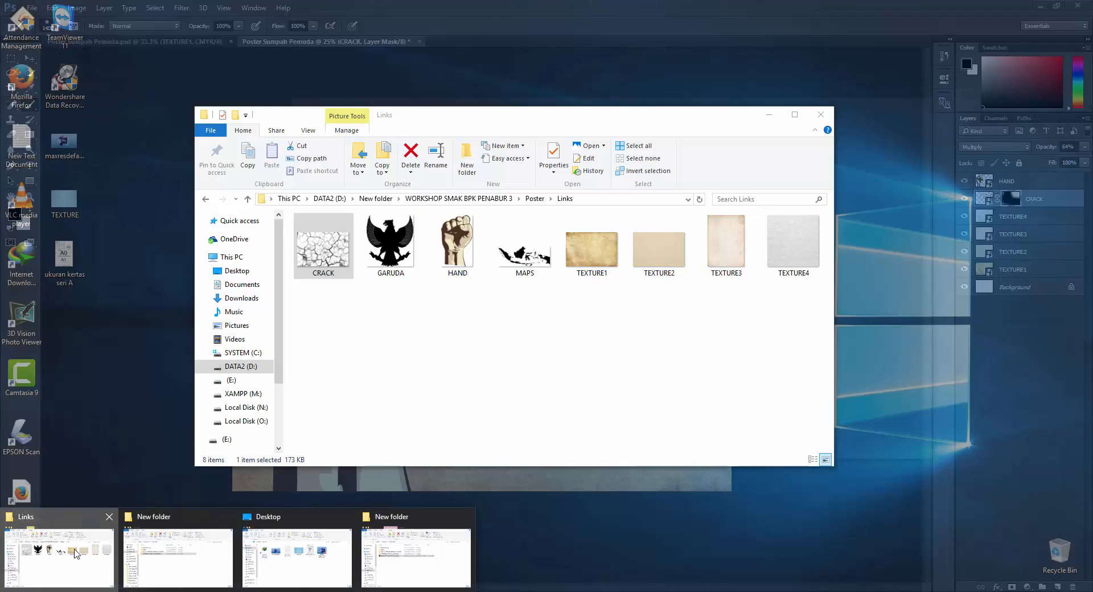
Step: Place the GARUDA image from the Links folder in File Explorer onto the poster, over the area beside the fist
{"action": "left_click", "coordinate": [85, 555]}
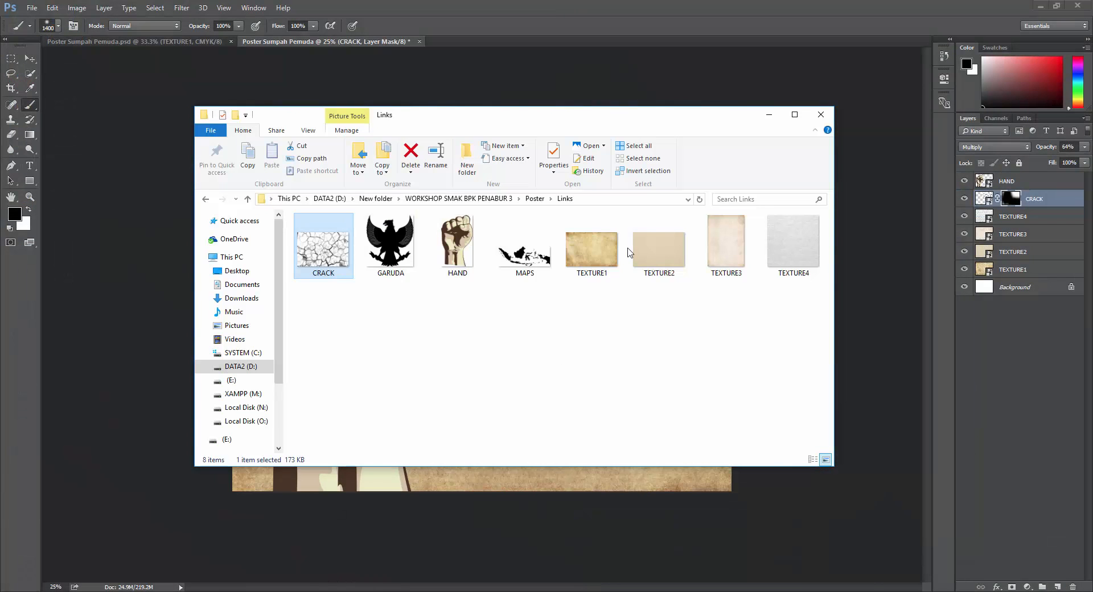
{"action": "left_click_drag", "start_coordinate": [565, 124], "coordinate": [786, 100]}
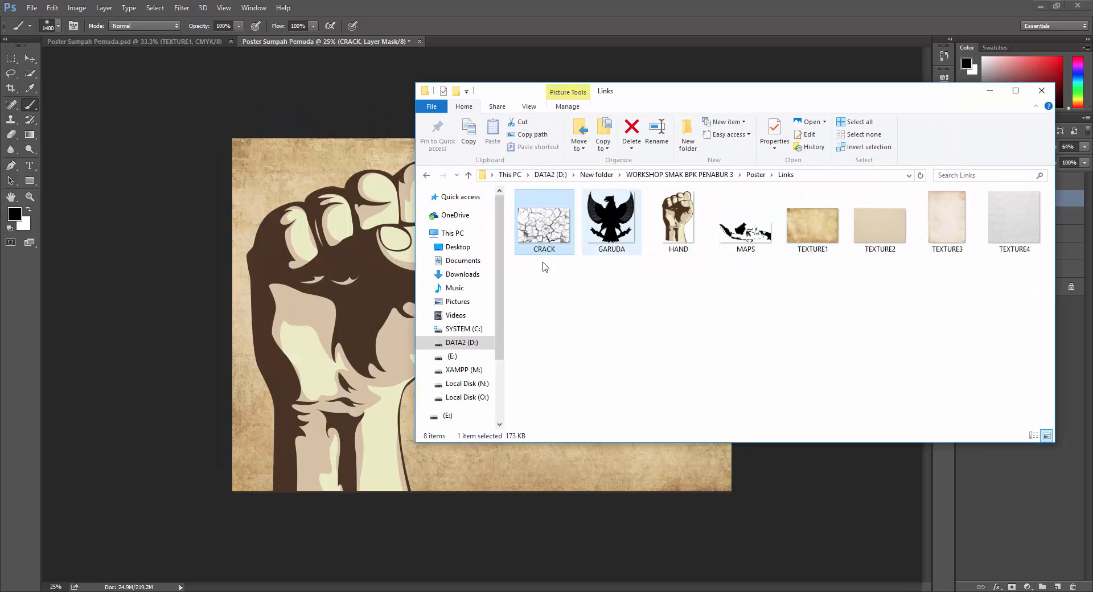
{"action": "left_click_drag", "start_coordinate": [544, 267], "coordinate": [506, 319]}
{"action": "left_click", "coordinate": [617, 225]}
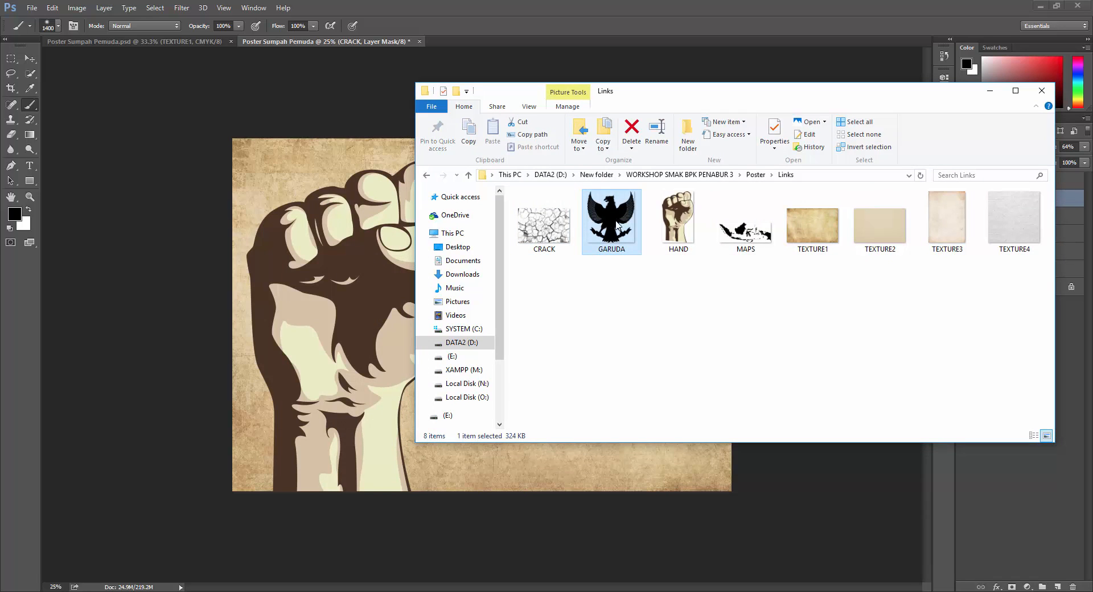
{"action": "left_click_drag", "start_coordinate": [617, 220], "coordinate": [345, 287]}
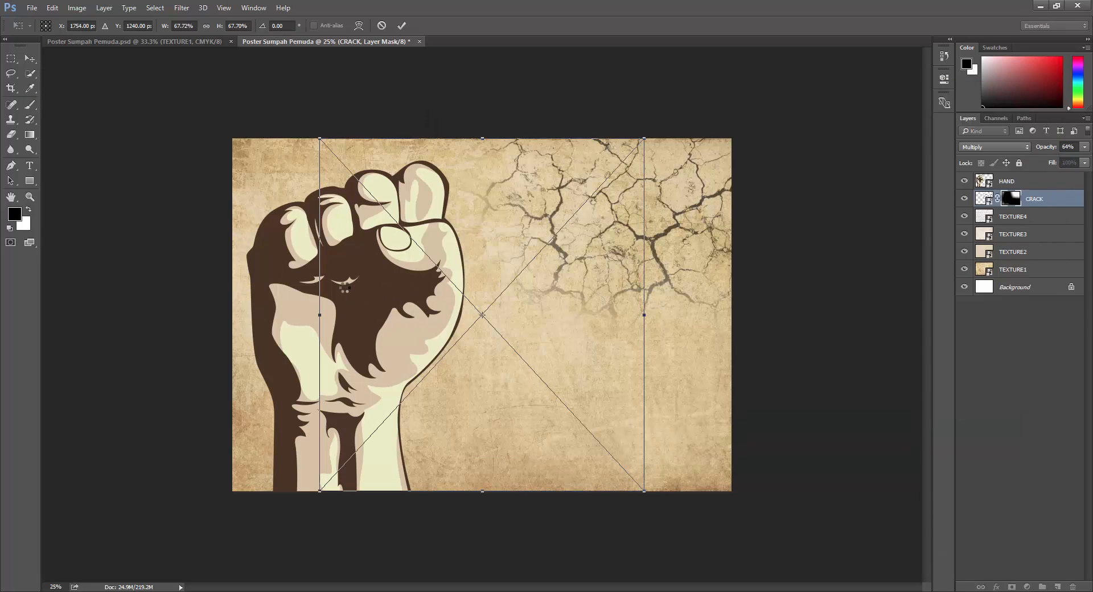
{"action": "left_click_drag", "start_coordinate": [552, 312], "coordinate": [677, 283]}
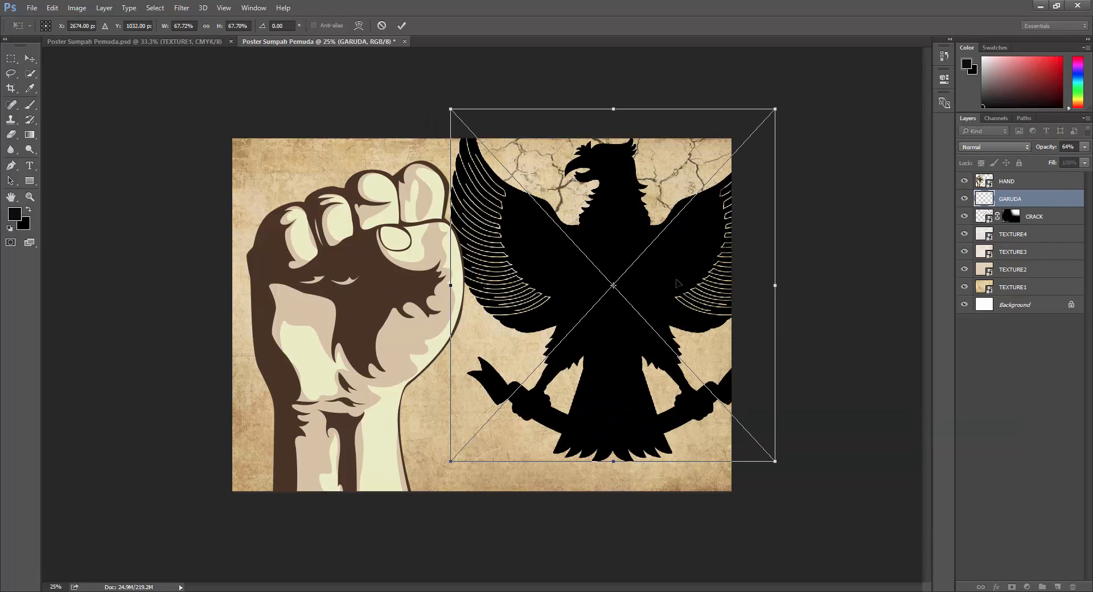
{"action": "key", "text": "Return"}
{"action": "key", "text": "b"}
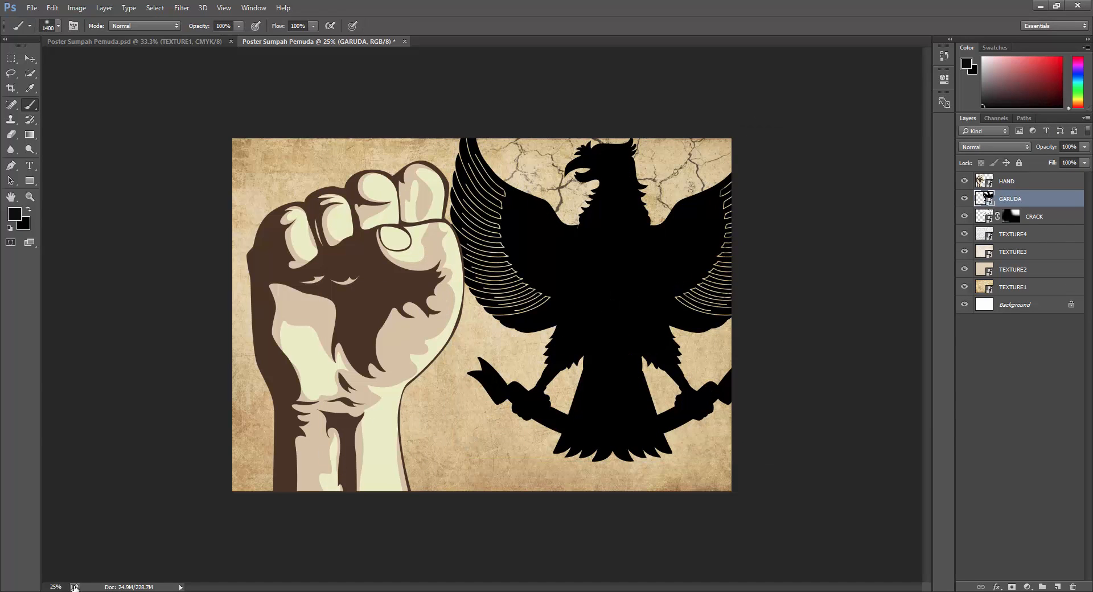
Step: Place the MAPS image from the Links folder in File Explorer onto the poster, above the GARUDA layer
{"action": "left_click", "coordinate": [78, 529]}
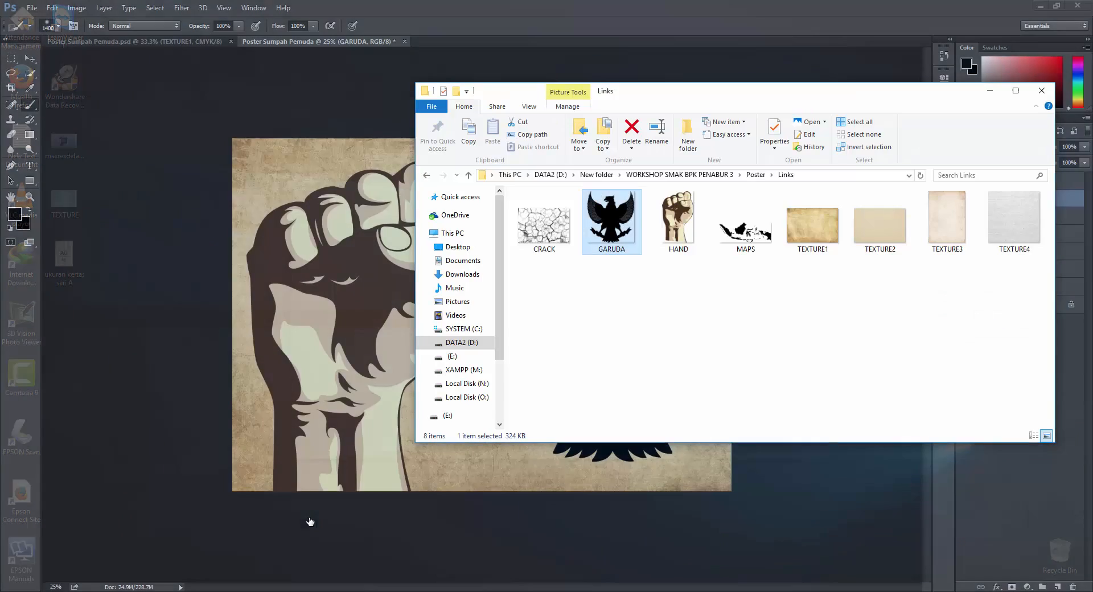
{"action": "left_click", "coordinate": [761, 240]}
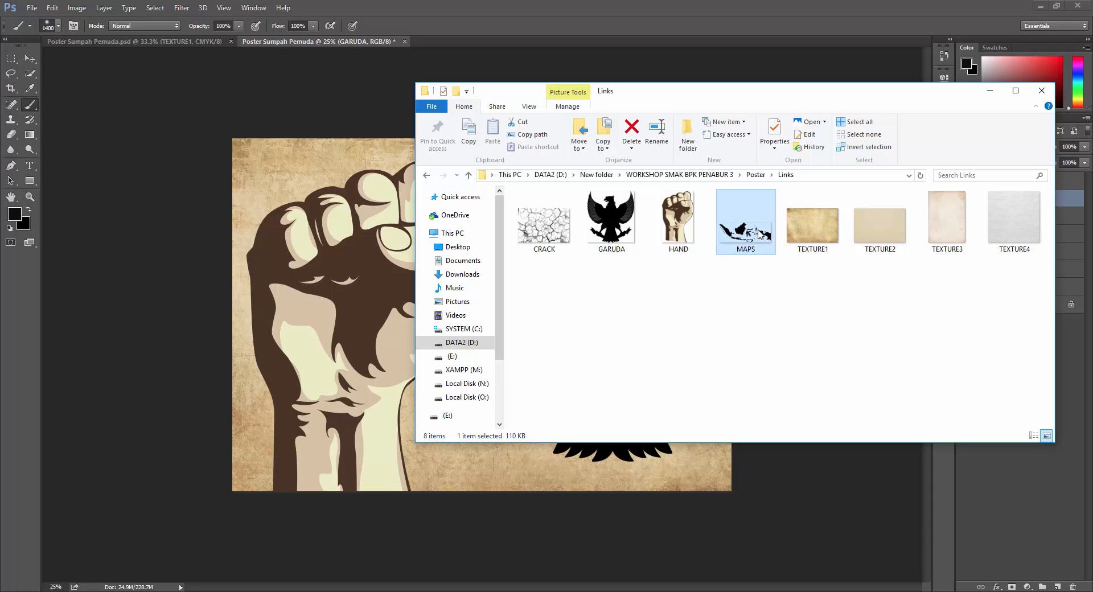
{"action": "left_click_drag", "start_coordinate": [761, 234], "coordinate": [379, 332]}
{"action": "key", "text": "b"}
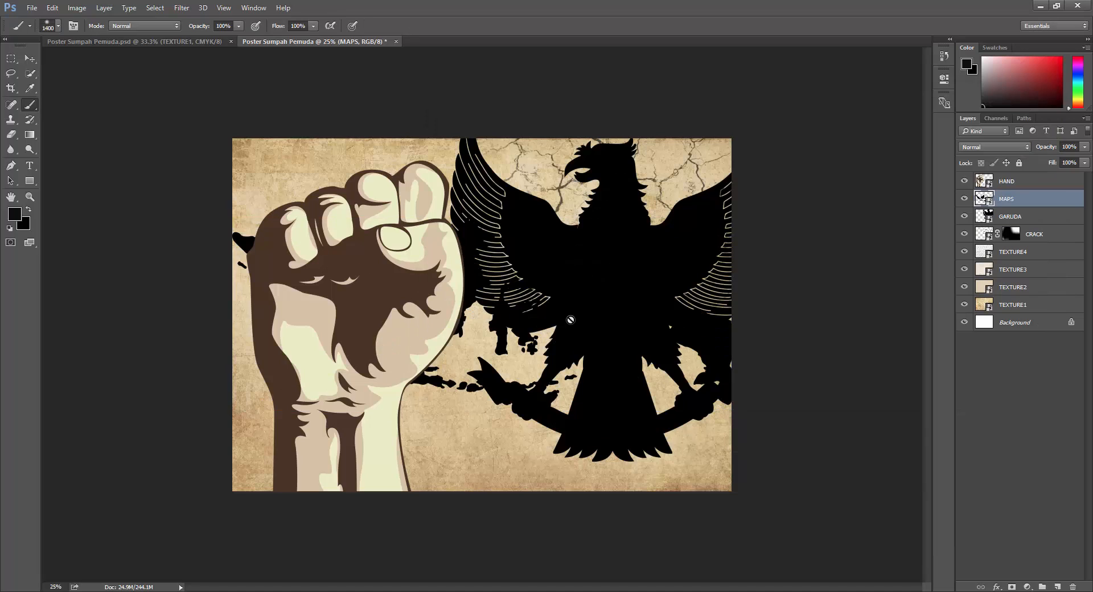
Step: Scale the GARUDA layer to about 37% and position it over the cracks, its wing slightly past the canvas's right edge
{"action": "left_click", "coordinate": [1008, 215]}
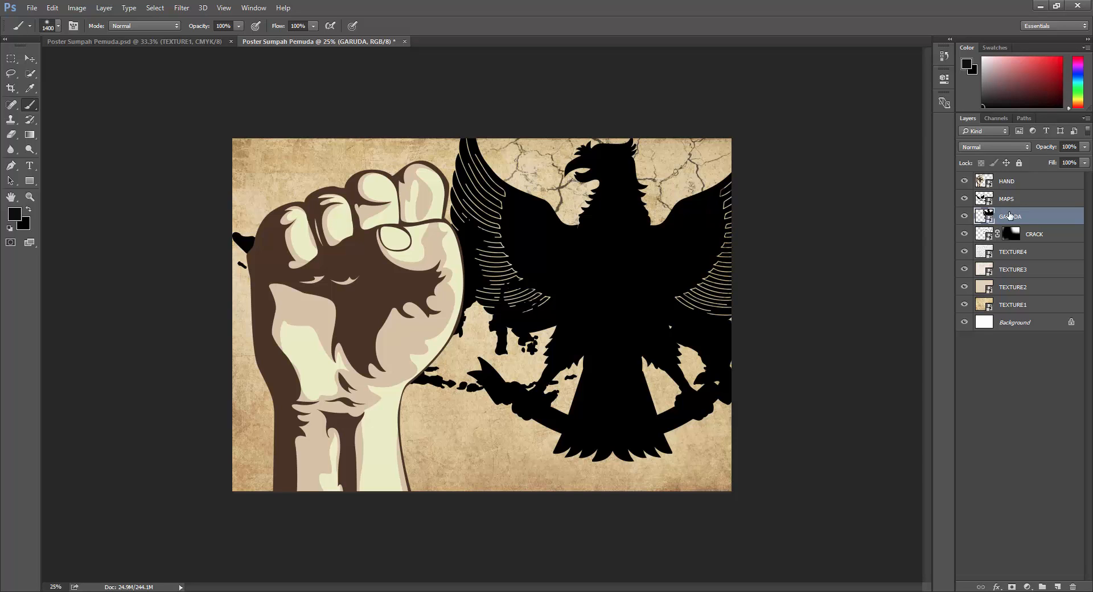
{"action": "key", "text": "ctrl+t"}
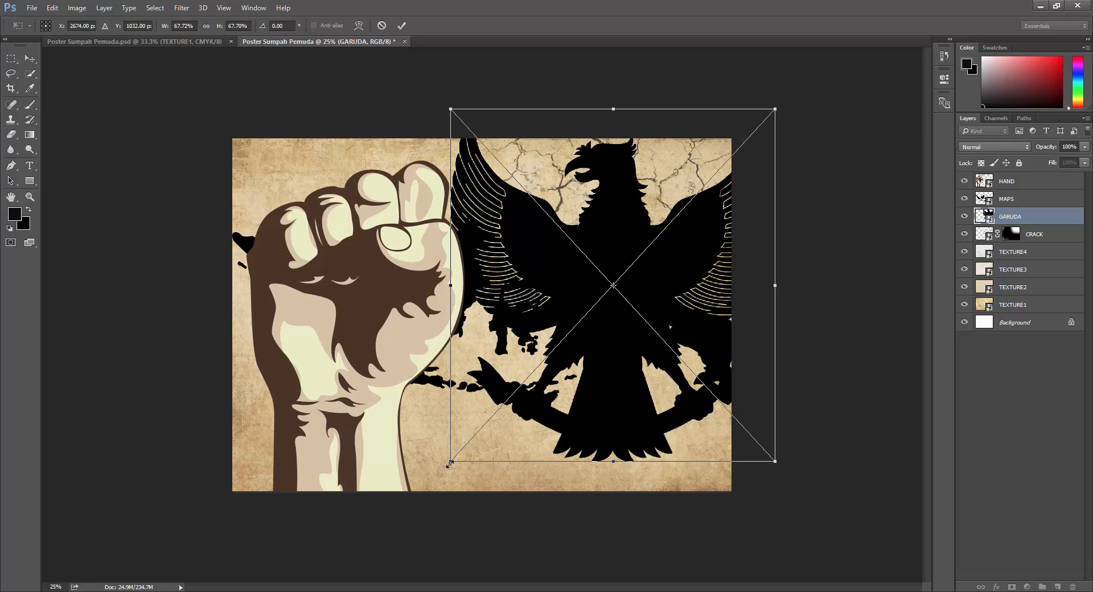
{"action": "left_click_drag", "start_coordinate": [449, 463], "coordinate": [619, 330]}
{"action": "left_click_drag", "start_coordinate": [680, 253], "coordinate": [650, 292]}
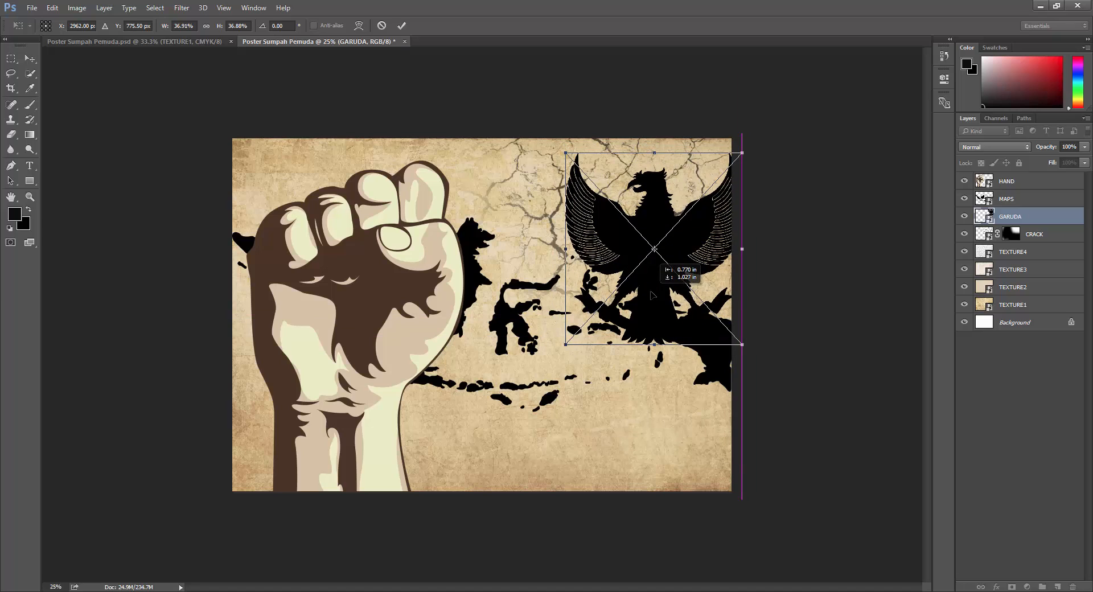
{"action": "key", "text": "Right"}
{"action": "key", "text": "Right"}
{"action": "key", "text": "Right"}
{"action": "key", "text": "Right"}
{"action": "key", "text": "Right"}
{"action": "key", "text": "Right"}
{"action": "key", "text": "Right"}
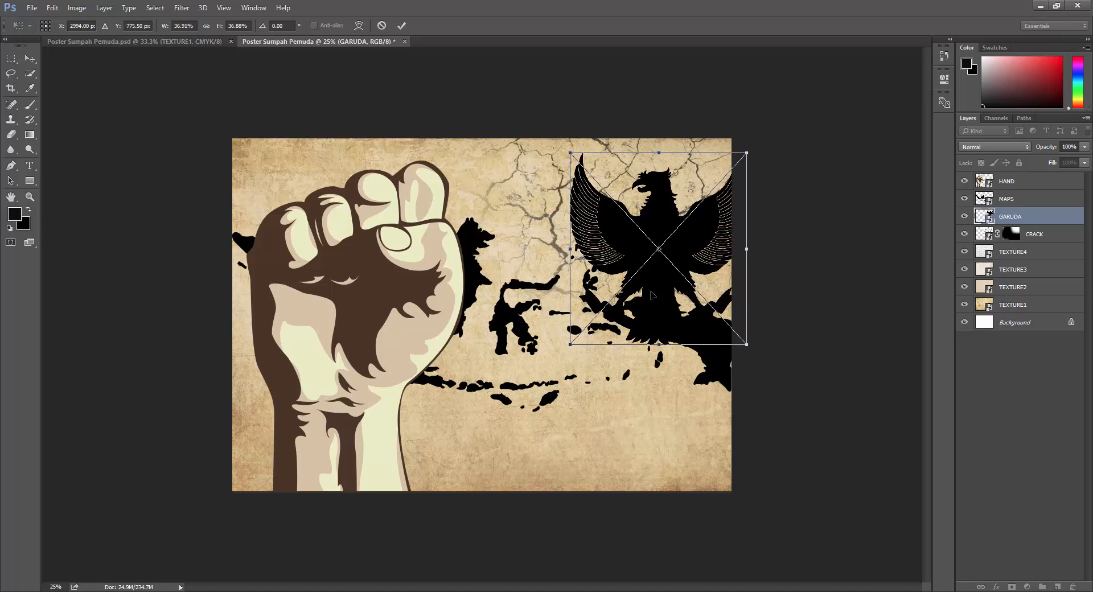
{"action": "key", "text": "Return"}
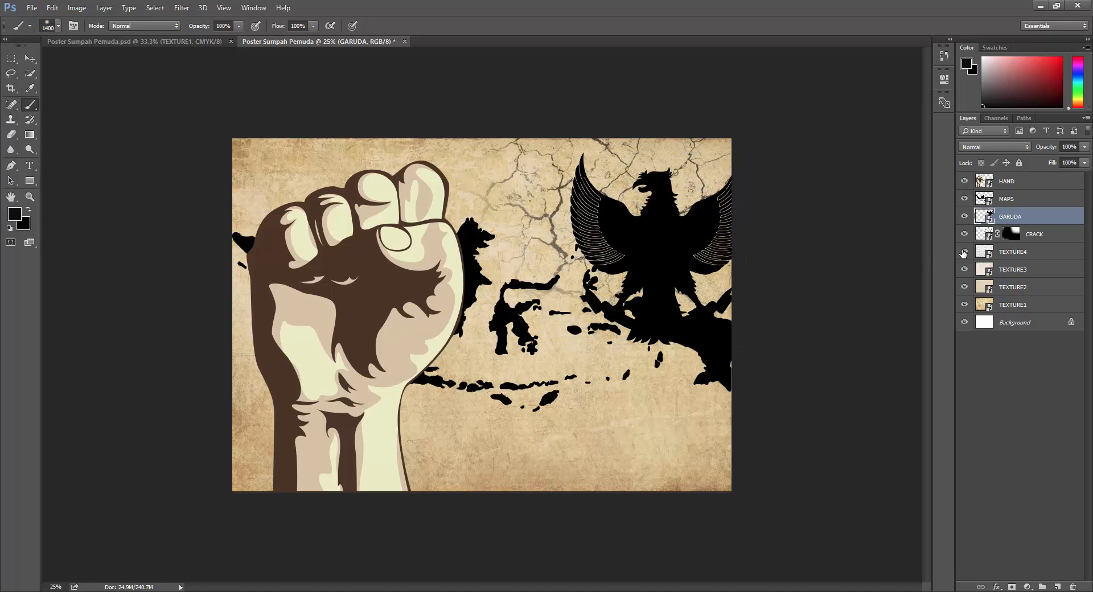
Step: Scale the MAPS layer to about 53% and position it between the fist and the canvas's right edge, overlapping the Garuda's feet
{"action": "left_click", "coordinate": [1012, 201]}
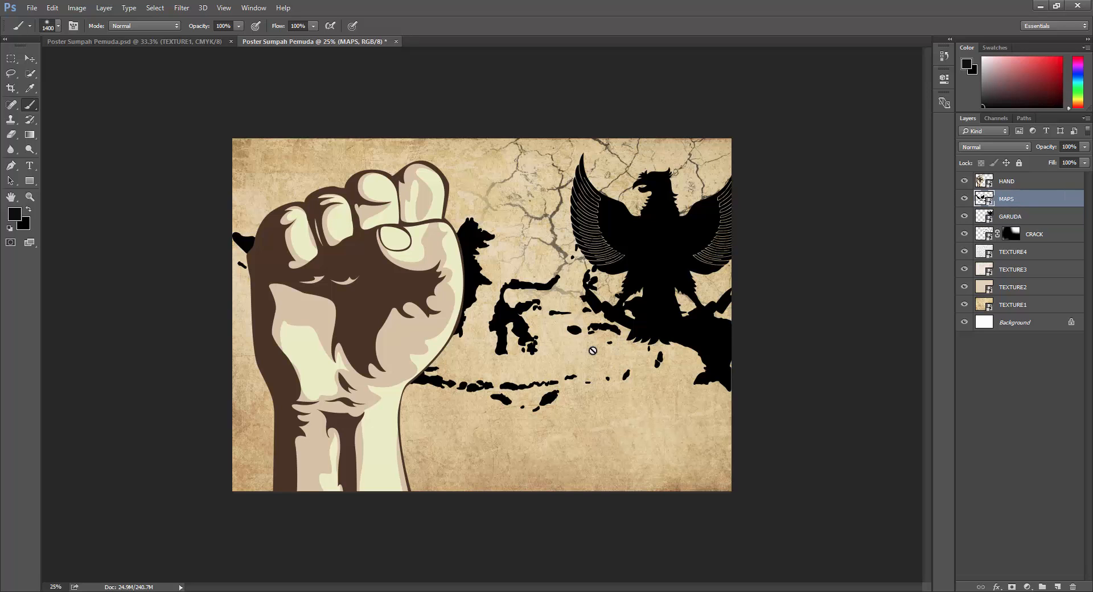
{"action": "key", "text": "ctrl+t"}
{"action": "left_click_drag", "start_coordinate": [232, 218], "coordinate": [457, 349]}
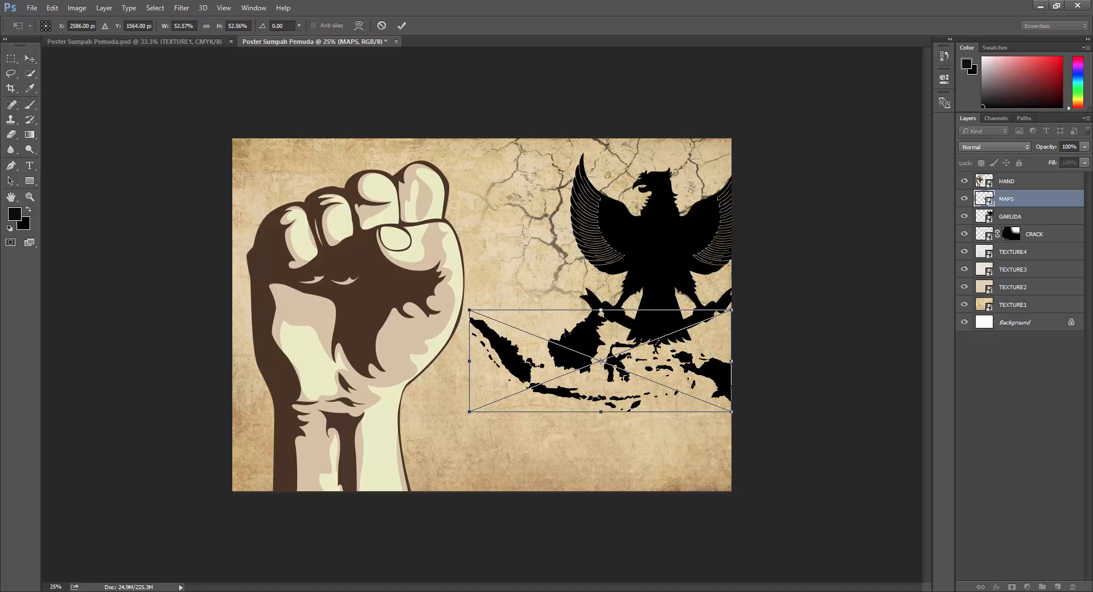
{"action": "left_click_drag", "start_coordinate": [571, 341], "coordinate": [571, 311]}
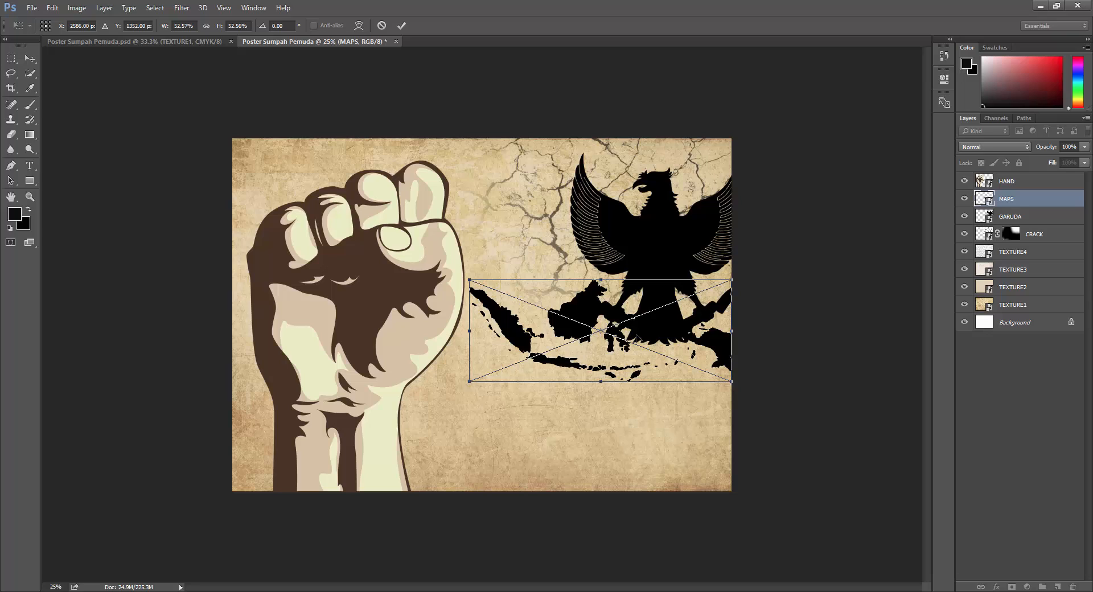
{"action": "key", "text": "b"}
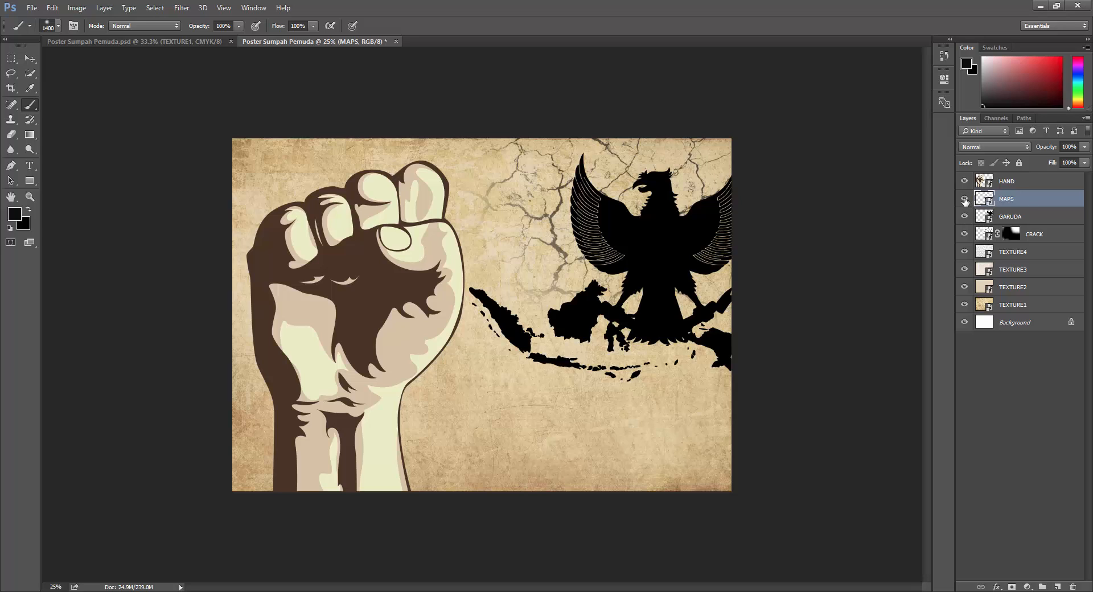
Step: Hide the MAPS layer and add a layer mask to the GARUDA layer
{"action": "left_click", "coordinate": [965, 199]}
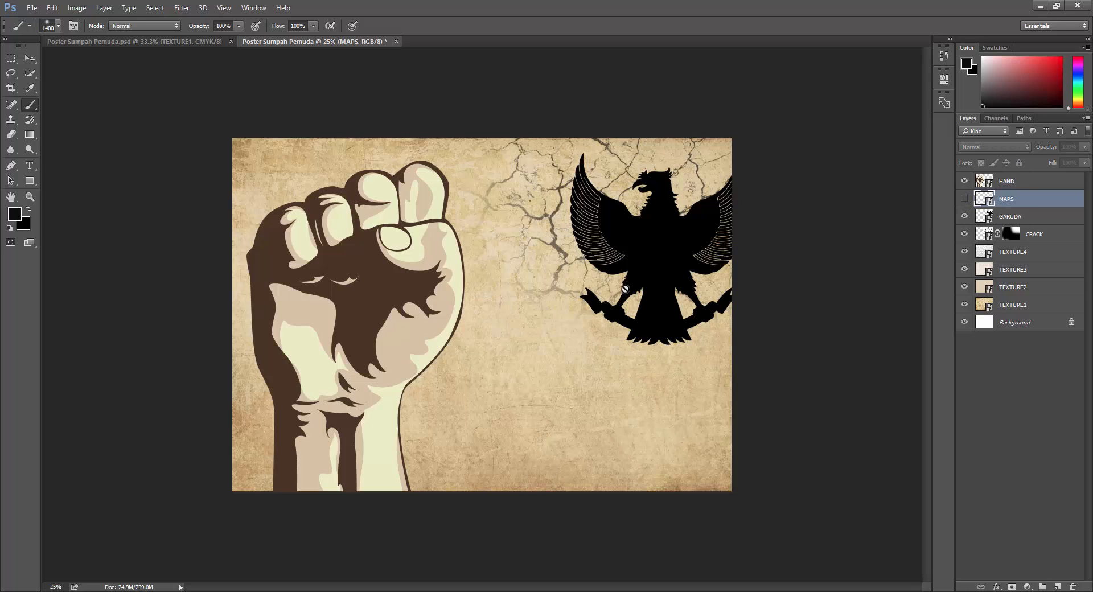
{"action": "left_click", "coordinate": [1018, 219]}
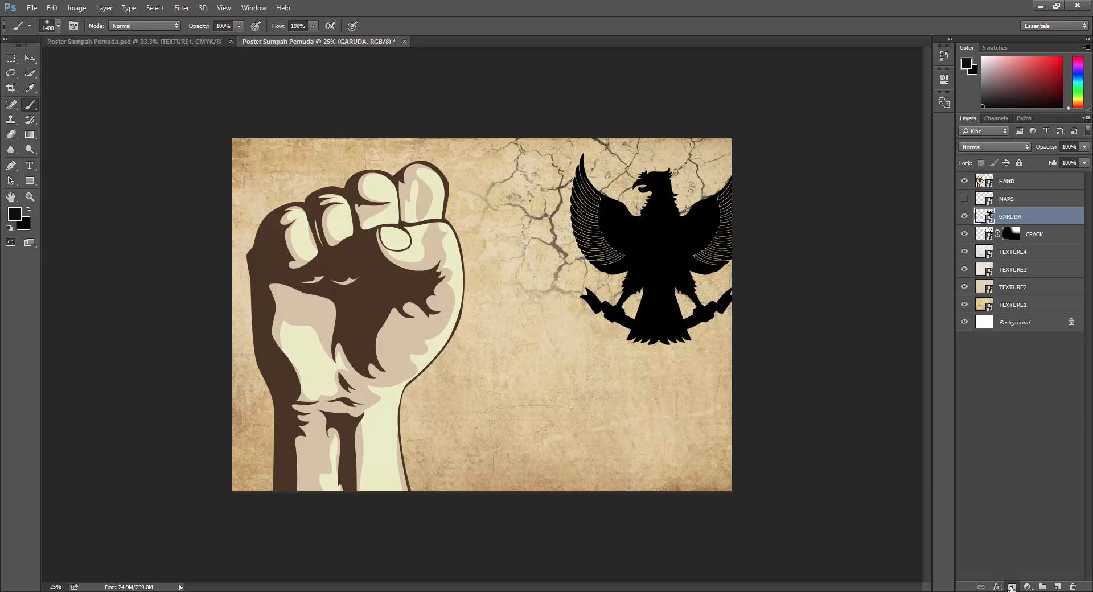
{"action": "left_click", "coordinate": [1011, 587]}
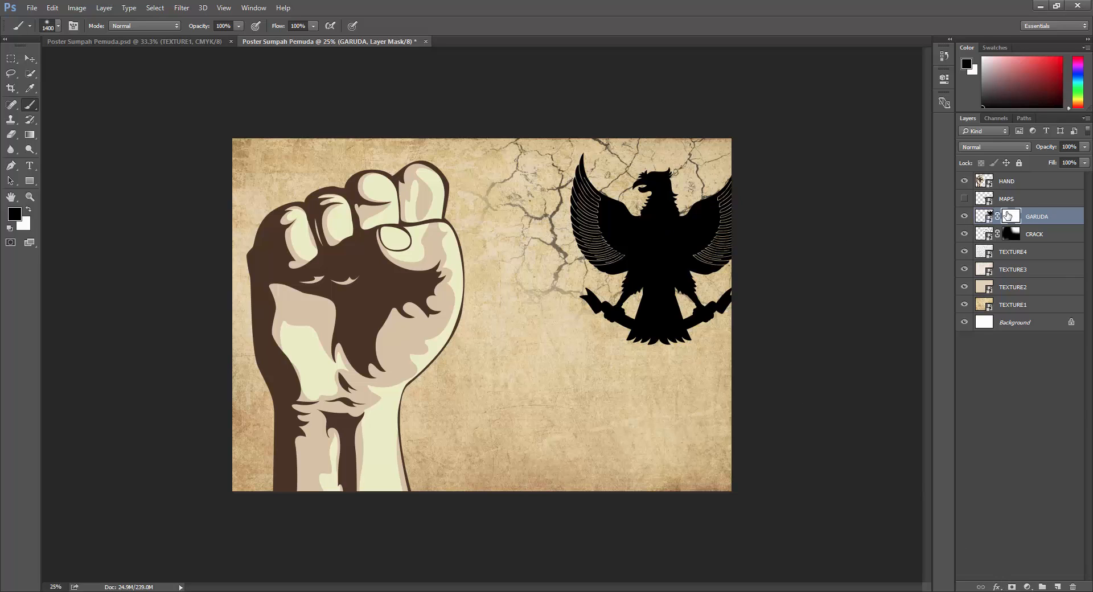
Step: Reduce the soft brush to 1100 px and paint black on the GARUDA mask to fade the bird's legs, tail and ribbon
{"action": "left_click", "coordinate": [30, 105]}
{"action": "left_click", "coordinate": [69, 106]}
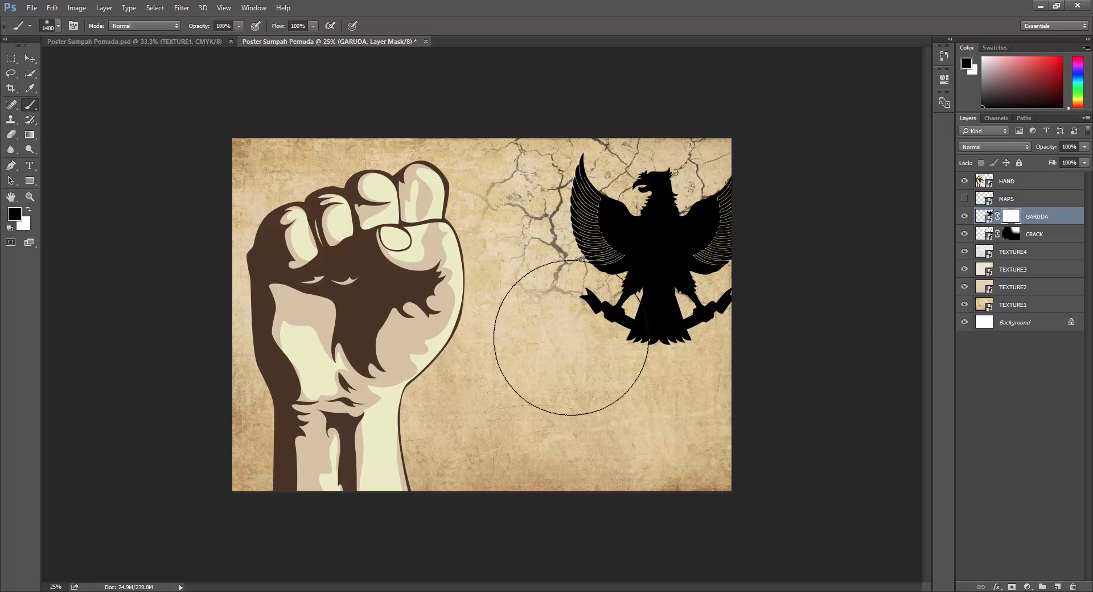
{"action": "key", "text": "bracketleft"}
{"action": "key", "text": "bracketleft"}
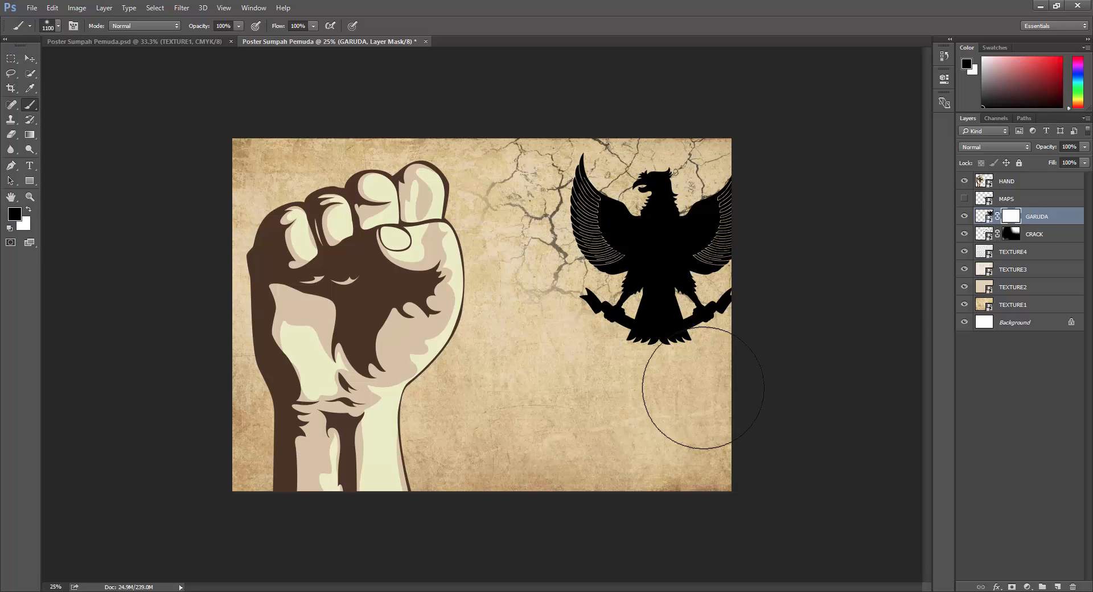
{"action": "mouse_move", "coordinate": [682, 388]}
{"action": "left_mouse_down"}
{"action": "mouse_move", "coordinate": [544, 390]}
{"action": "mouse_move", "coordinate": [780, 390]}
{"action": "mouse_move", "coordinate": [776, 366]}
{"action": "mouse_move", "coordinate": [620, 385]}
{"action": "mouse_move", "coordinate": [532, 355]}
{"action": "mouse_move", "coordinate": [637, 341]}
{"action": "mouse_move", "coordinate": [732, 366]}
{"action": "mouse_move", "coordinate": [763, 349]}
{"action": "mouse_move", "coordinate": [667, 365]}
{"action": "mouse_move", "coordinate": [537, 349]}
{"action": "mouse_move", "coordinate": [603, 410]}
{"action": "mouse_move", "coordinate": [651, 364]}
{"action": "left_mouse_up"}
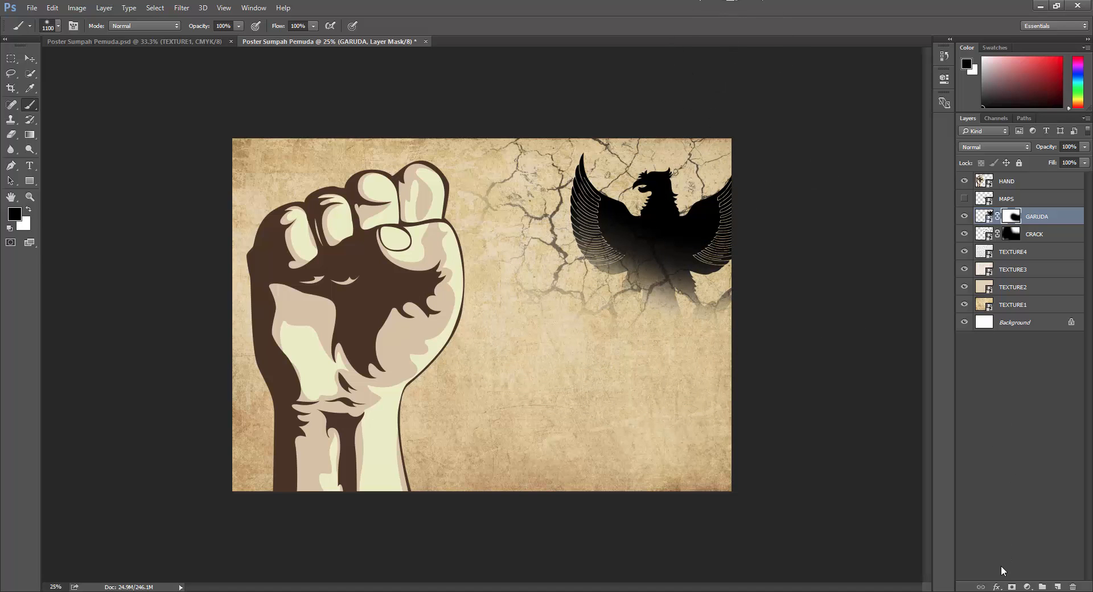
Step: Add a Color Overlay to the GARUDA layer using the pale yellow fbe781
{"action": "left_click", "coordinate": [985, 216]}
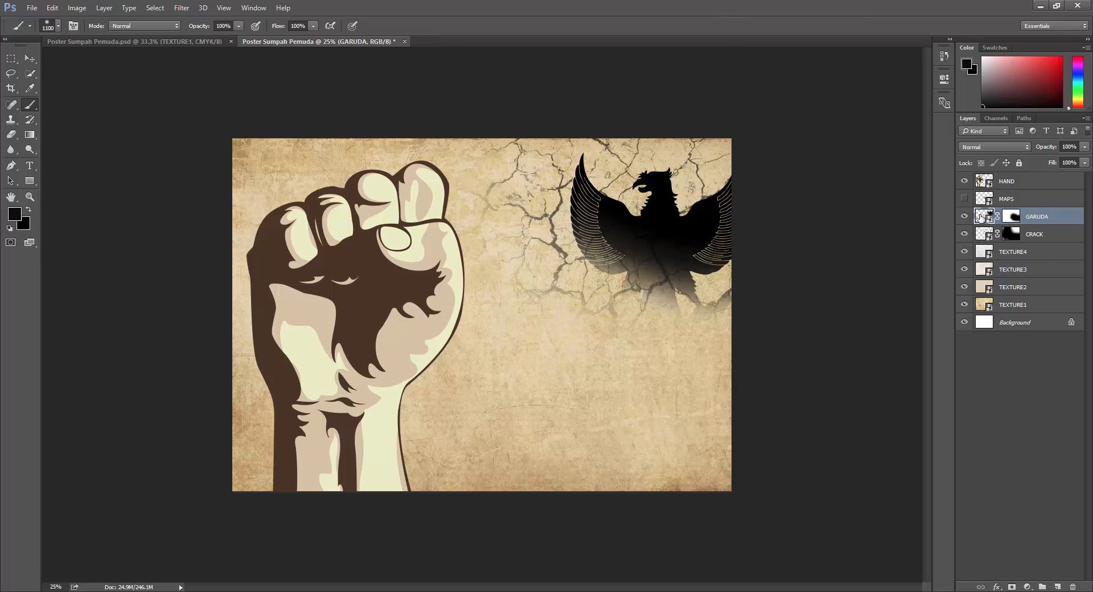
{"action": "left_click", "coordinate": [996, 586]}
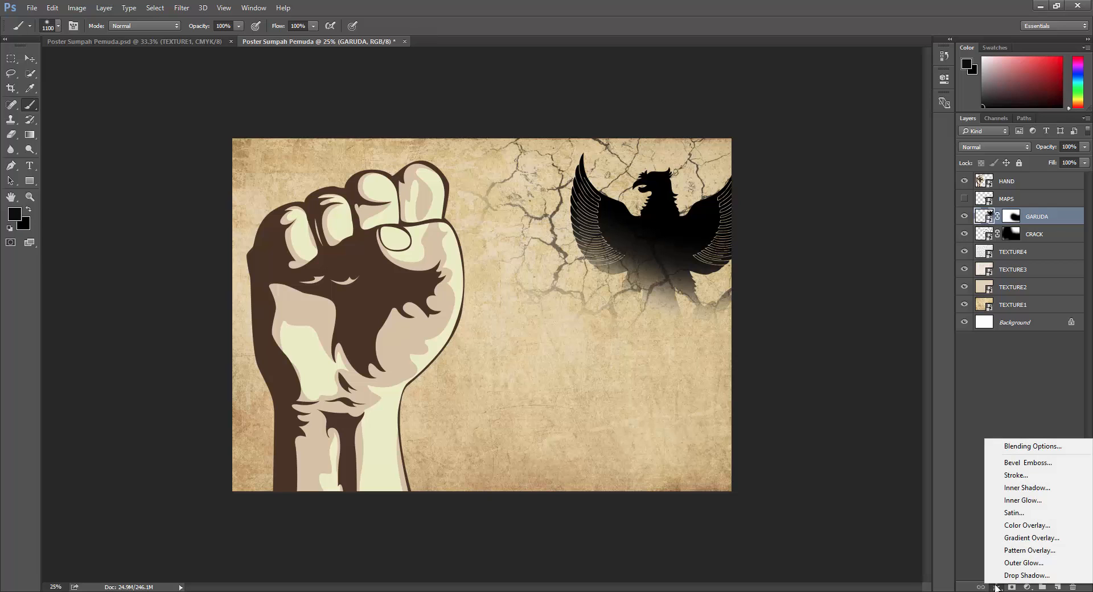
{"action": "left_click", "coordinate": [1019, 526]}
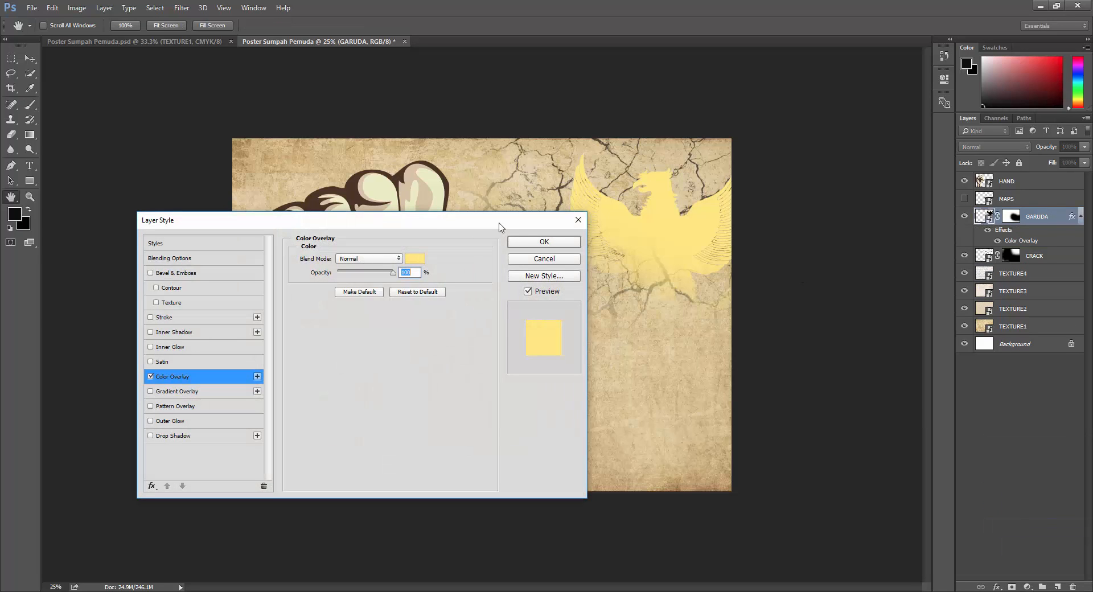
{"action": "left_click_drag", "start_coordinate": [424, 226], "coordinate": [380, 233]}
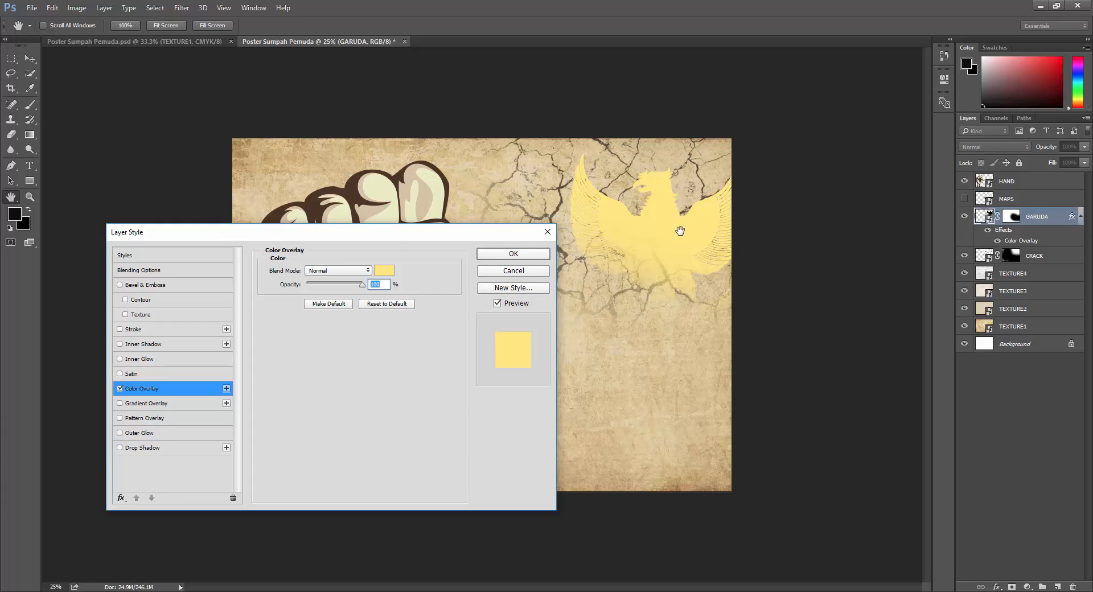
{"action": "left_click_drag", "start_coordinate": [393, 236], "coordinate": [385, 229]}
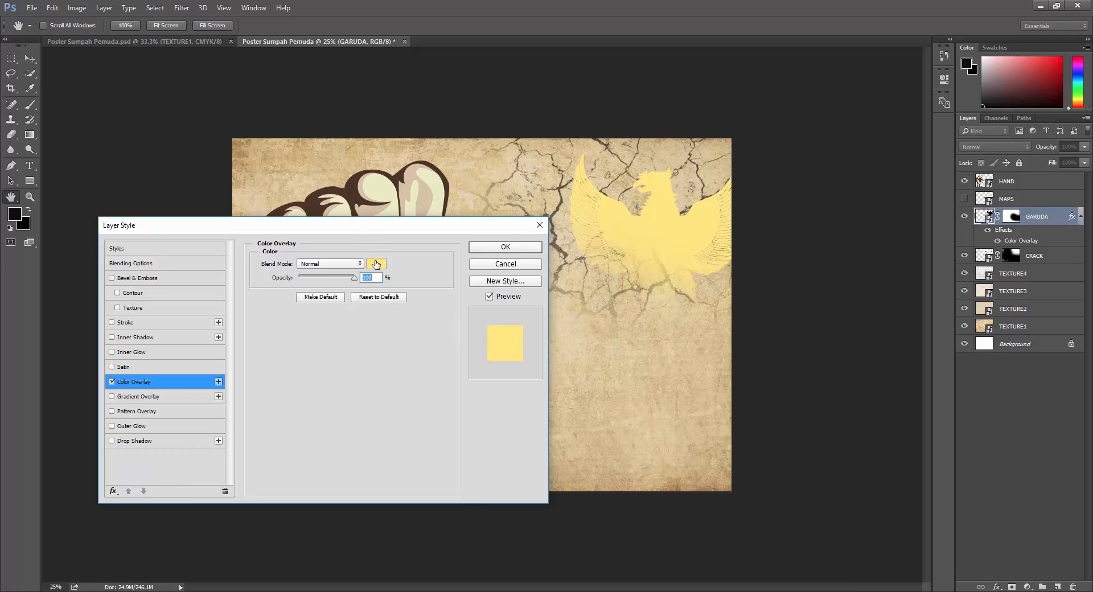
{"action": "left_click", "coordinate": [376, 263]}
{"action": "left_click_drag", "start_coordinate": [272, 268], "coordinate": [256, 251]}
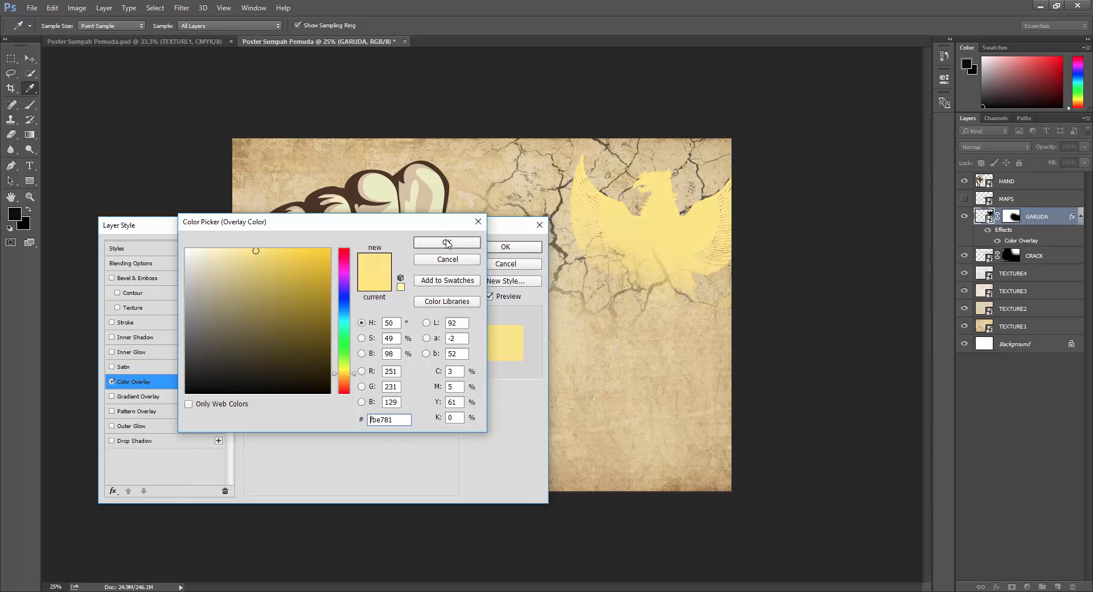
{"action": "left_click", "coordinate": [446, 243]}
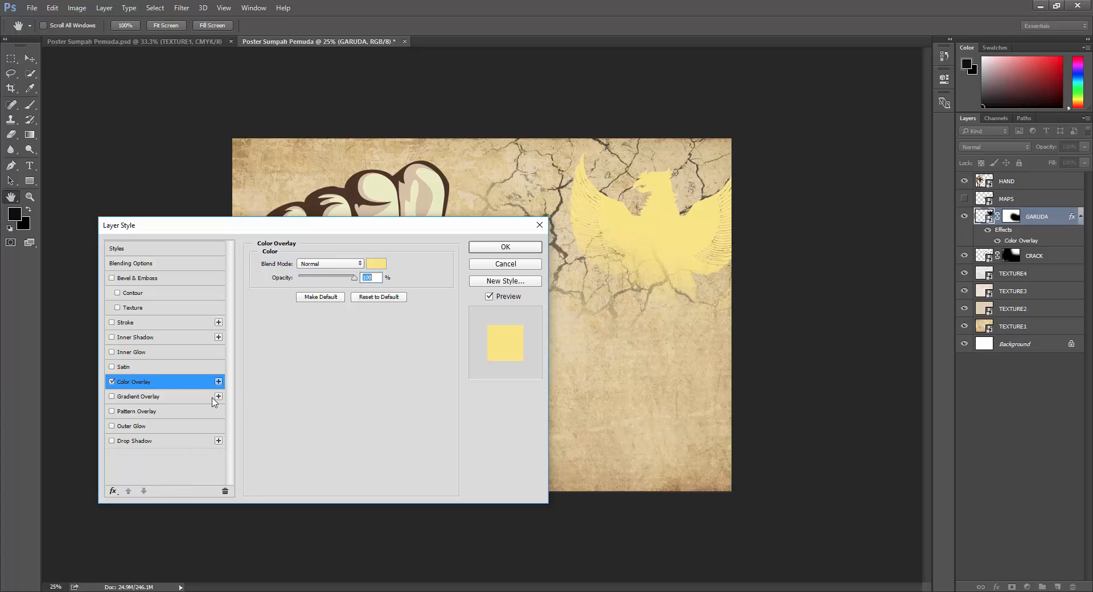
Step: Add a Screen-mode Outer Glow at 64% opacity to the GARUDA layer and reduce the glow's size slightly
{"action": "left_click", "coordinate": [112, 427]}
{"action": "left_click", "coordinate": [155, 426]}
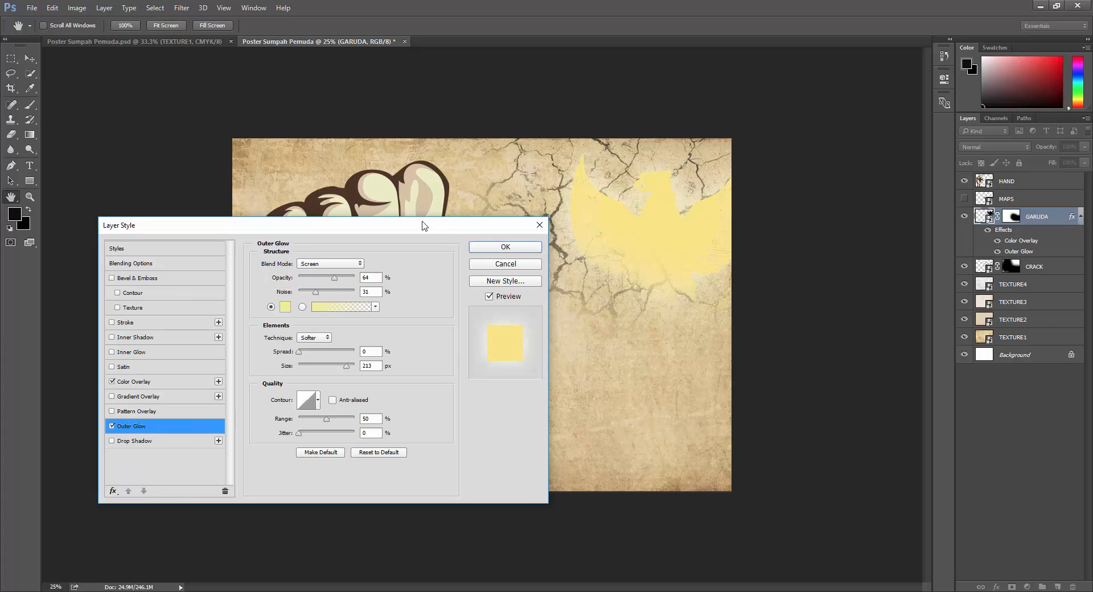
{"action": "left_click_drag", "start_coordinate": [422, 230], "coordinate": [421, 232]}
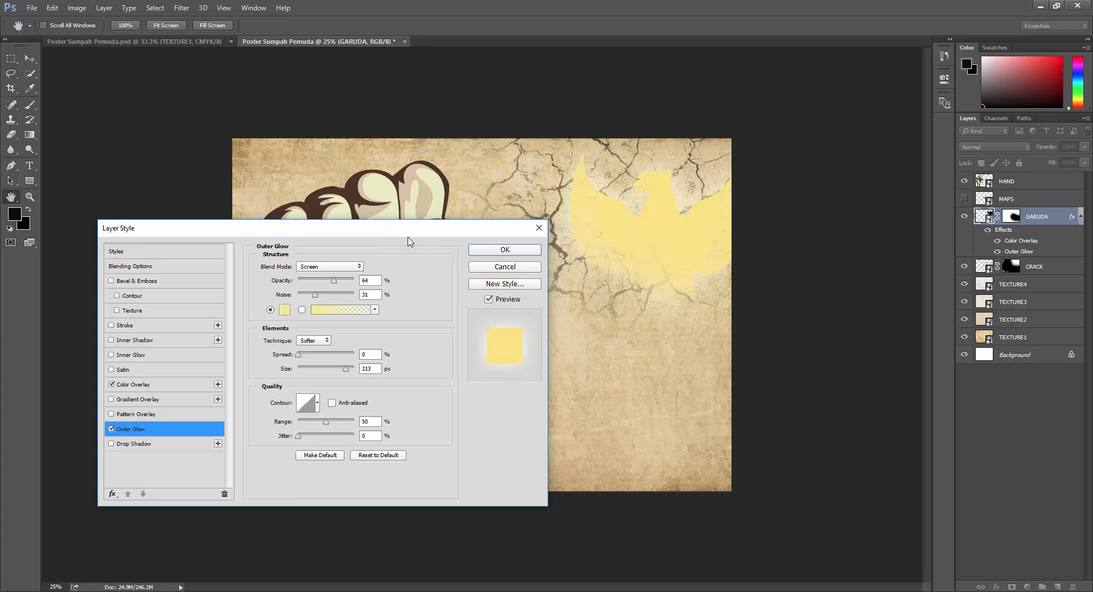
{"action": "left_click", "coordinate": [334, 281]}
{"action": "left_click_drag", "start_coordinate": [350, 232], "coordinate": [345, 229]}
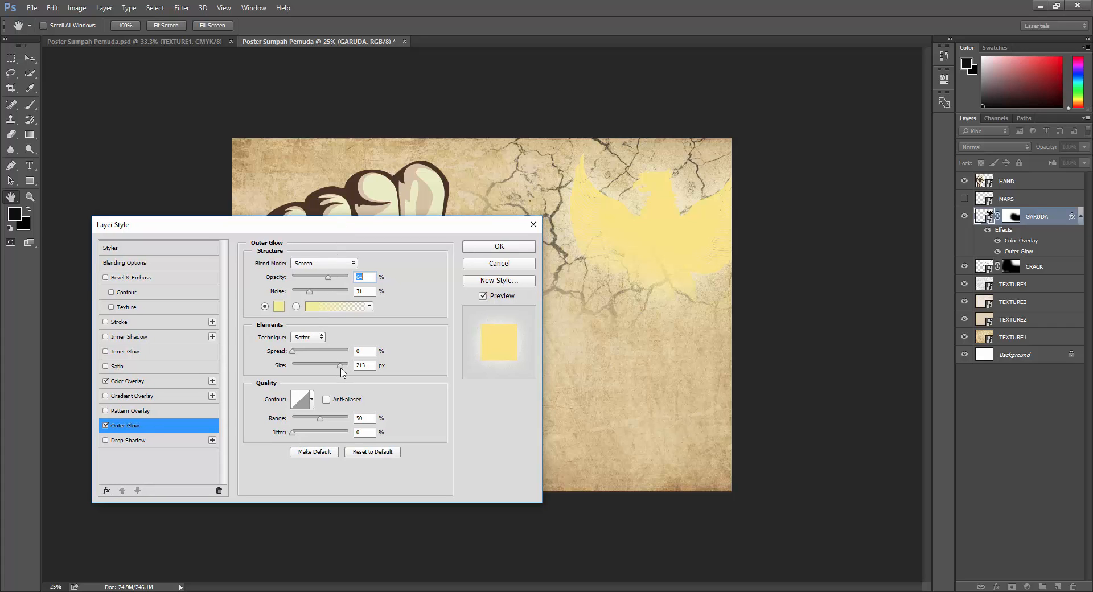
{"action": "mouse_move", "coordinate": [340, 369]}
{"action": "left_mouse_down"}
{"action": "mouse_move", "coordinate": [311, 369]}
{"action": "mouse_move", "coordinate": [340, 368]}
{"action": "left_mouse_up"}
Step: Set the outer glow colour to light orange f8cb75, fine-tune its opacity and size, and apply the GARUDA layer style
{"action": "left_click", "coordinate": [277, 308]}
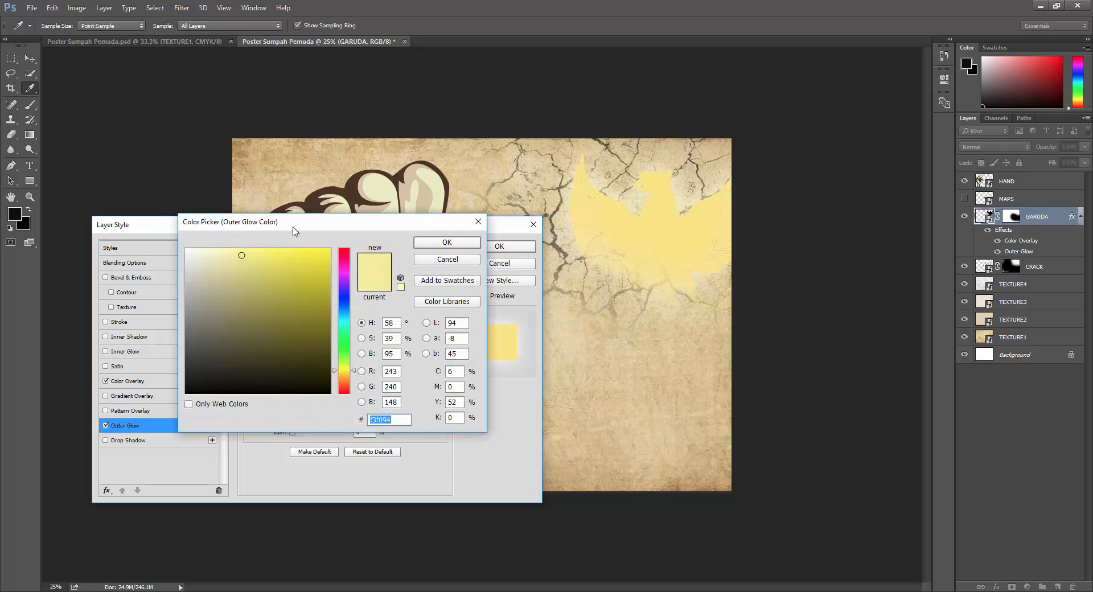
{"action": "left_click_drag", "start_coordinate": [295, 226], "coordinate": [254, 287]}
{"action": "mouse_move", "coordinate": [192, 315]}
{"action": "left_mouse_down"}
{"action": "mouse_move", "coordinate": [182, 313]}
{"action": "mouse_move", "coordinate": [268, 317]}
{"action": "mouse_move", "coordinate": [239, 315]}
{"action": "left_mouse_up"}
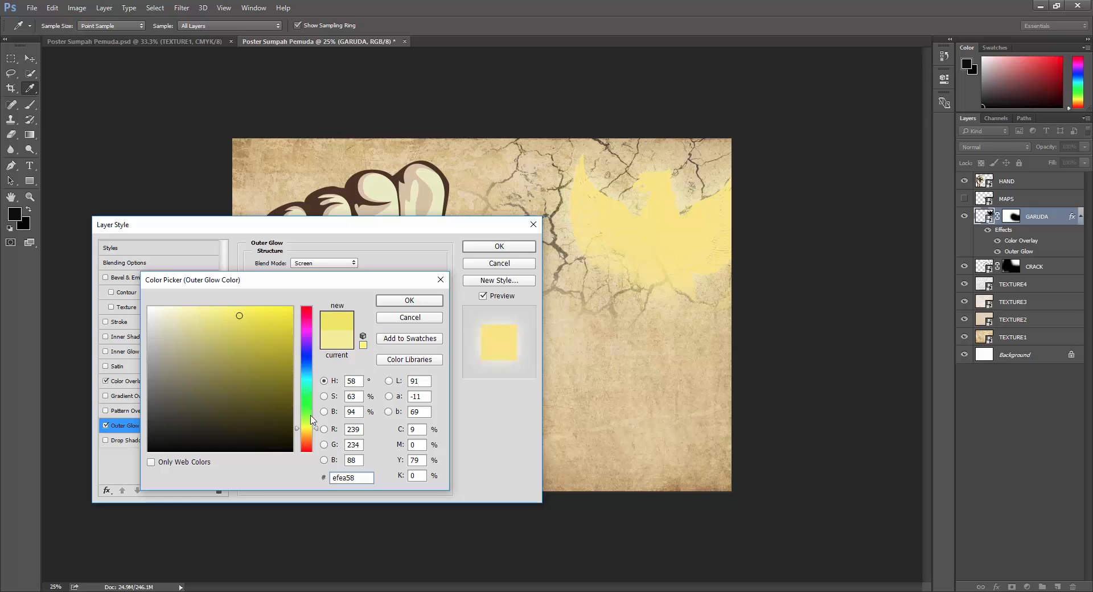
{"action": "left_click_drag", "start_coordinate": [311, 421], "coordinate": [306, 436]}
{"action": "mouse_move", "coordinate": [238, 313]}
{"action": "left_mouse_down"}
{"action": "mouse_move", "coordinate": [217, 311]}
{"action": "mouse_move", "coordinate": [268, 342]}
{"action": "mouse_move", "coordinate": [224, 310]}
{"action": "left_mouse_up"}
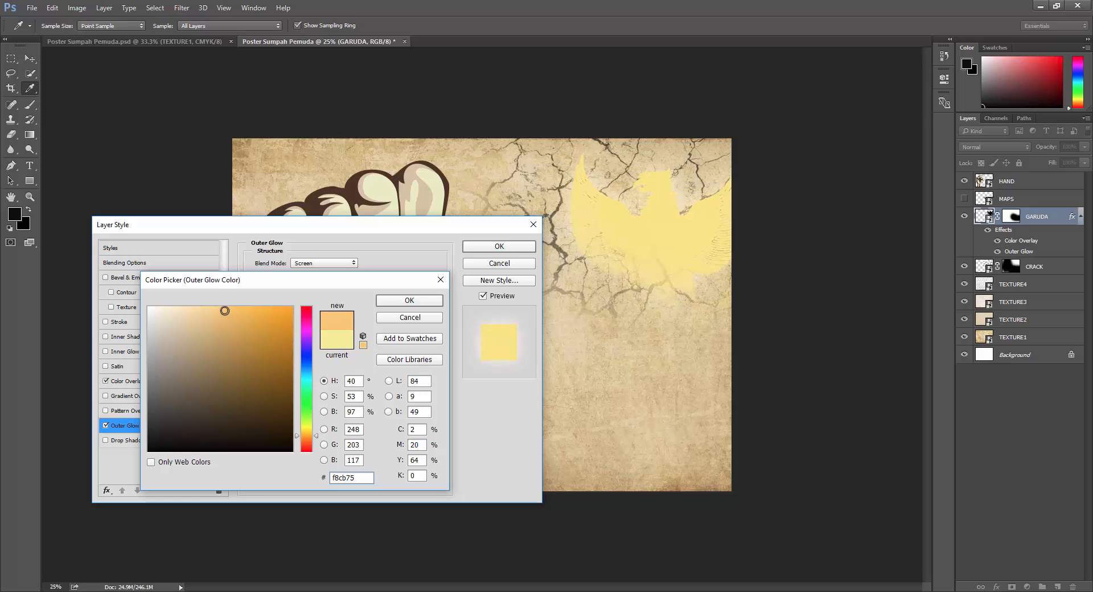
{"action": "left_click", "coordinate": [415, 307]}
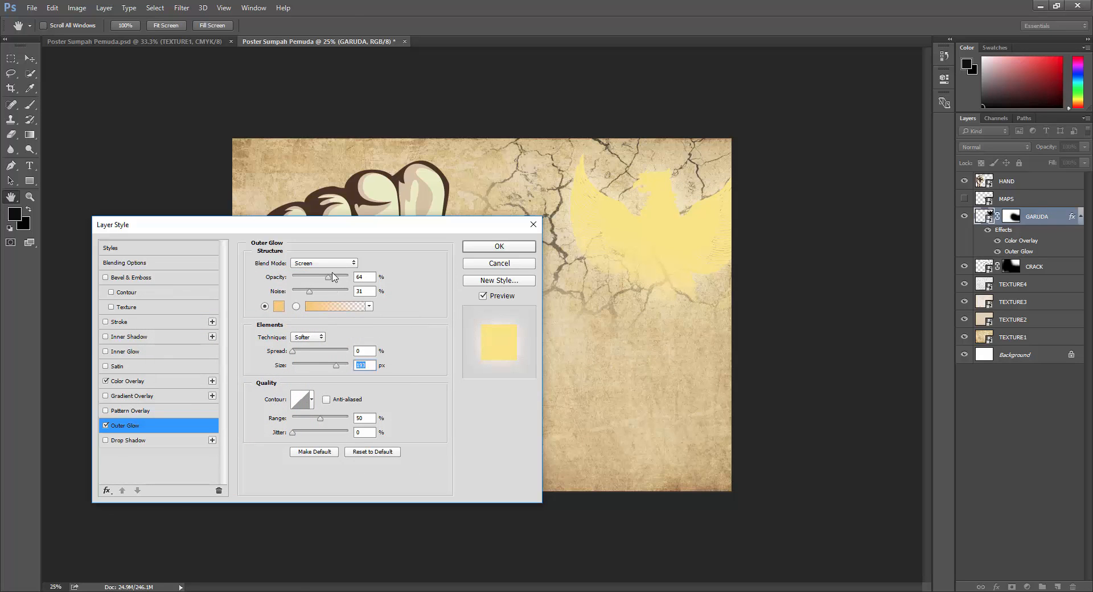
{"action": "left_click", "coordinate": [329, 277]}
{"action": "left_click", "coordinate": [336, 368]}
{"action": "left_click", "coordinate": [362, 366]}
{"action": "left_click", "coordinate": [500, 247]}
{"action": "key", "text": "b"}
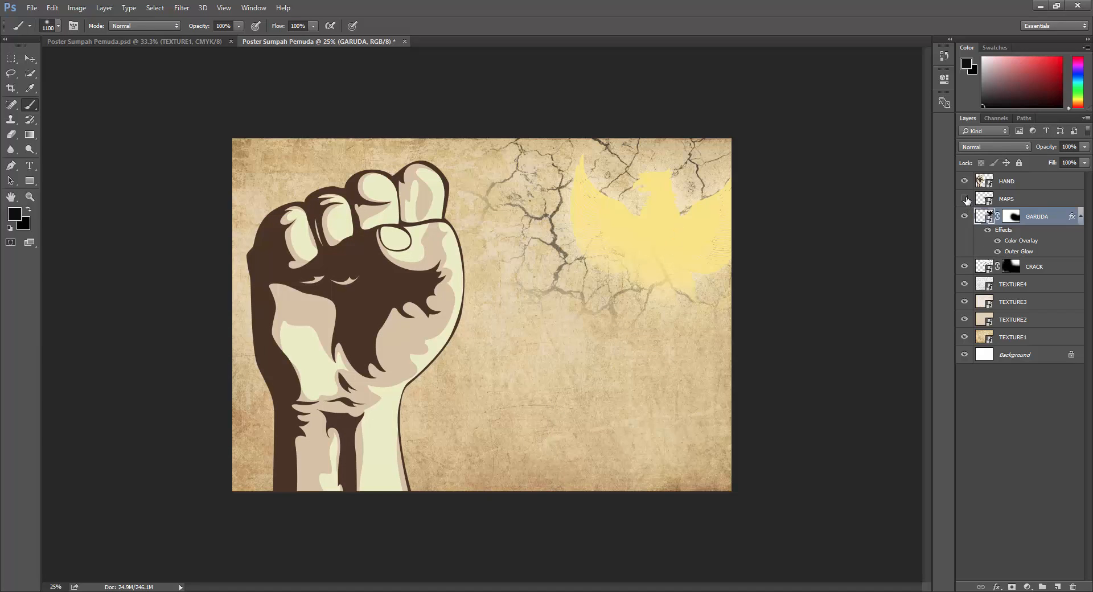
Step: Show the MAPS layer, scale it to about 55% by 56%, and position it with its western end tucked behind the fist
{"action": "left_click", "coordinate": [964, 198]}
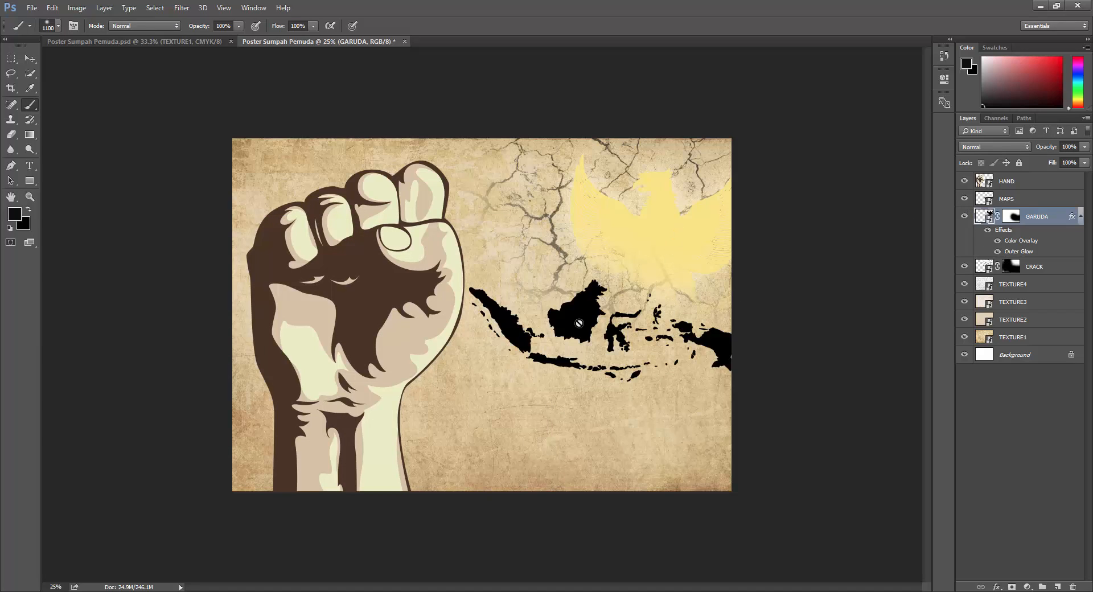
{"action": "left_click", "coordinate": [1040, 196]}
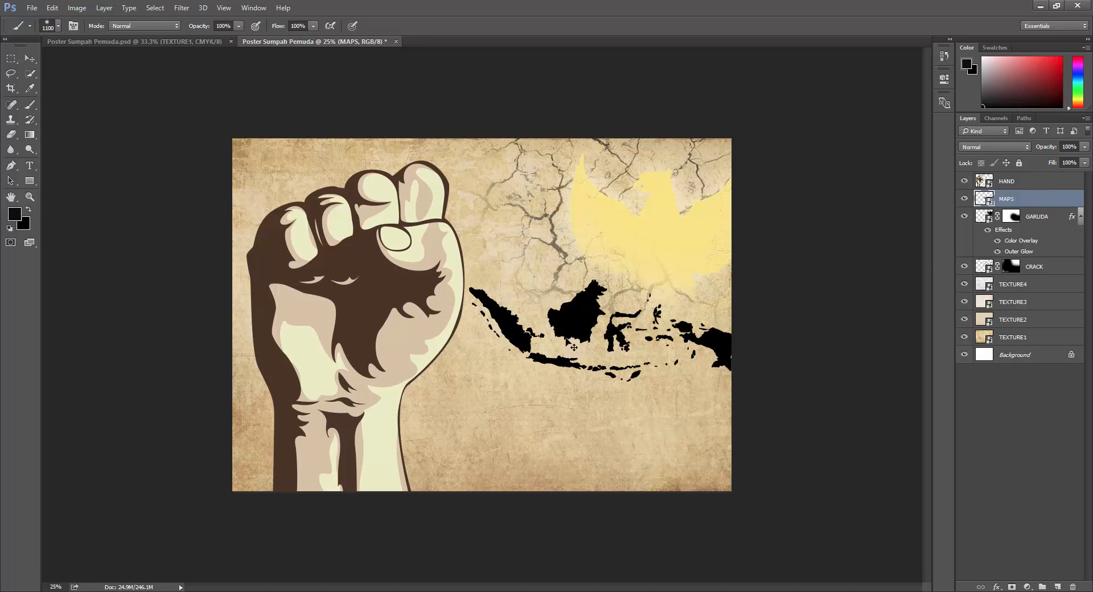
{"action": "key", "text": "ctrl+t"}
{"action": "left_click_drag", "start_coordinate": [466, 386], "coordinate": [456, 391]}
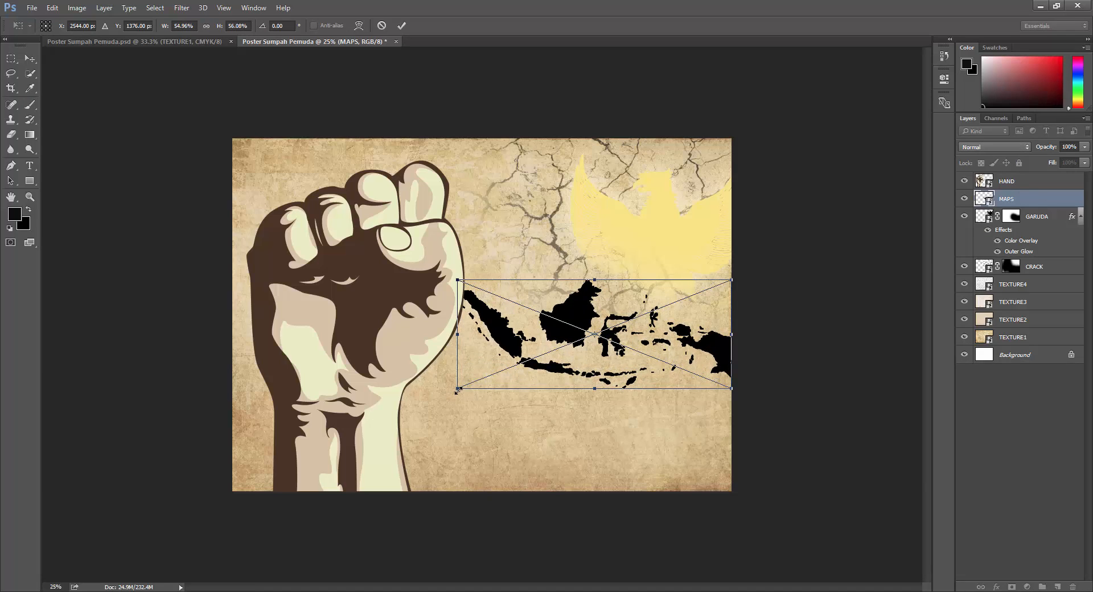
{"action": "key", "text": "b"}
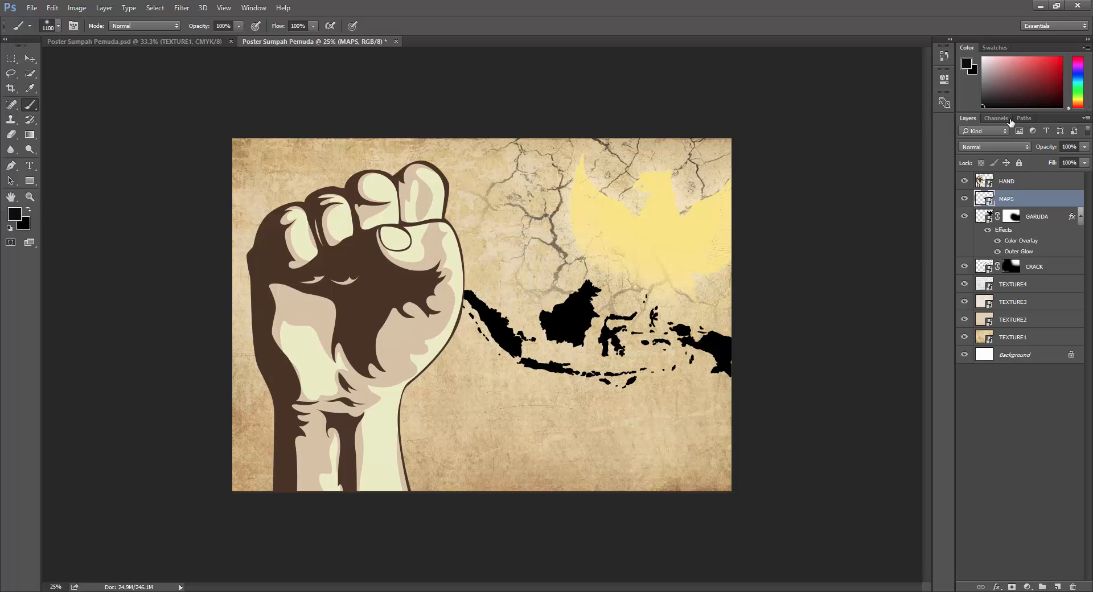
{"action": "left_click", "coordinate": [29, 59]}
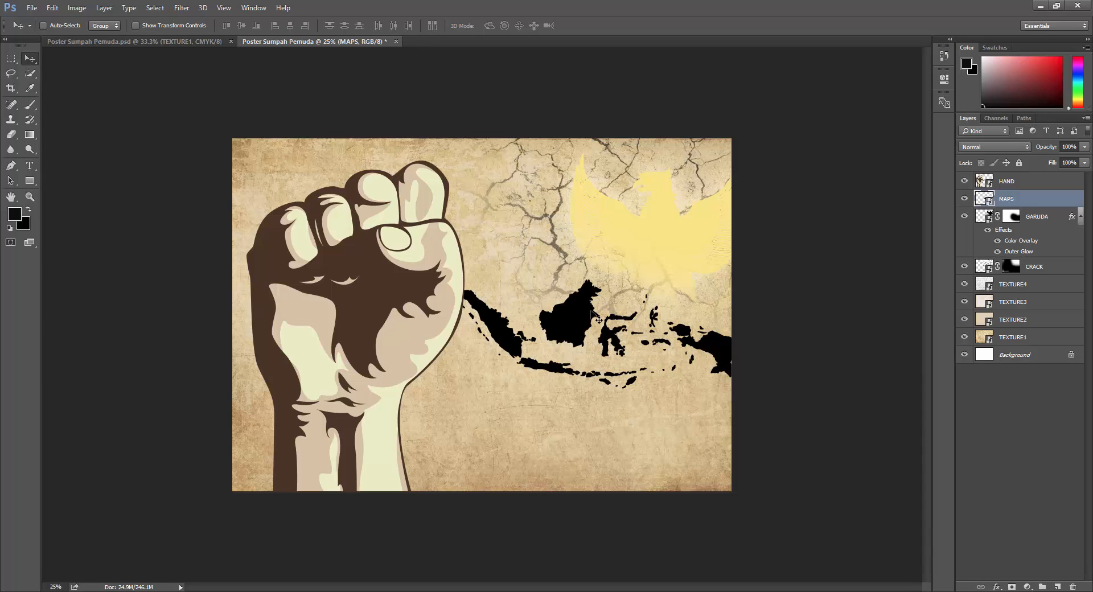
{"action": "mouse_move", "coordinate": [598, 320]}
{"action": "left_mouse_down"}
{"action": "mouse_move", "coordinate": [600, 311]}
{"action": "mouse_move", "coordinate": [586, 317]}
{"action": "left_mouse_up"}
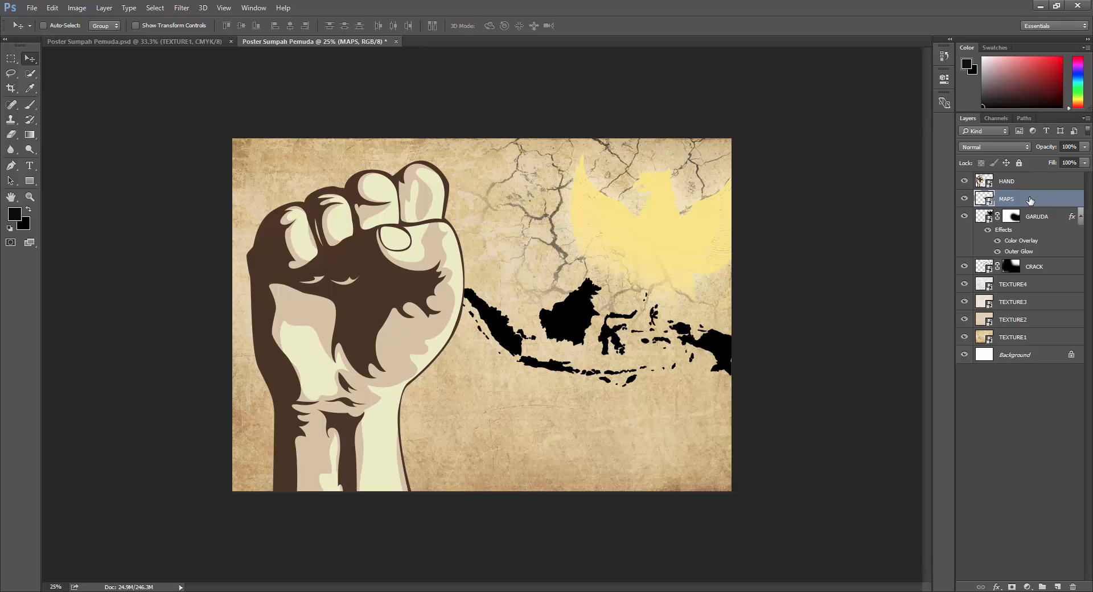
Step: Add a Color Overlay effect to the MAPS layer
{"action": "left_click", "coordinate": [996, 587]}
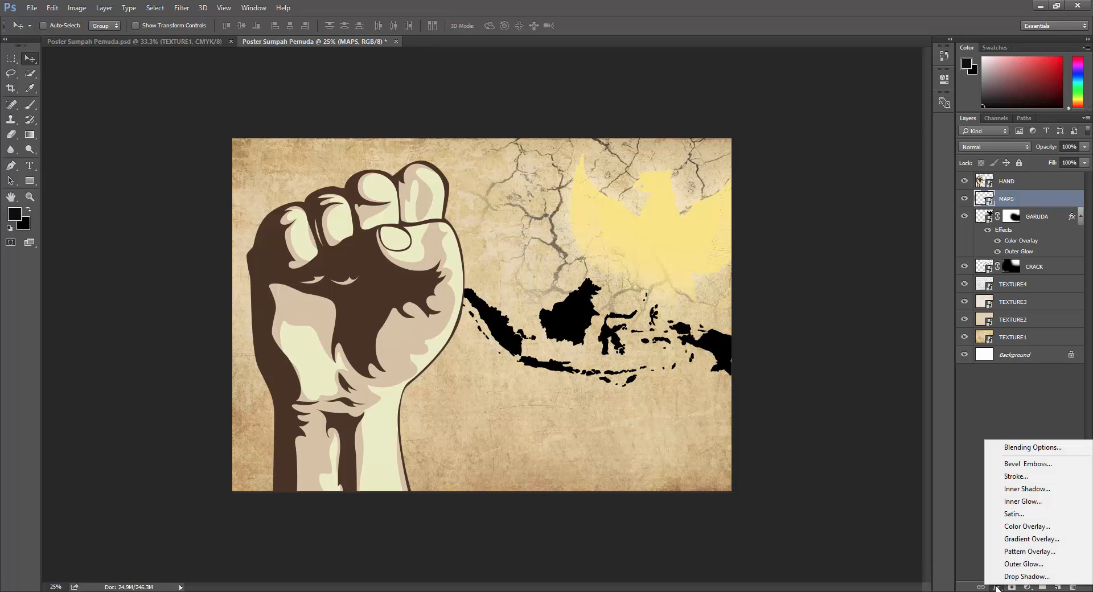
{"action": "left_click", "coordinate": [1024, 527]}
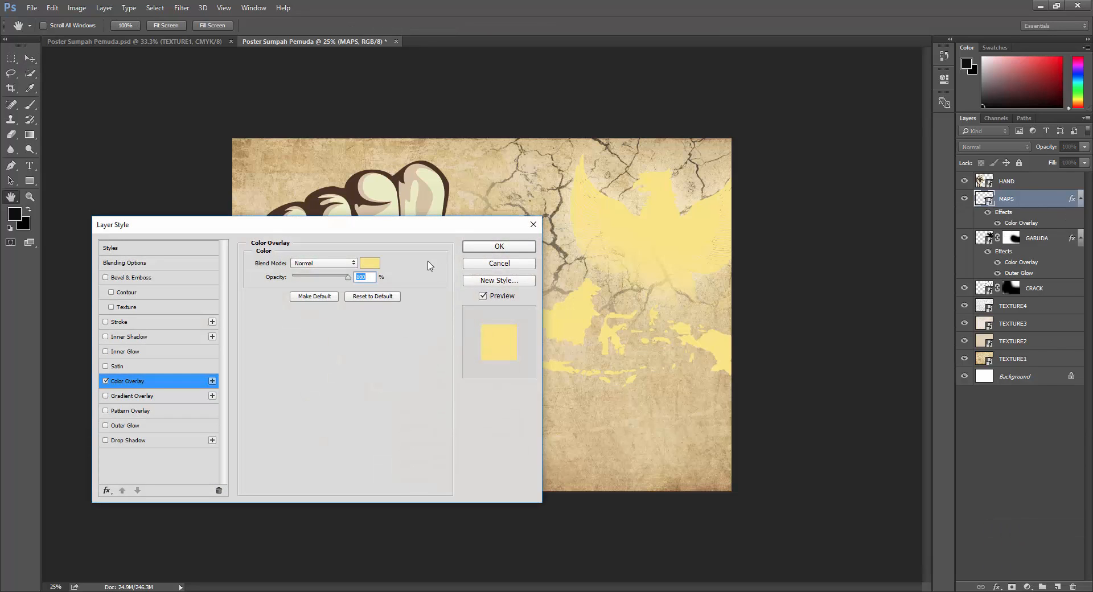
{"action": "left_click", "coordinate": [370, 263]}
{"action": "left_click", "coordinate": [312, 424]}
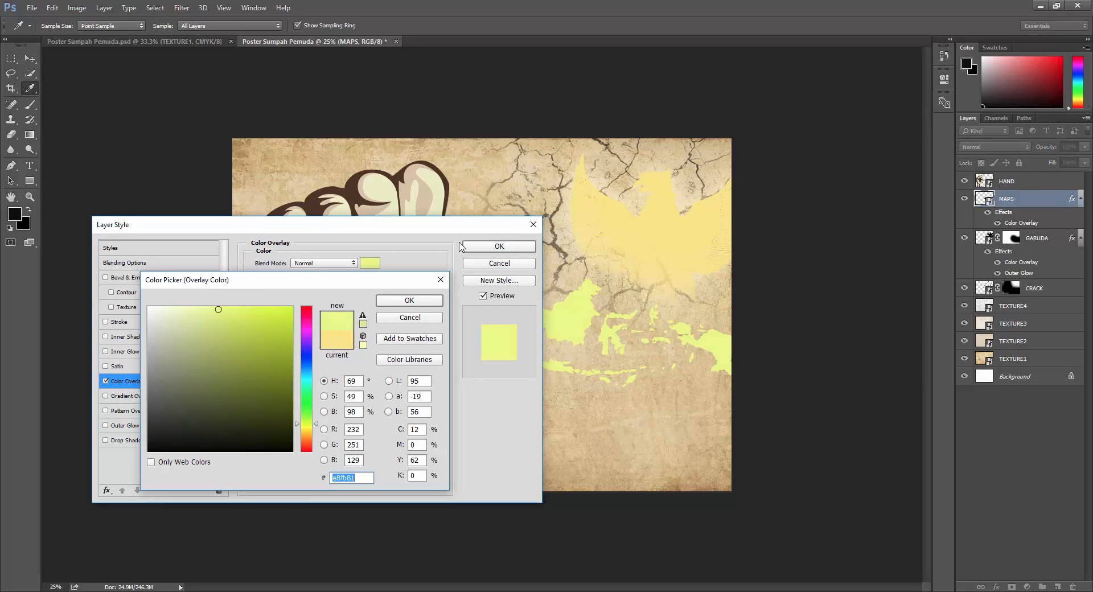
{"action": "left_click", "coordinate": [421, 318]}
Step: Sample the fist's dark brown, 493222, as the map's overlay colour and apply the layer style
{"action": "left_click_drag", "start_coordinate": [370, 225], "coordinate": [766, 197]}
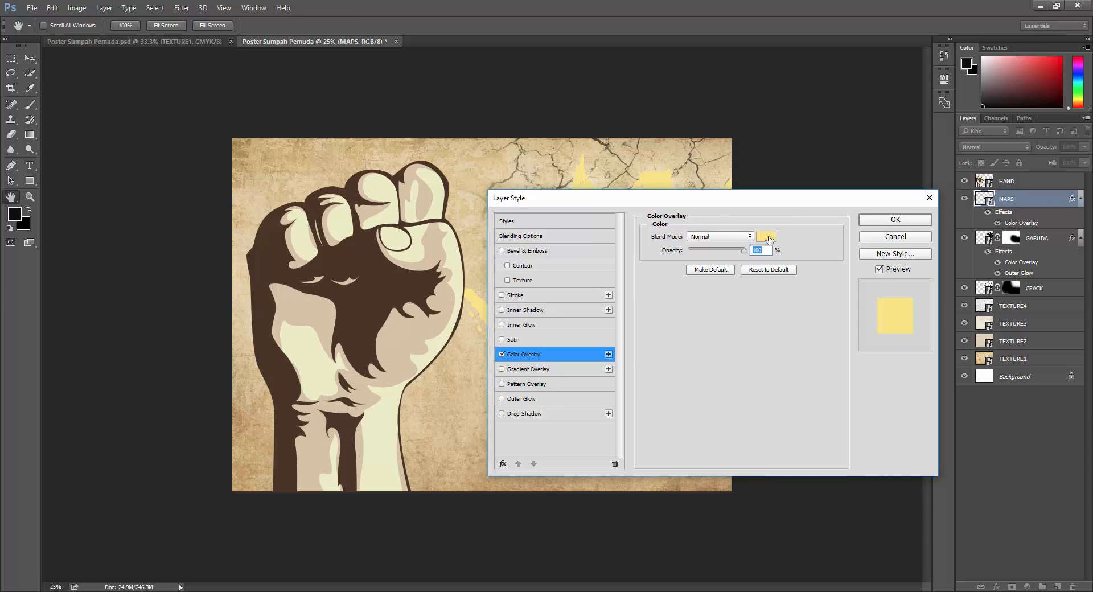
{"action": "left_click", "coordinate": [766, 238]}
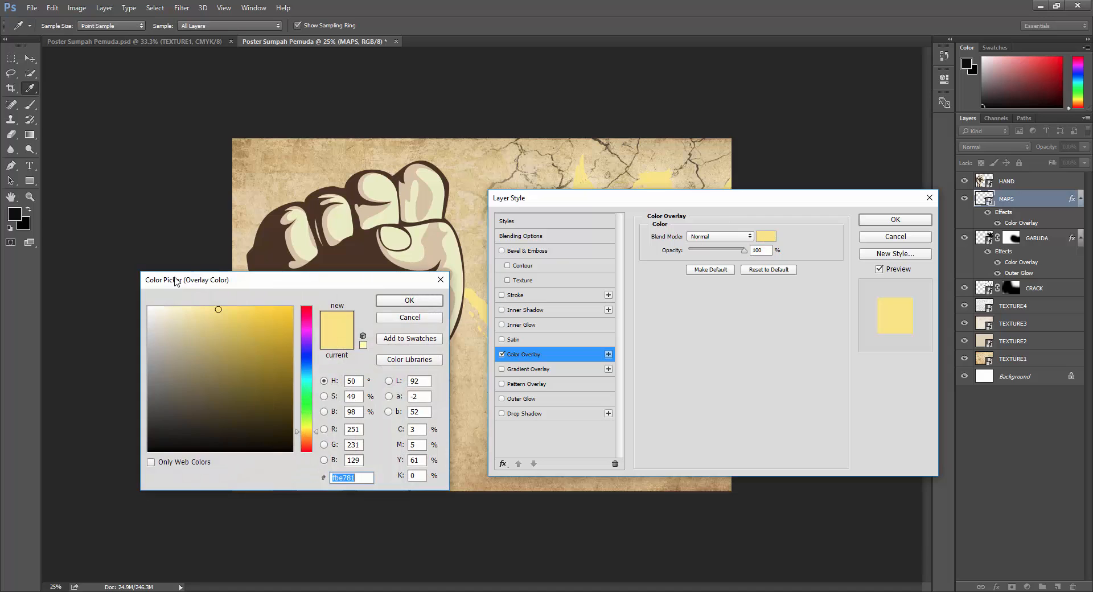
{"action": "left_click_drag", "start_coordinate": [257, 279], "coordinate": [677, 238]}
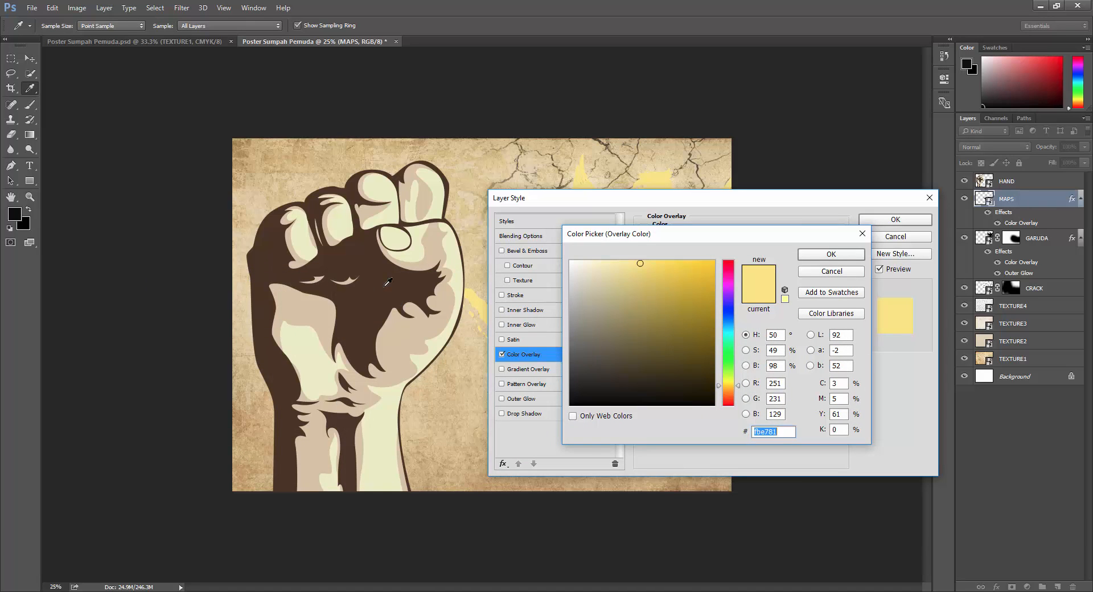
{"action": "left_click", "coordinate": [386, 283]}
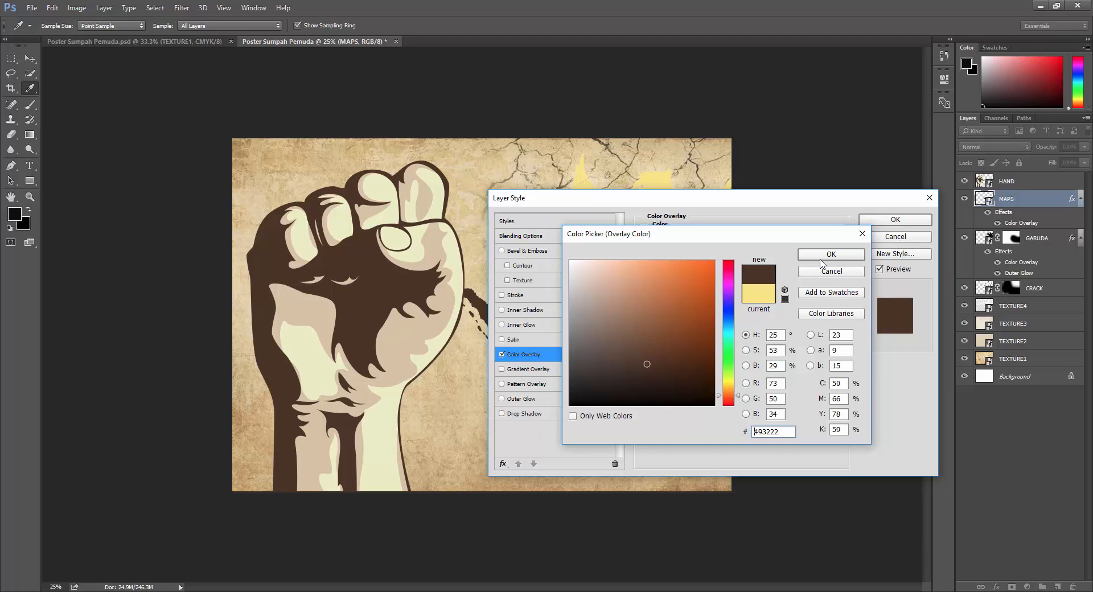
{"action": "left_click", "coordinate": [831, 254]}
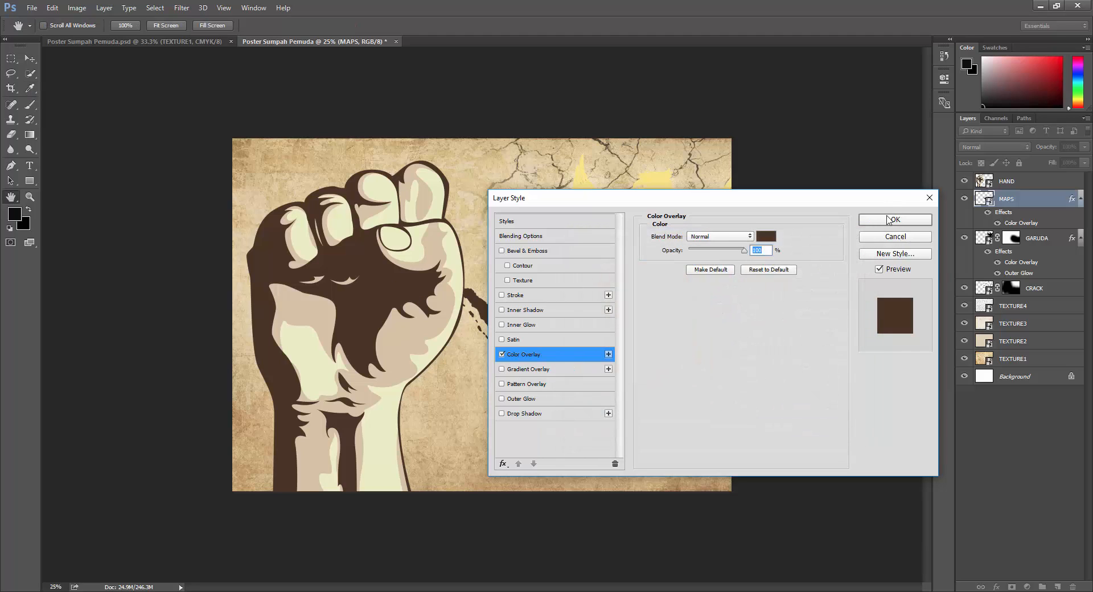
{"action": "left_click", "coordinate": [892, 219]}
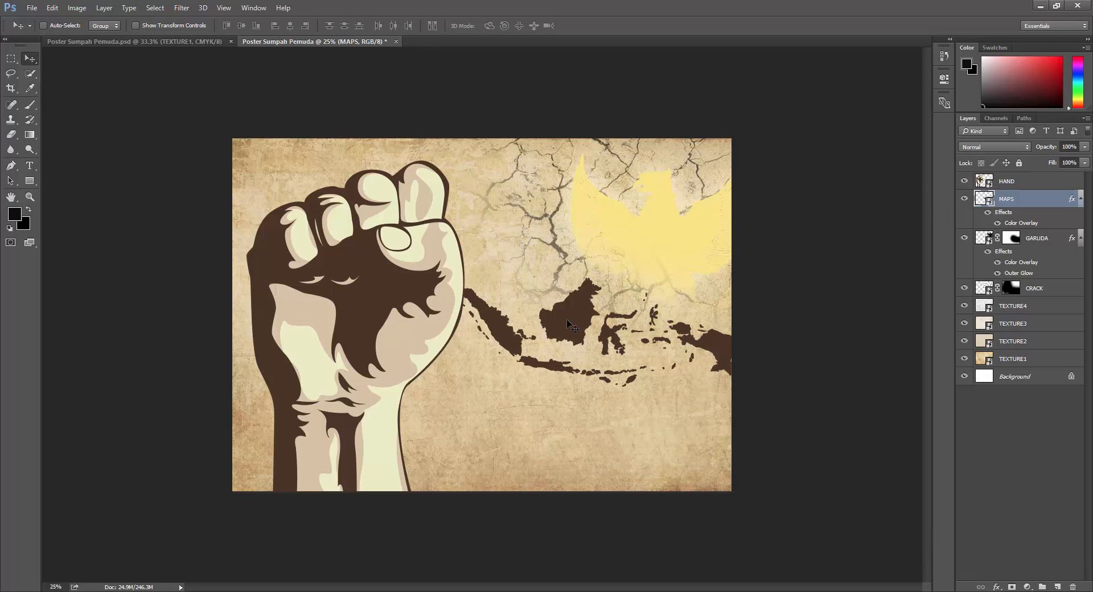
Step: Move the MAPS layer slightly upward so the islands sit closer beneath the Garuda
{"action": "left_click_drag", "start_coordinate": [575, 319], "coordinate": [575, 315]}
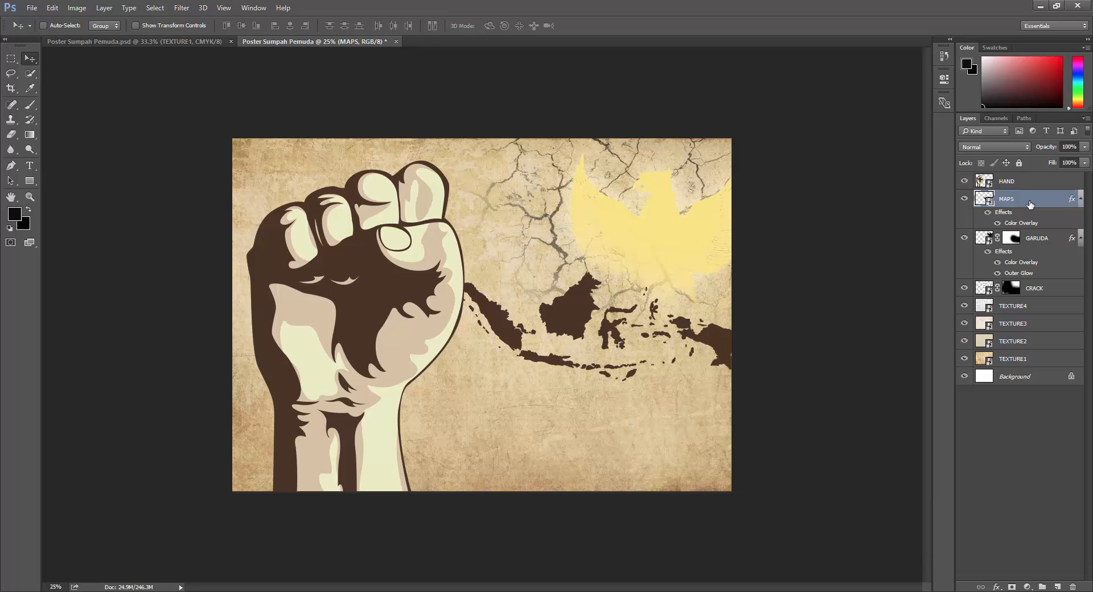
{"action": "key", "text": "Up"}
{"action": "key", "text": "Up"}
{"action": "key", "text": "Up"}
{"action": "key", "text": "Up"}
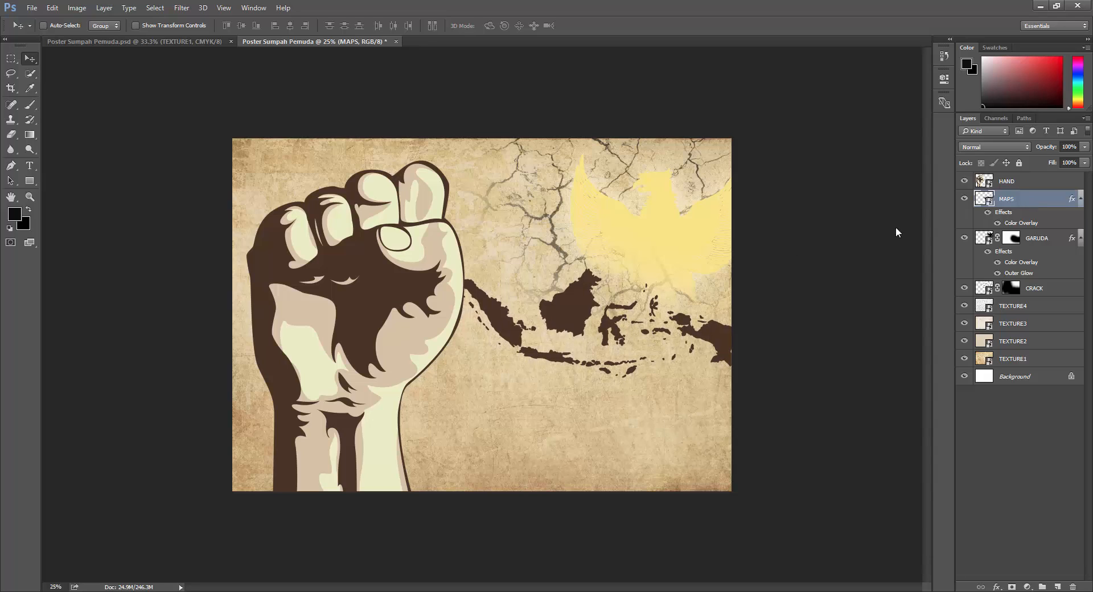
Step: Check the finished reference poster, then add the two-line title text SUMPAH PEMUDA in the empty area below the map
{"action": "left_click", "coordinate": [162, 43]}
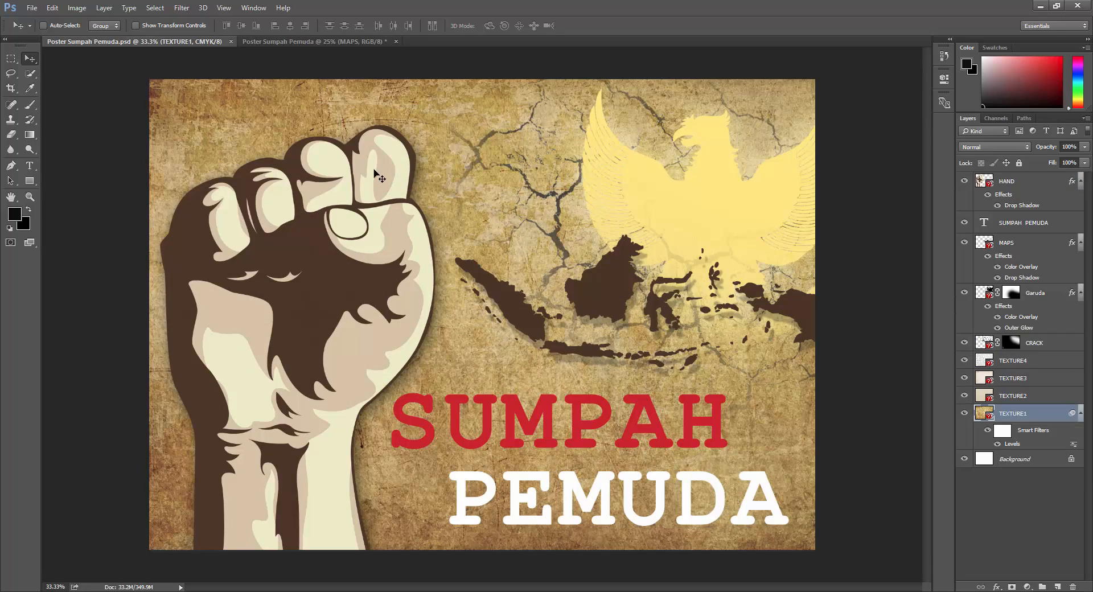
{"action": "left_click", "coordinate": [322, 44]}
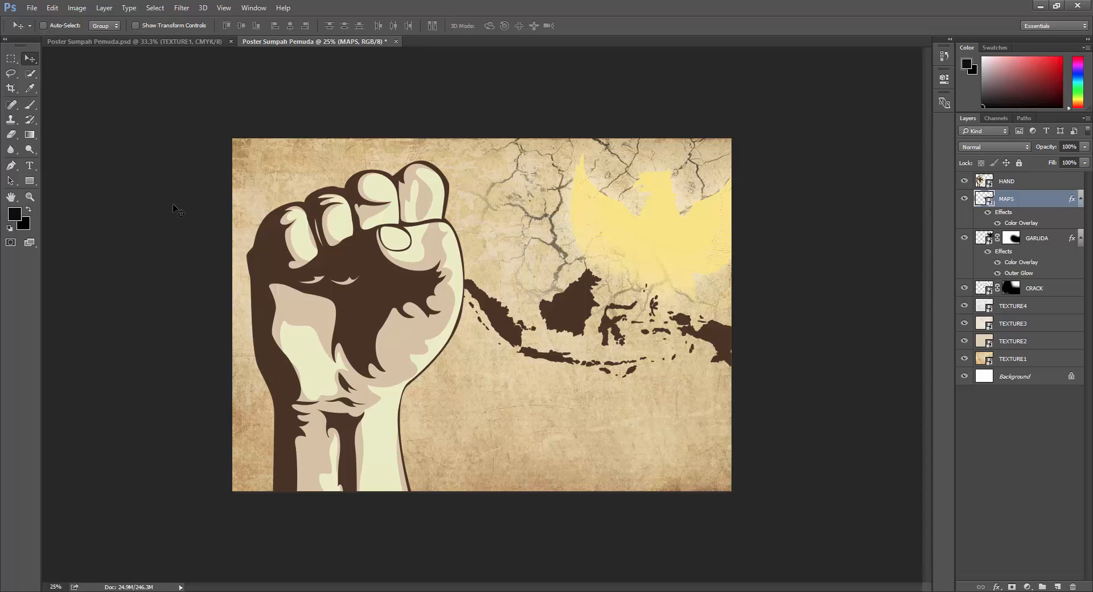
{"action": "left_click", "coordinate": [30, 165]}
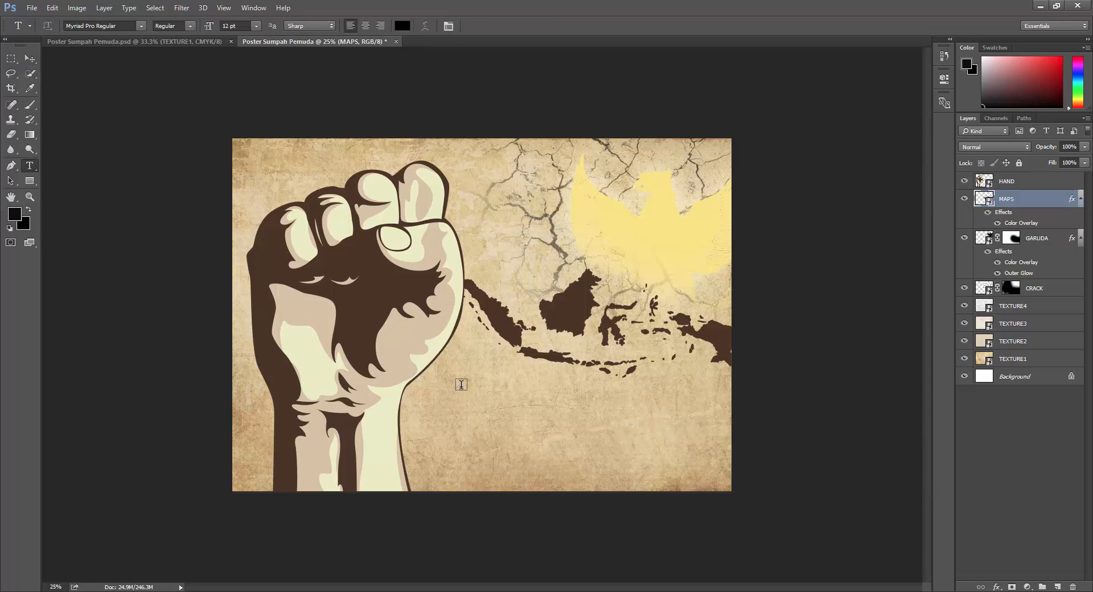
{"action": "left_click", "coordinate": [461, 385]}
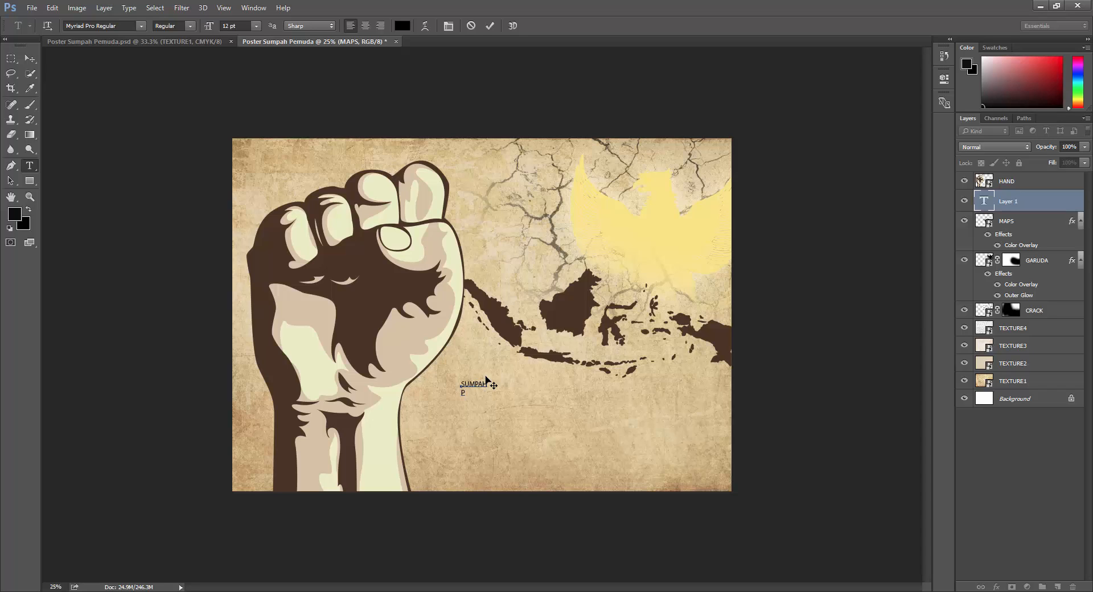
{"action": "type", "text": "EMUDA"}
{"action": "left_click", "coordinate": [490, 25]}
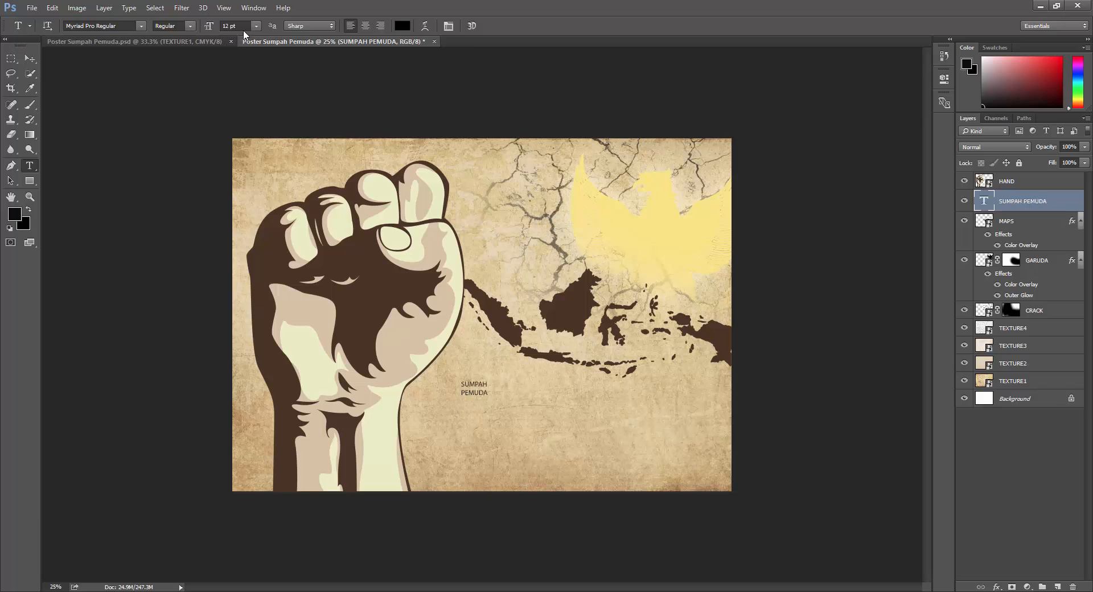
Step: Set the title's font to Courier Regular and its size to 60 pt
{"action": "left_click", "coordinate": [141, 27]}
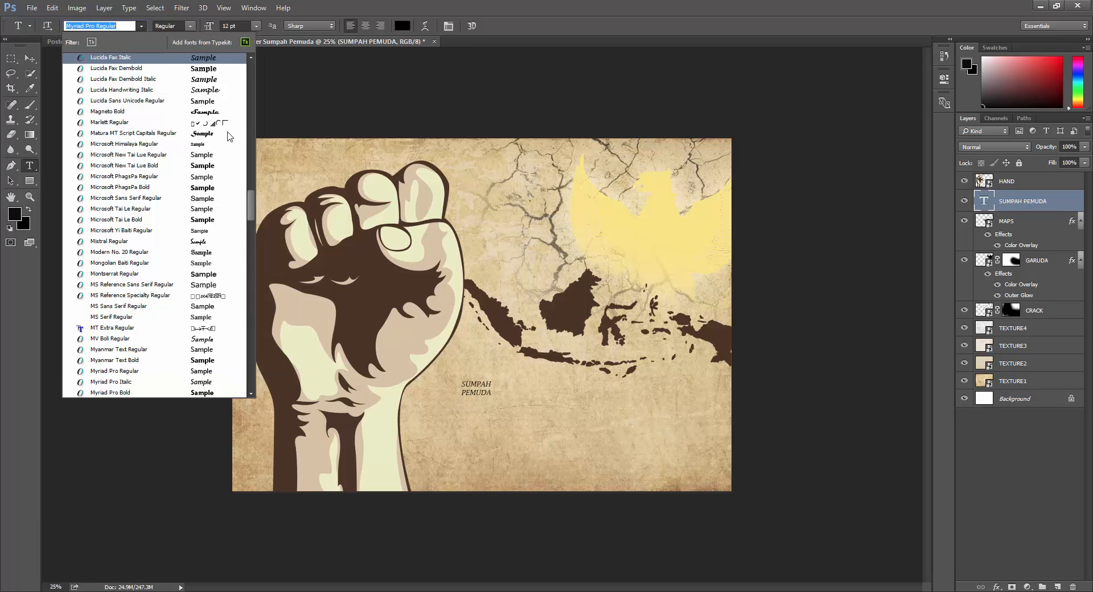
{"action": "left_click_drag", "start_coordinate": [253, 202], "coordinate": [254, 101]}
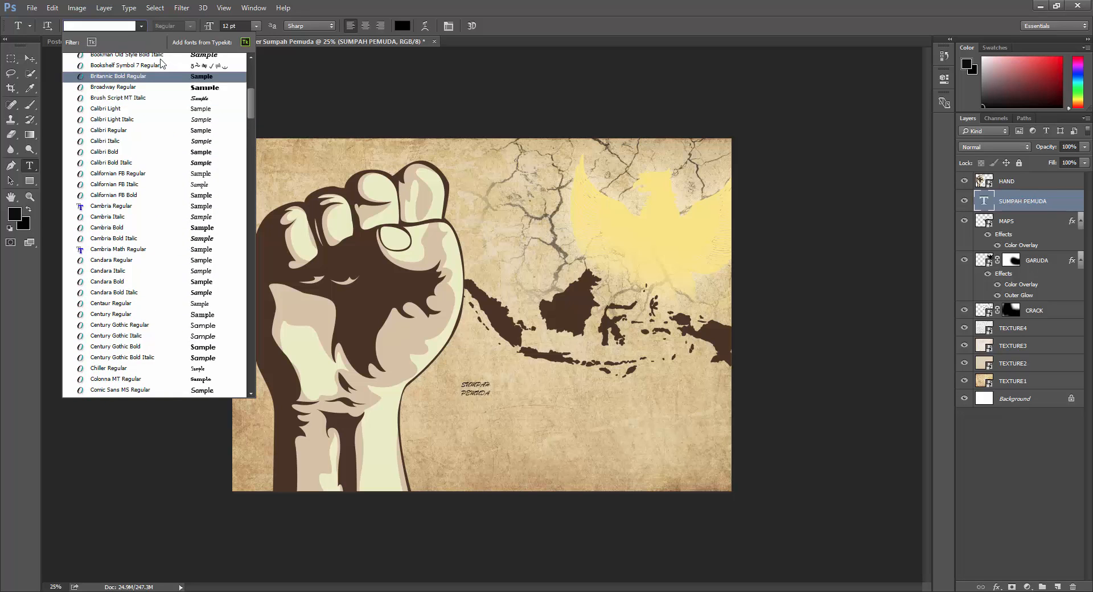
{"action": "type", "text": "COU"}
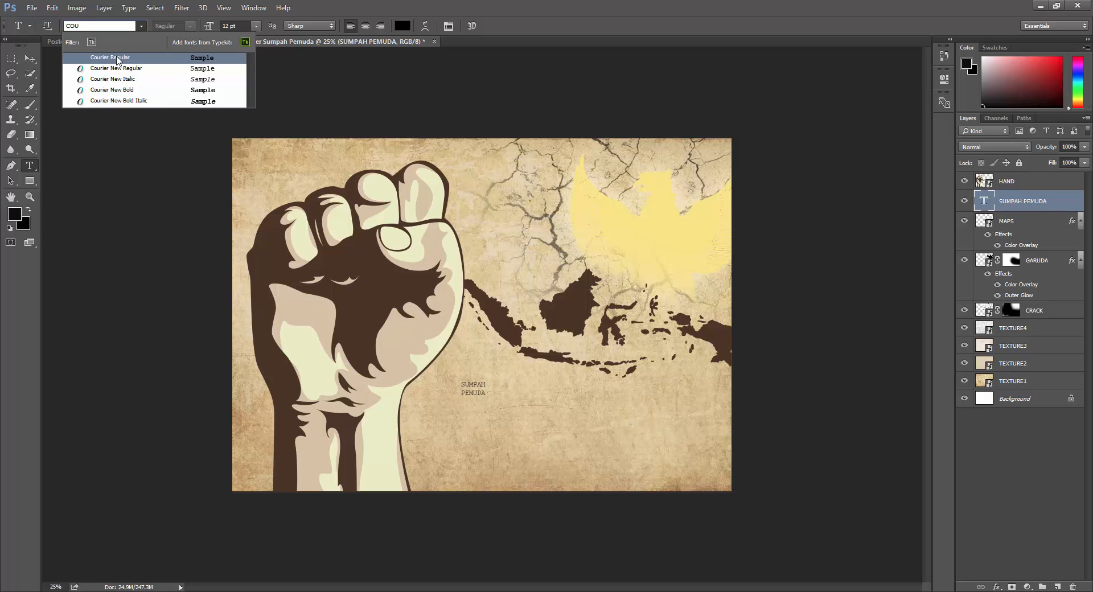
{"action": "left_click", "coordinate": [118, 61]}
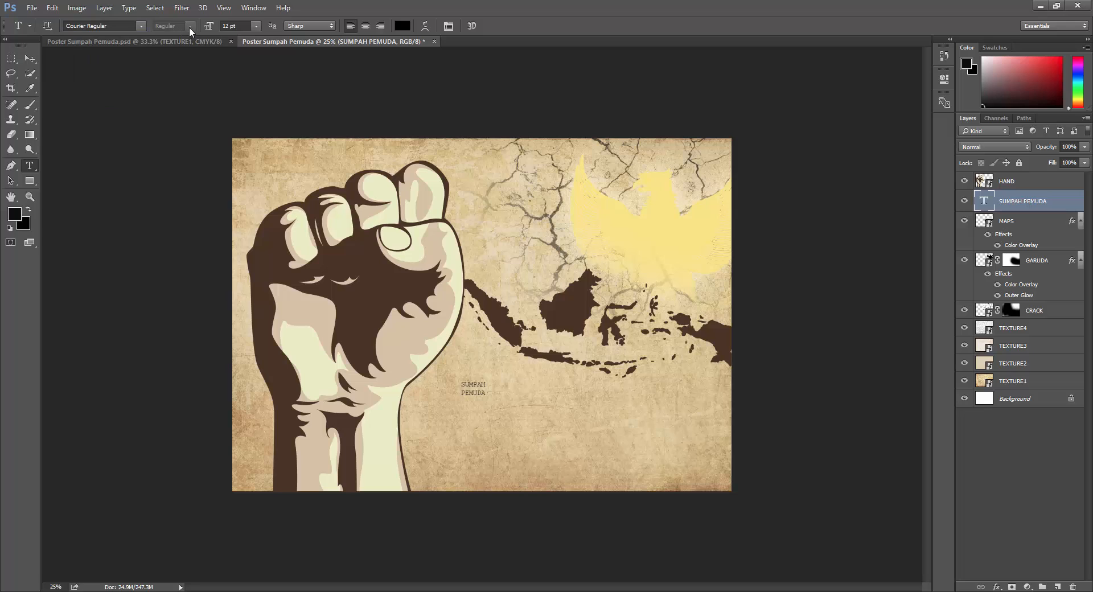
{"action": "left_click", "coordinate": [257, 26]}
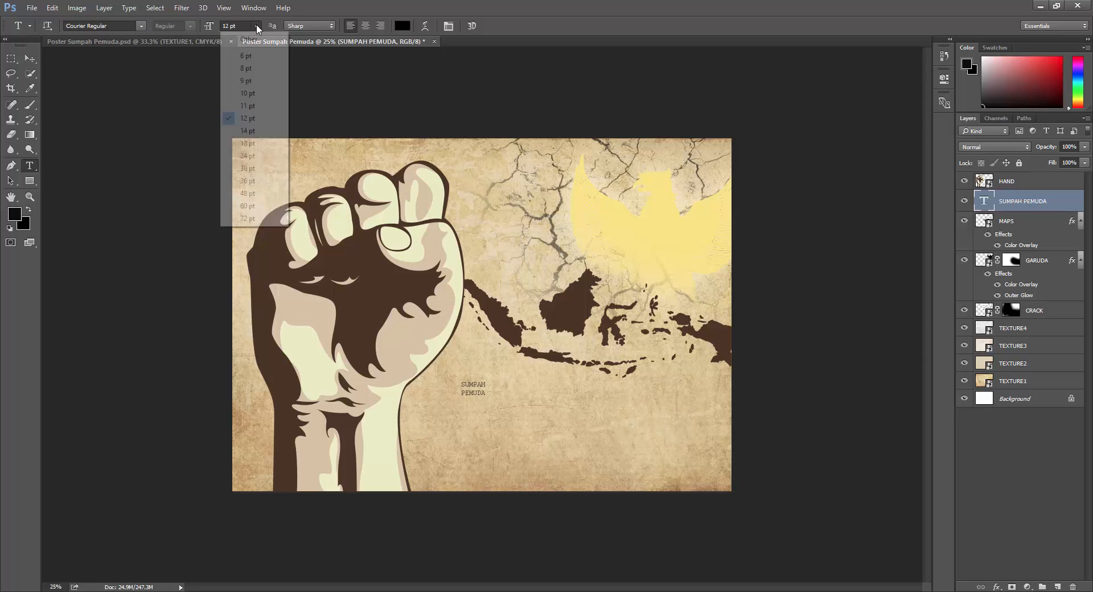
{"action": "left_click", "coordinate": [247, 207]}
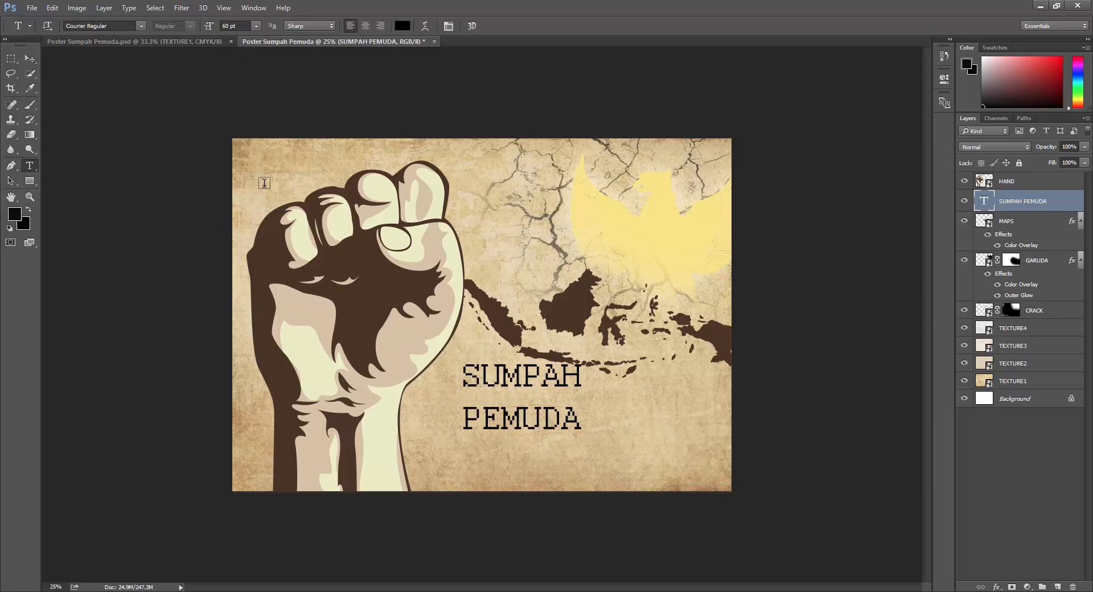
Step: Change the title's font to Courier New with the Bold style
{"action": "left_click", "coordinate": [139, 26]}
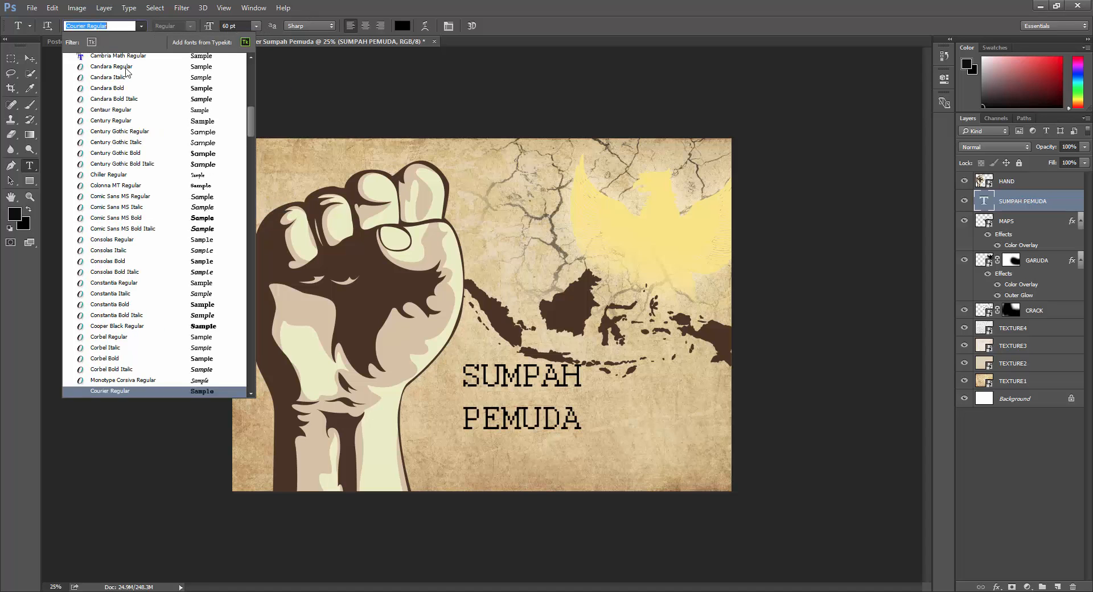
{"action": "scroll", "coordinate": [134, 316], "scroll_direction": "down", "scroll_amount": 1}
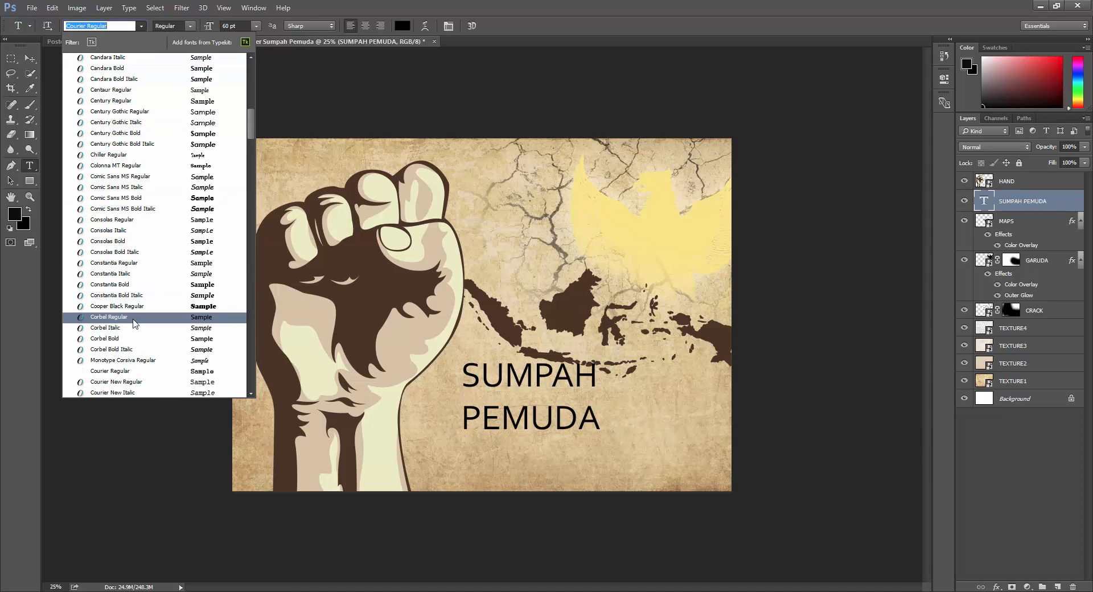
{"action": "scroll", "coordinate": [127, 140], "scroll_direction": "up", "scroll_amount": 1}
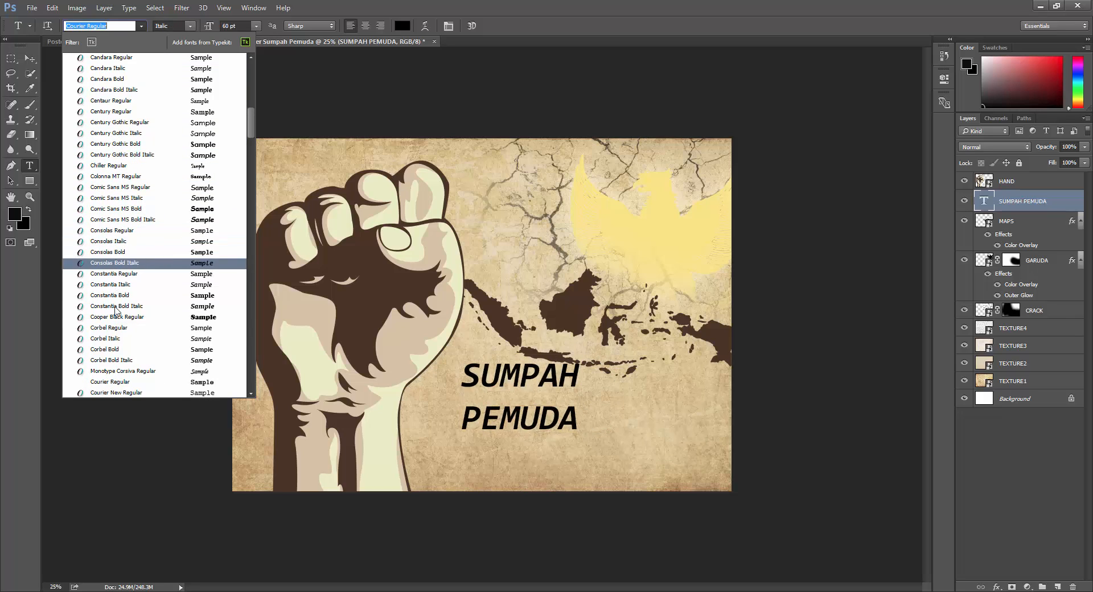
{"action": "scroll", "coordinate": [110, 348], "scroll_direction": "down", "scroll_amount": 1}
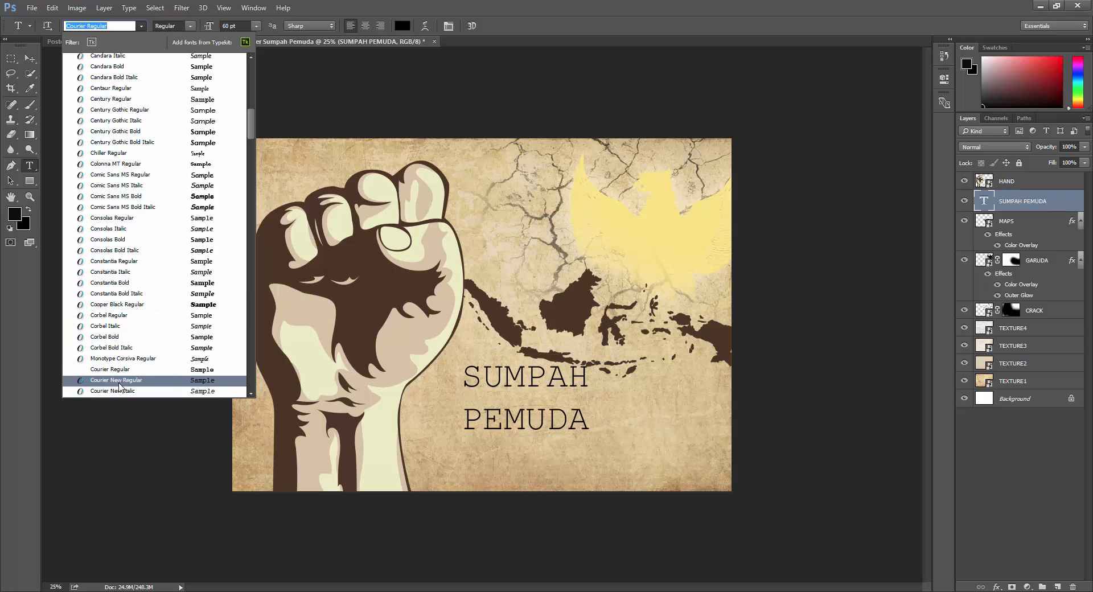
{"action": "left_click", "coordinate": [119, 383]}
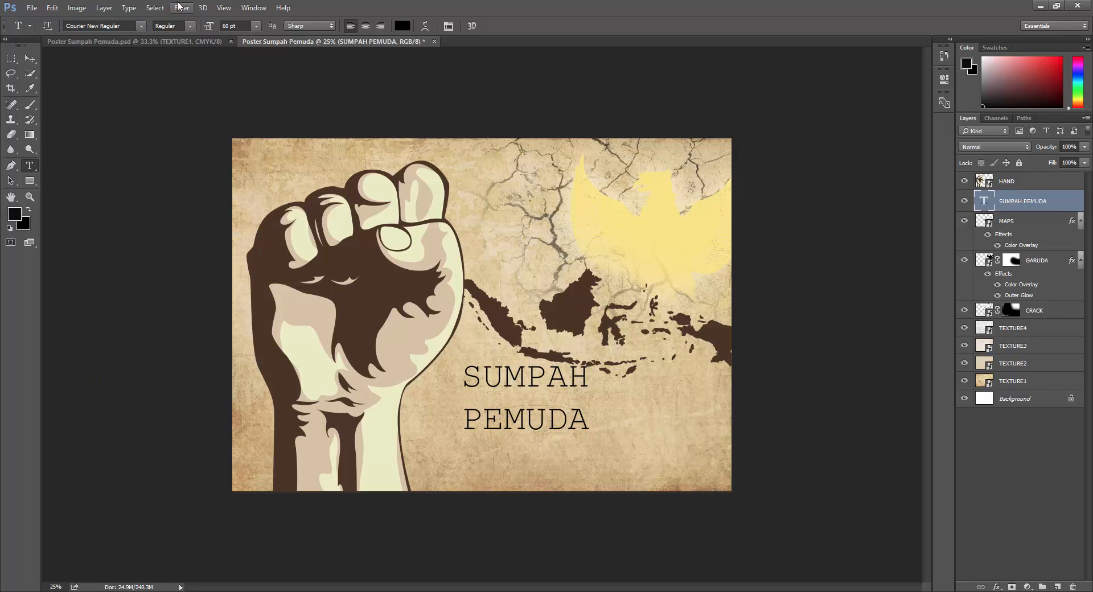
{"action": "left_click", "coordinate": [191, 26]}
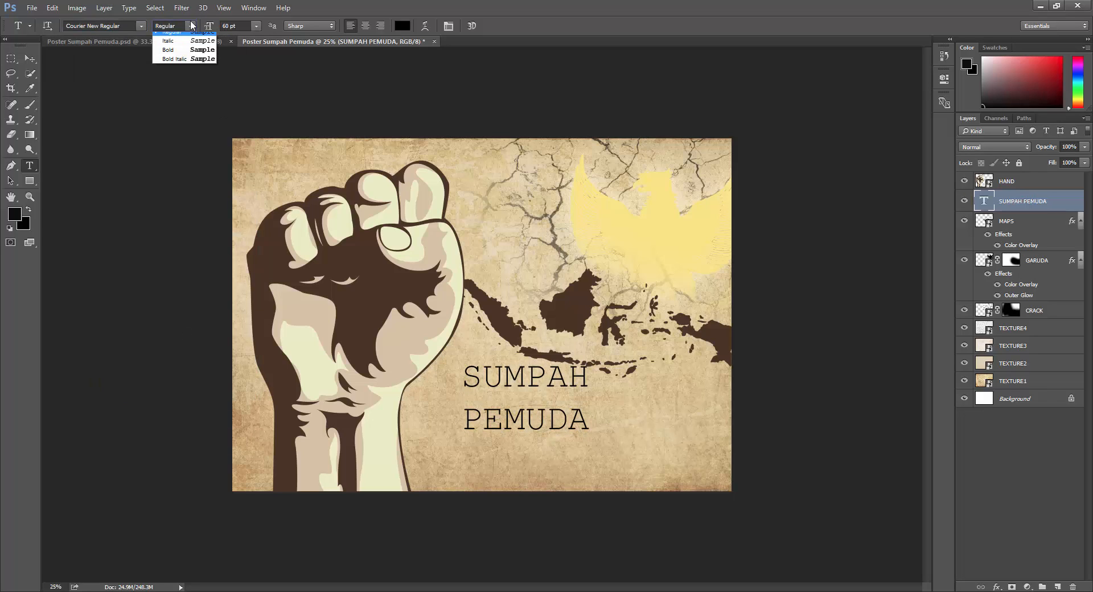
{"action": "left_click", "coordinate": [193, 55]}
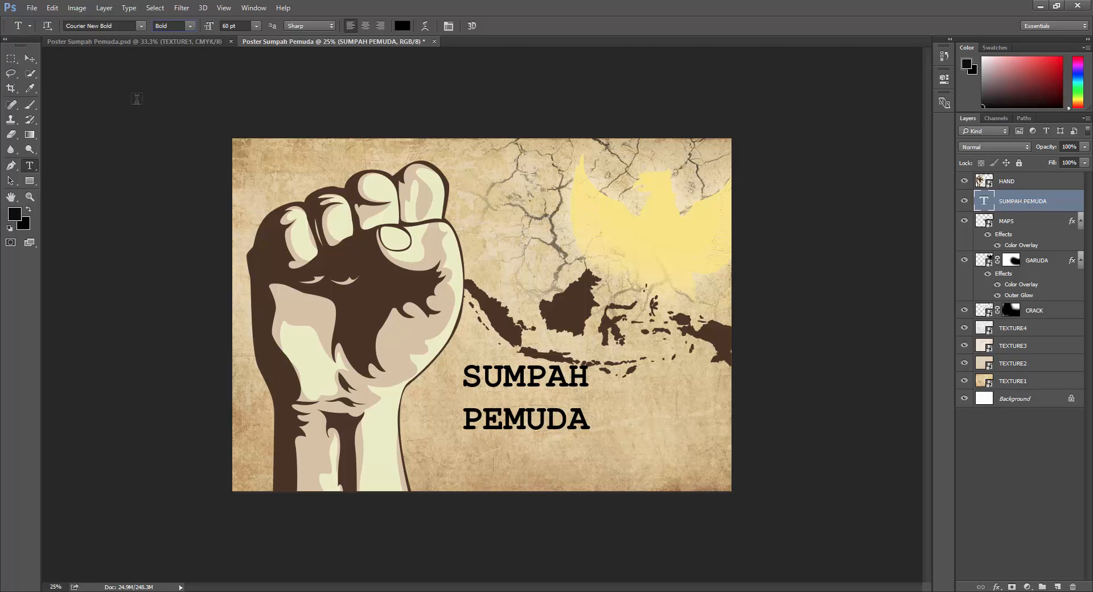
Step: Scale the title to about 178% and move it down and left, beside the wrist and below the map
{"action": "left_click", "coordinate": [30, 58]}
{"action": "left_click", "coordinate": [557, 424]}
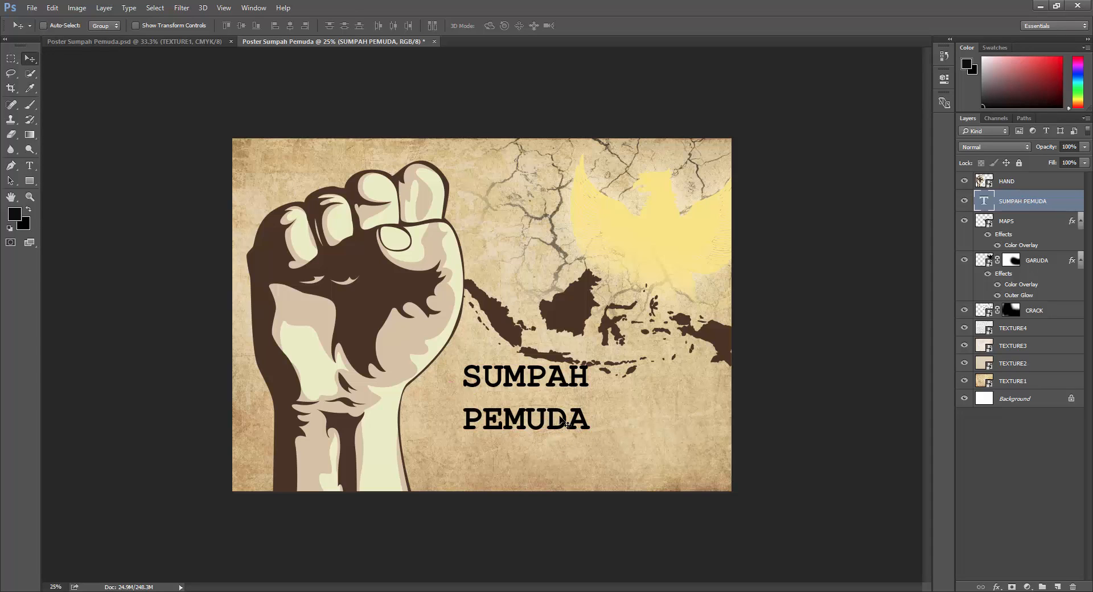
{"action": "key", "text": "ctrl+t"}
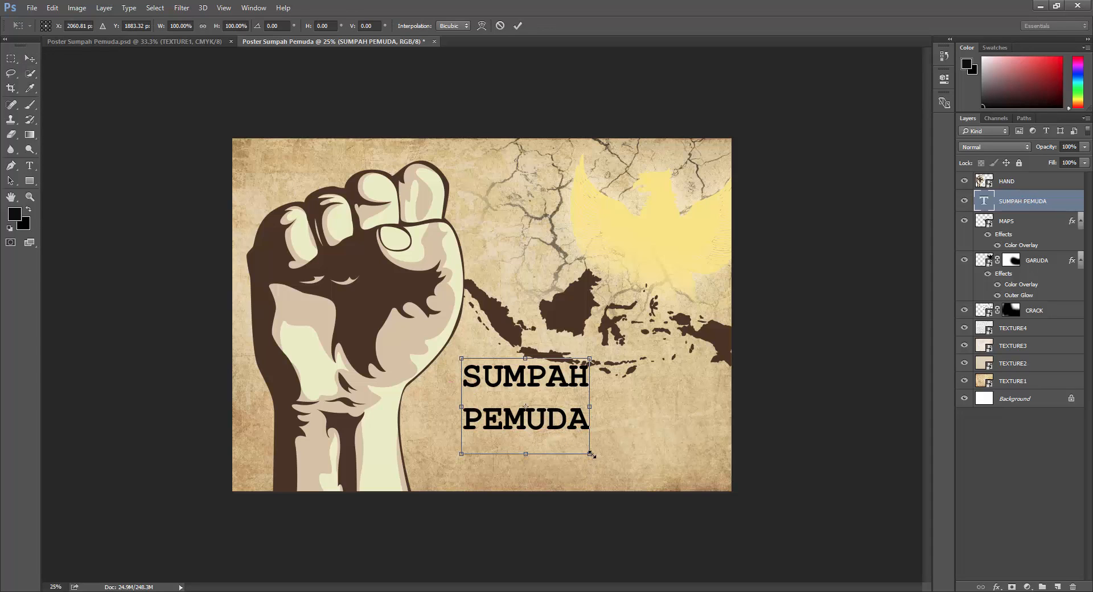
{"action": "left_click_drag", "start_coordinate": [598, 458], "coordinate": [700, 503]}
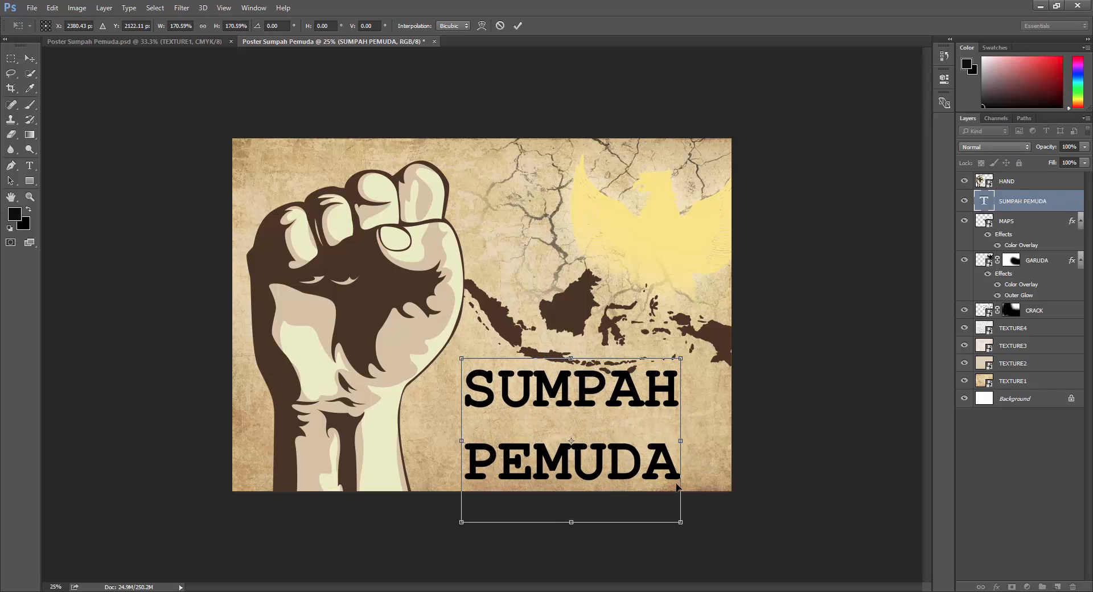
{"action": "left_click_drag", "start_coordinate": [684, 367], "coordinate": [695, 355]}
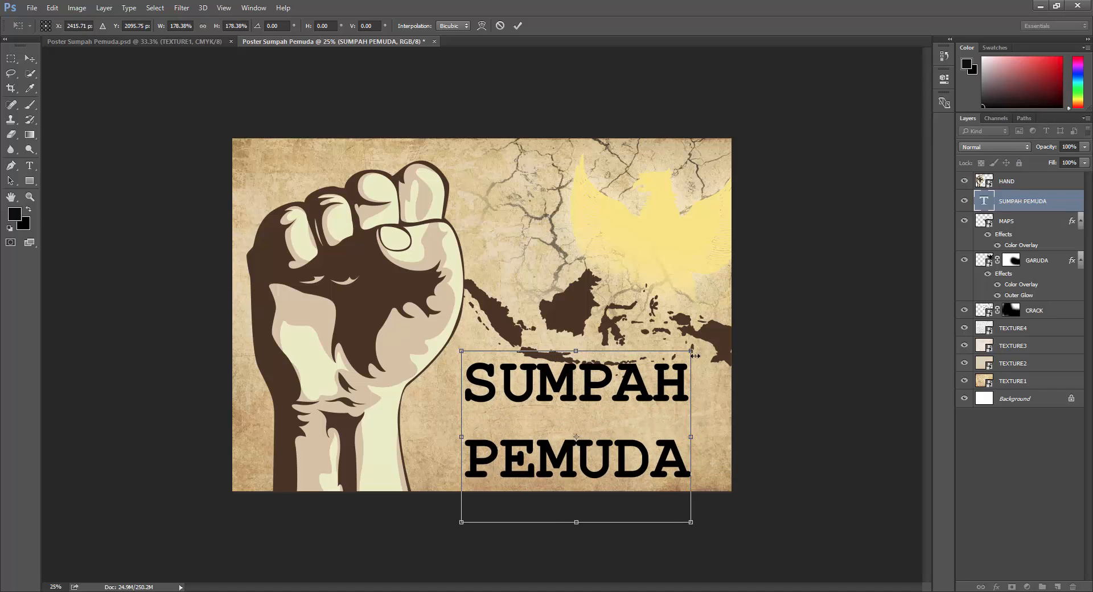
{"action": "left_click_drag", "start_coordinate": [597, 401], "coordinate": [574, 416]}
{"action": "key", "text": "Return"}
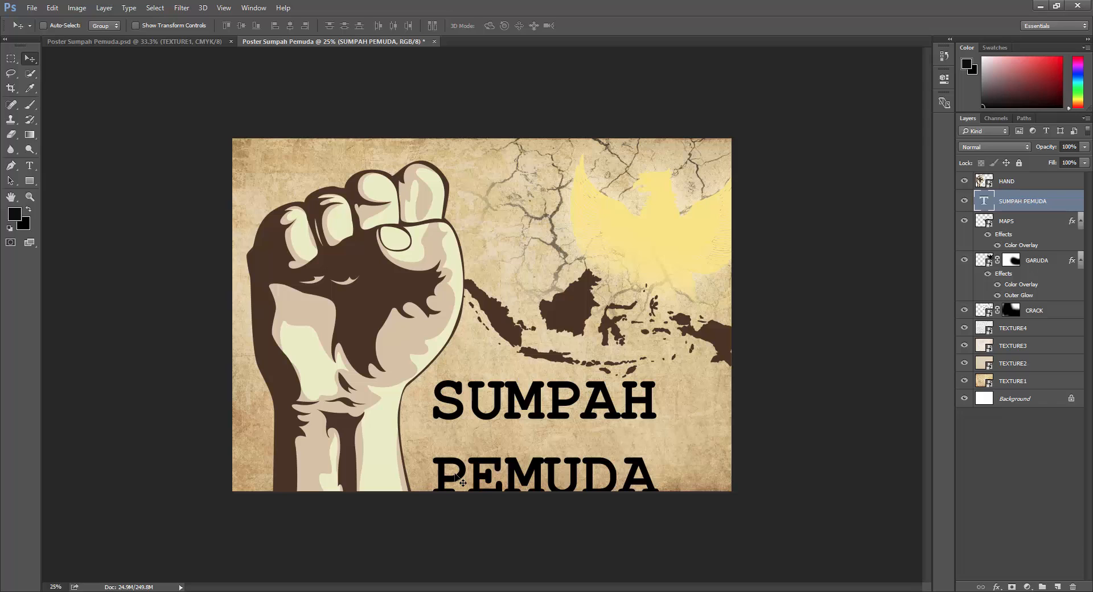
Step: Indent the word PEMUDA by one space on the title's second line and commit the text
{"action": "left_click", "coordinate": [29, 165]}
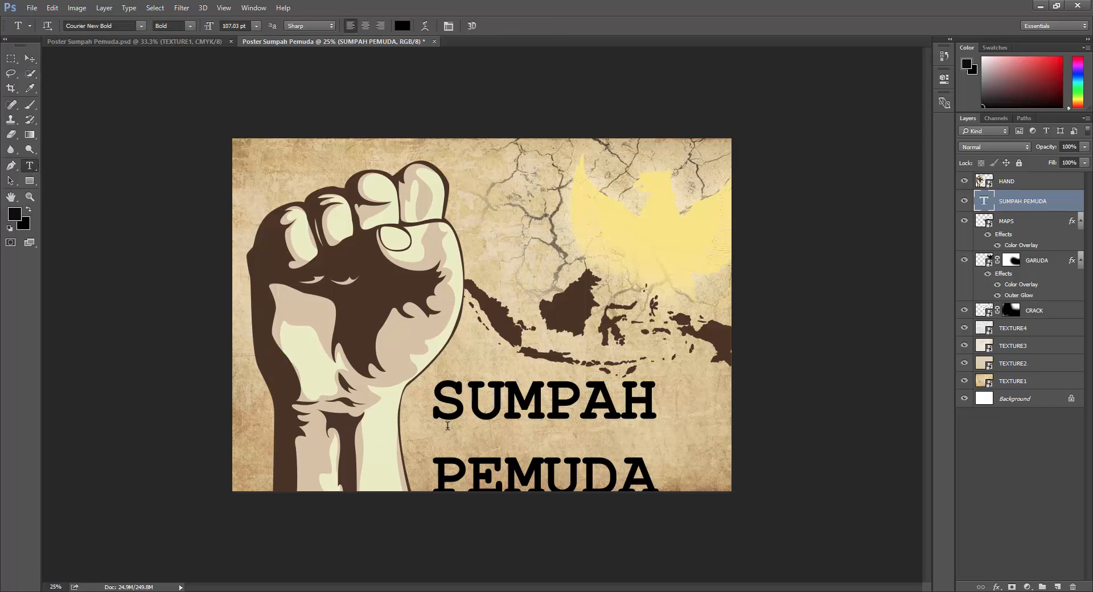
{"action": "left_click", "coordinate": [434, 465]}
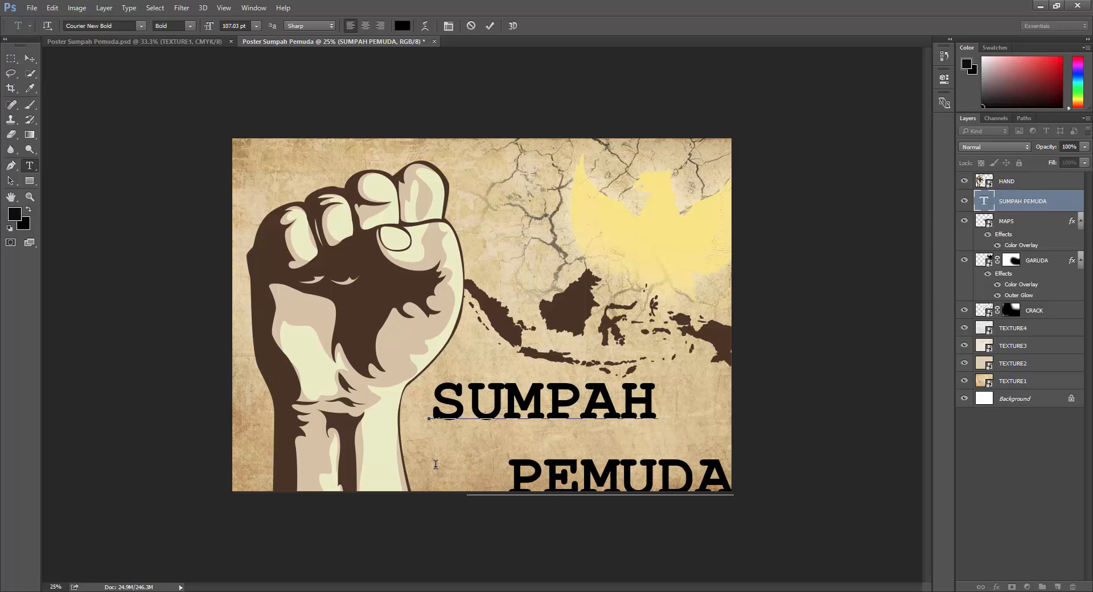
{"action": "key", "text": "BackSpace"}
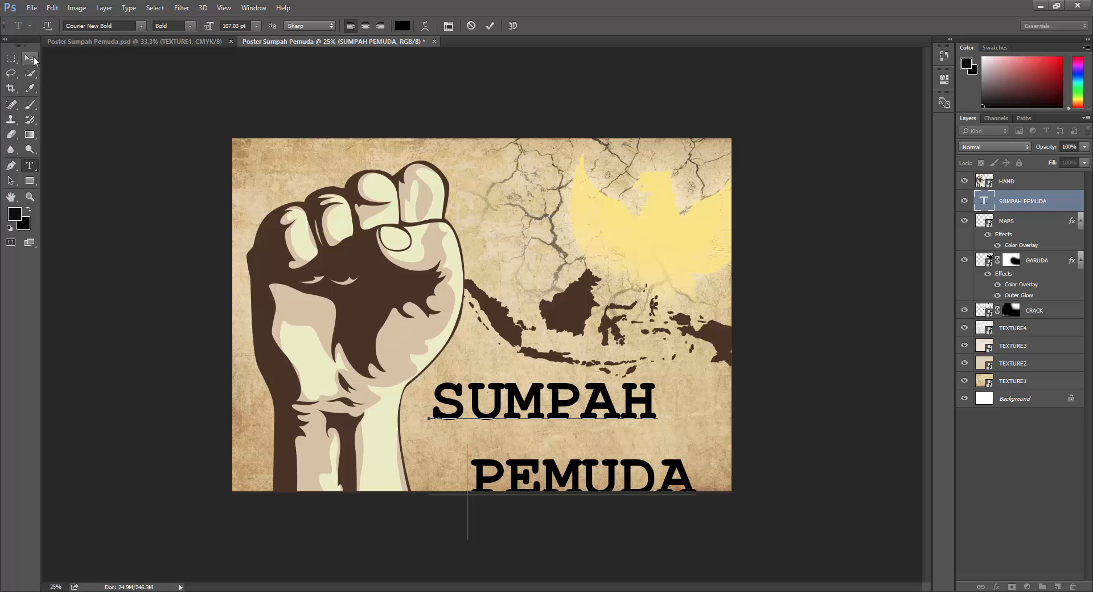
{"action": "left_click", "coordinate": [488, 29]}
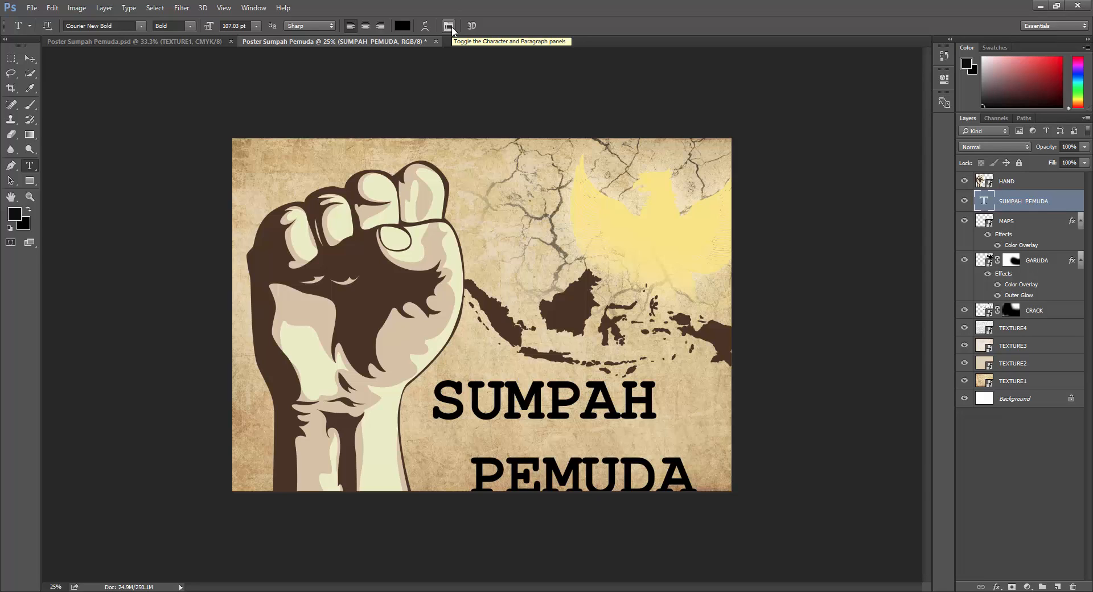
Step: Set the title's leading to 89 pt and its tracking to 40
{"action": "left_click", "coordinate": [448, 26]}
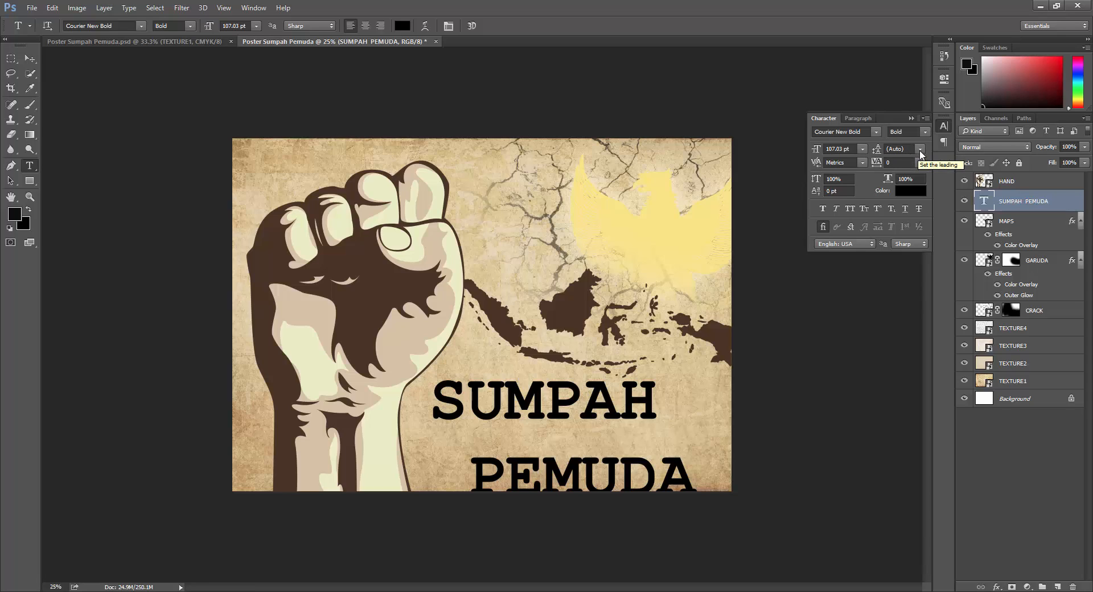
{"action": "left_click_drag", "start_coordinate": [879, 151], "coordinate": [913, 151]}
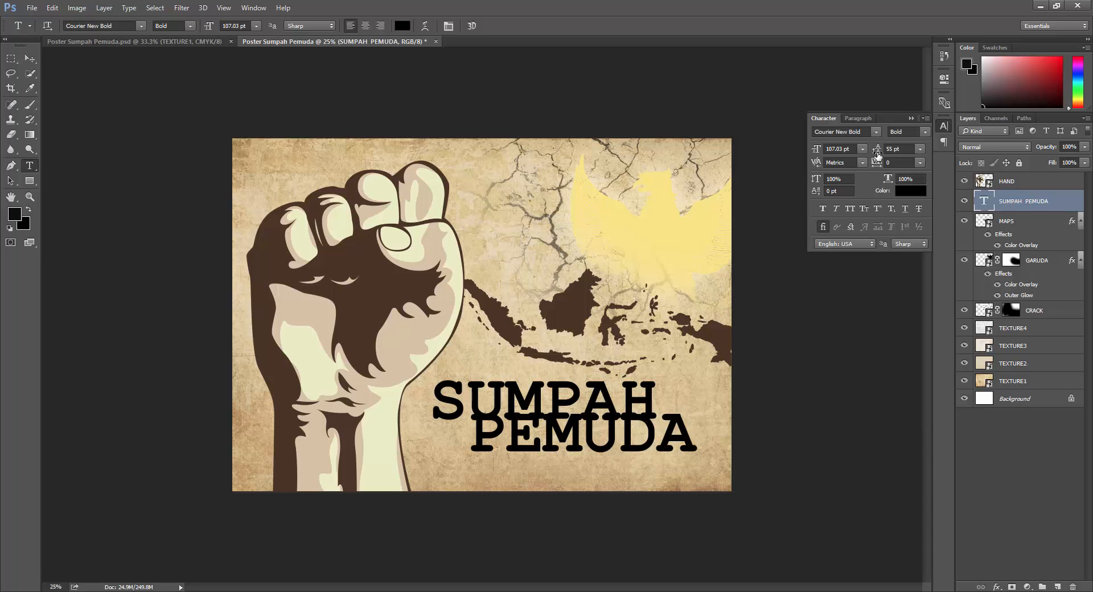
{"action": "left_click_drag", "start_coordinate": [879, 152], "coordinate": [880, 153]}
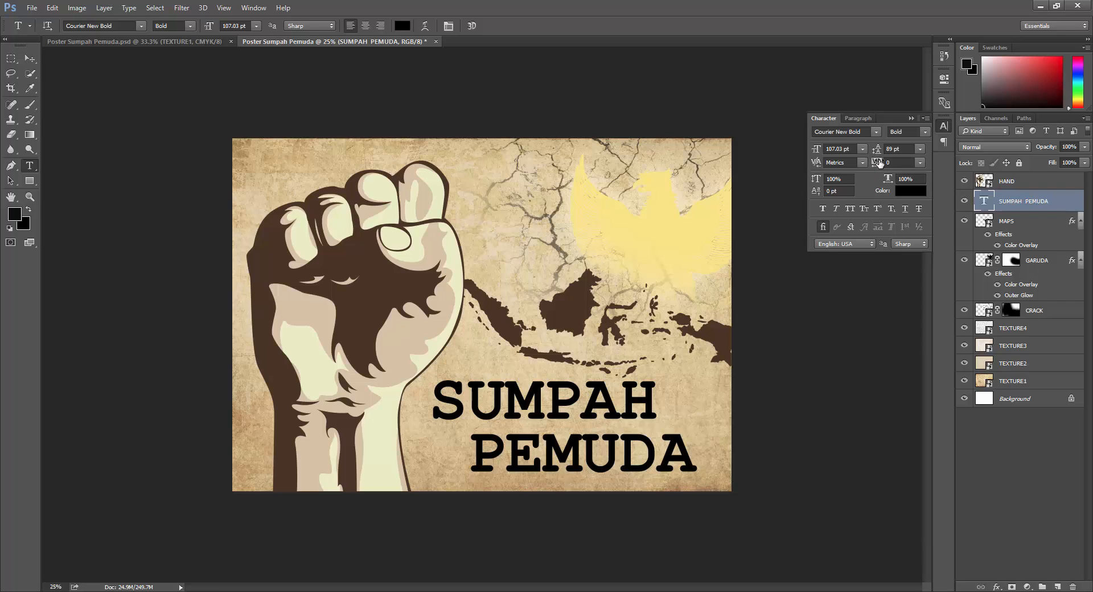
{"action": "left_click_drag", "start_coordinate": [877, 164], "coordinate": [878, 163]}
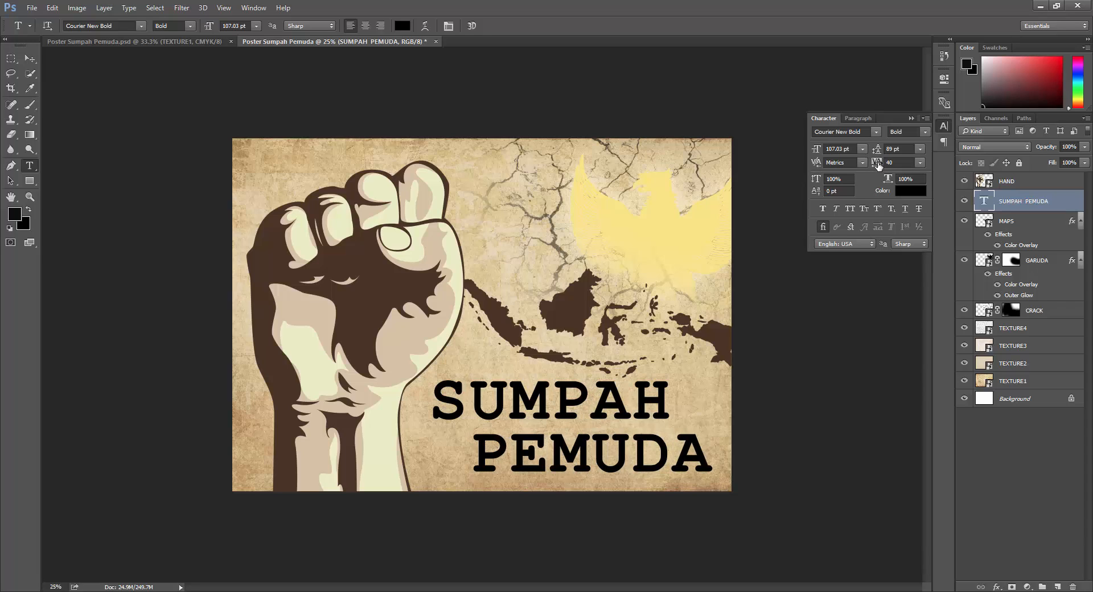
{"action": "left_click", "coordinate": [920, 163]}
{"action": "left_click", "coordinate": [921, 163]}
Step: Select the word SUMPAH in the title and set its text color to pure red (ff0000)
{"action": "left_click", "coordinate": [437, 400]}
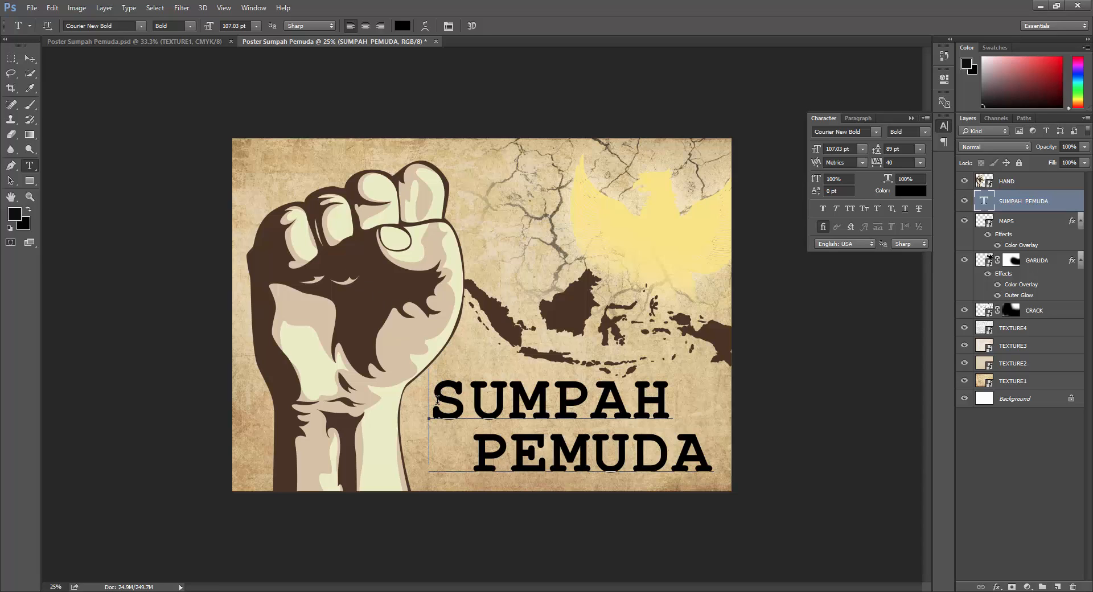
{"action": "left_click_drag", "start_coordinate": [437, 400], "coordinate": [657, 403]}
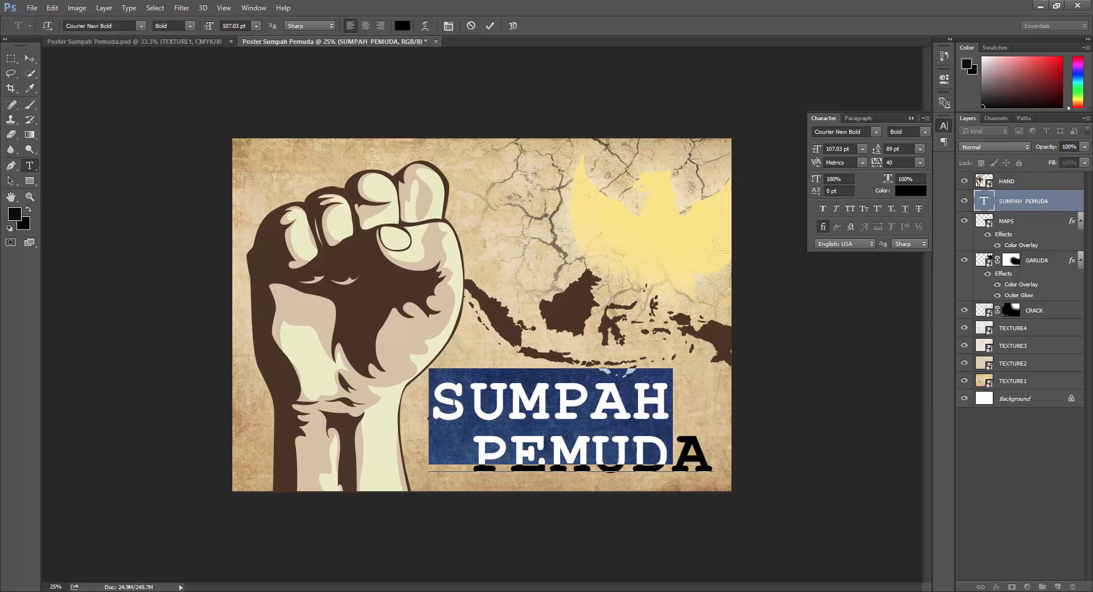
{"action": "left_click_drag", "start_coordinate": [431, 401], "coordinate": [660, 394]}
{"action": "left_click", "coordinate": [403, 26]}
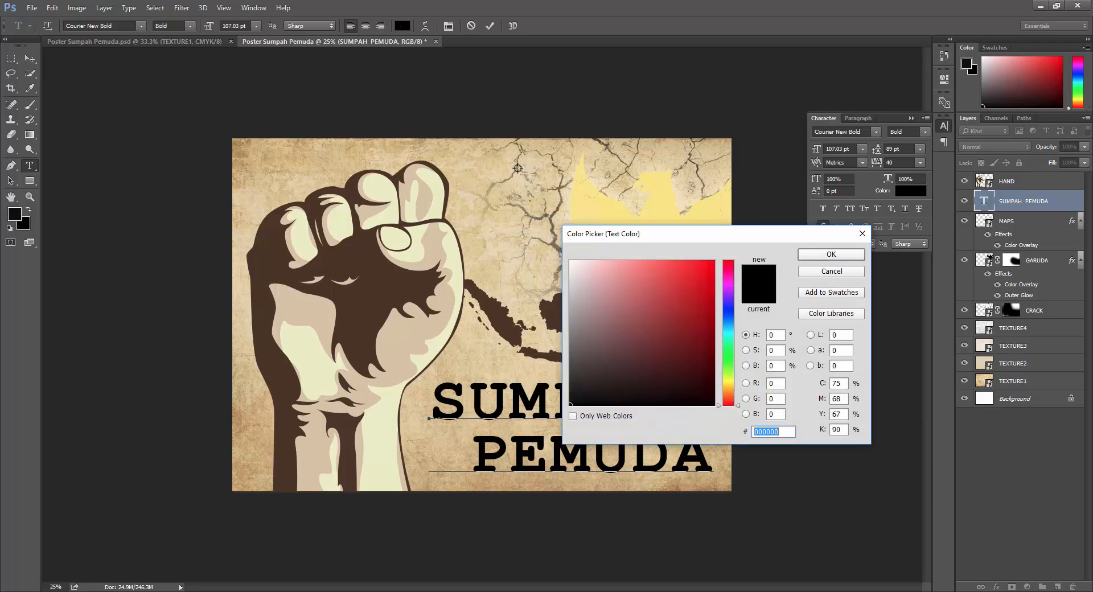
{"action": "left_click", "coordinate": [679, 277]}
{"action": "left_click_drag", "start_coordinate": [703, 264], "coordinate": [723, 257]}
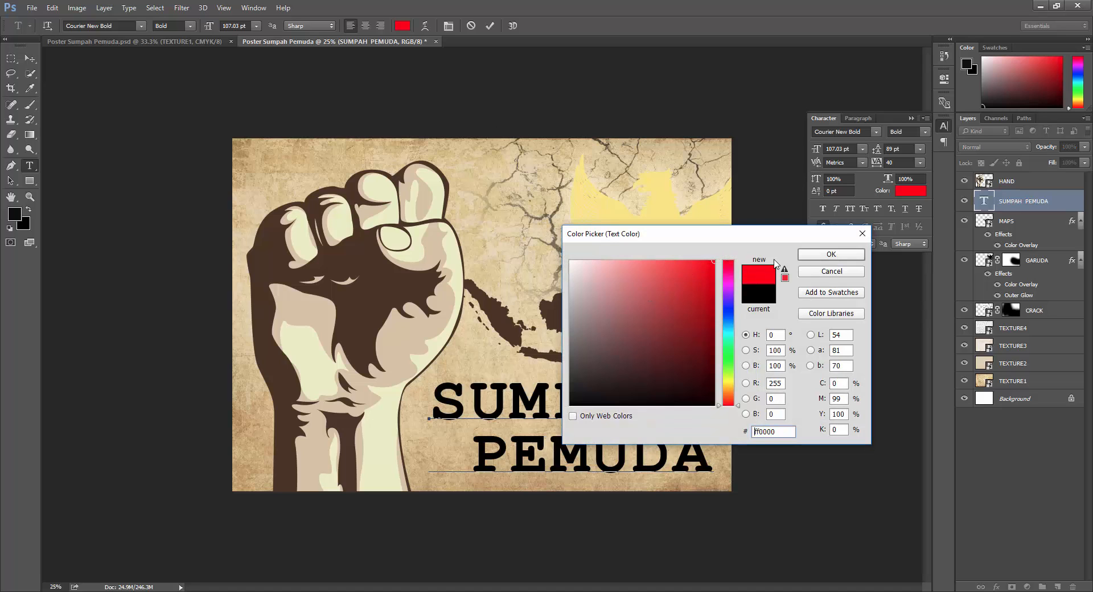
{"action": "left_click", "coordinate": [831, 254]}
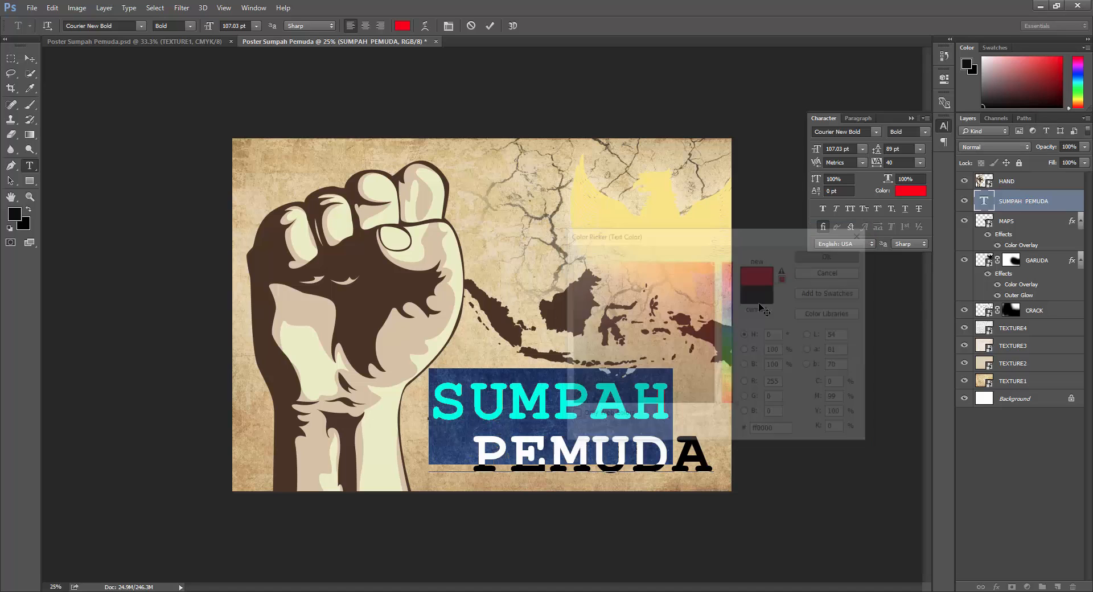
Step: Select the word PEMUDA on the title's second line and set its text color to white (ffffff)
{"action": "left_click", "coordinate": [490, 460]}
{"action": "left_click_drag", "start_coordinate": [472, 460], "coordinate": [748, 464]}
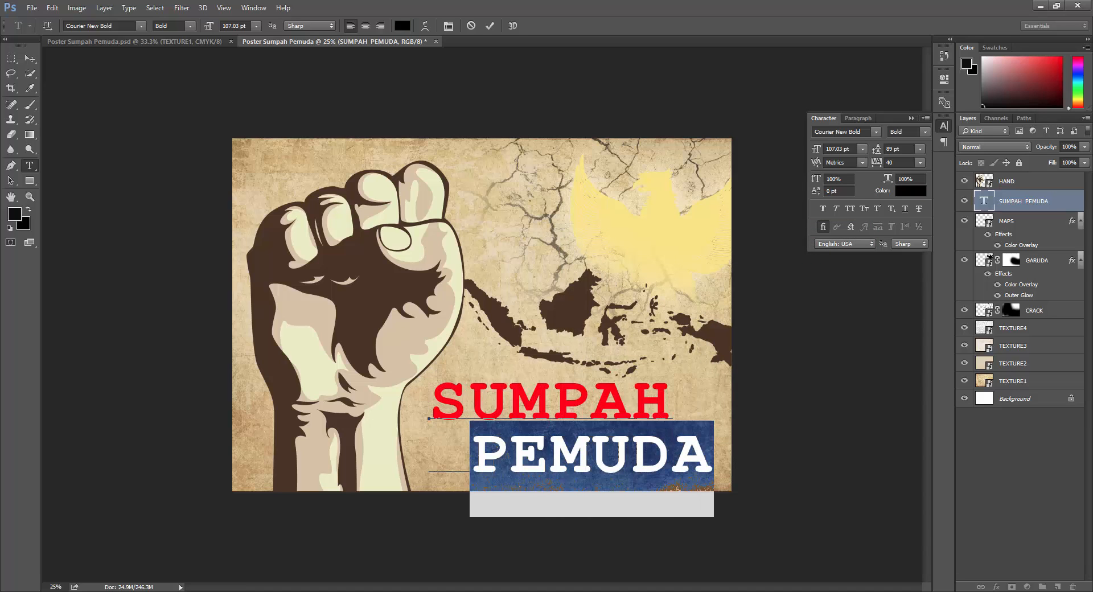
{"action": "left_click", "coordinate": [402, 26]}
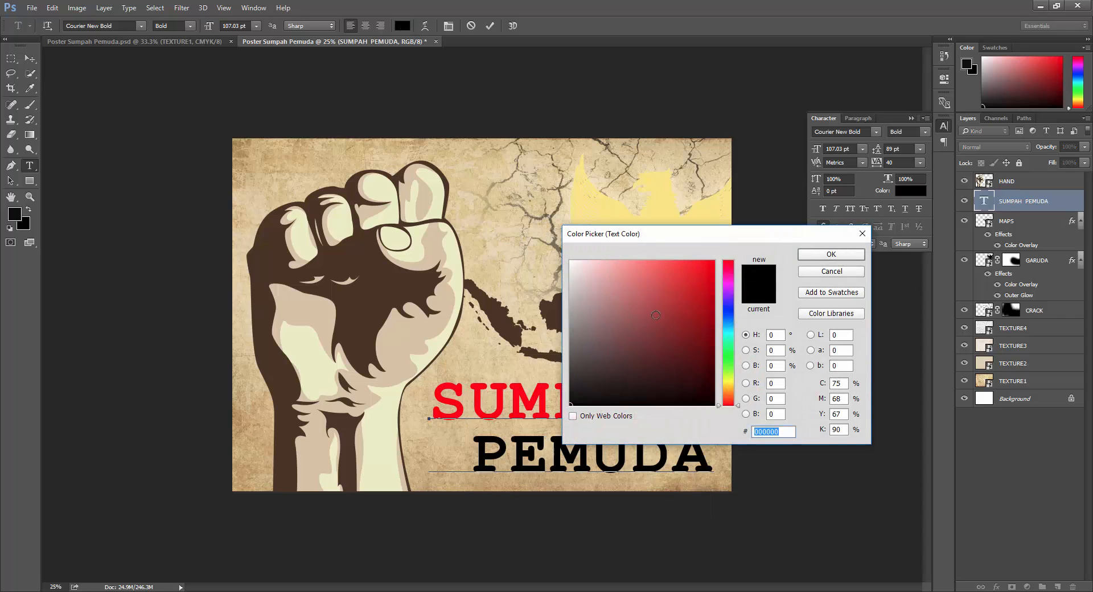
{"action": "left_click", "coordinate": [655, 315]}
{"action": "left_click_drag", "start_coordinate": [504, 218], "coordinate": [565, 255]}
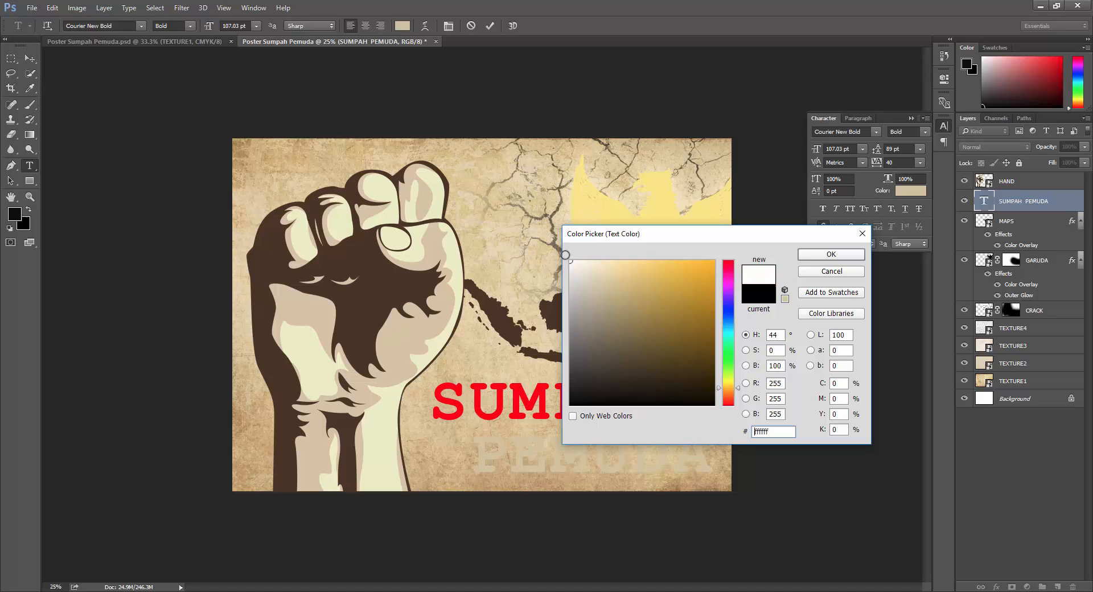
{"action": "left_click", "coordinate": [828, 255]}
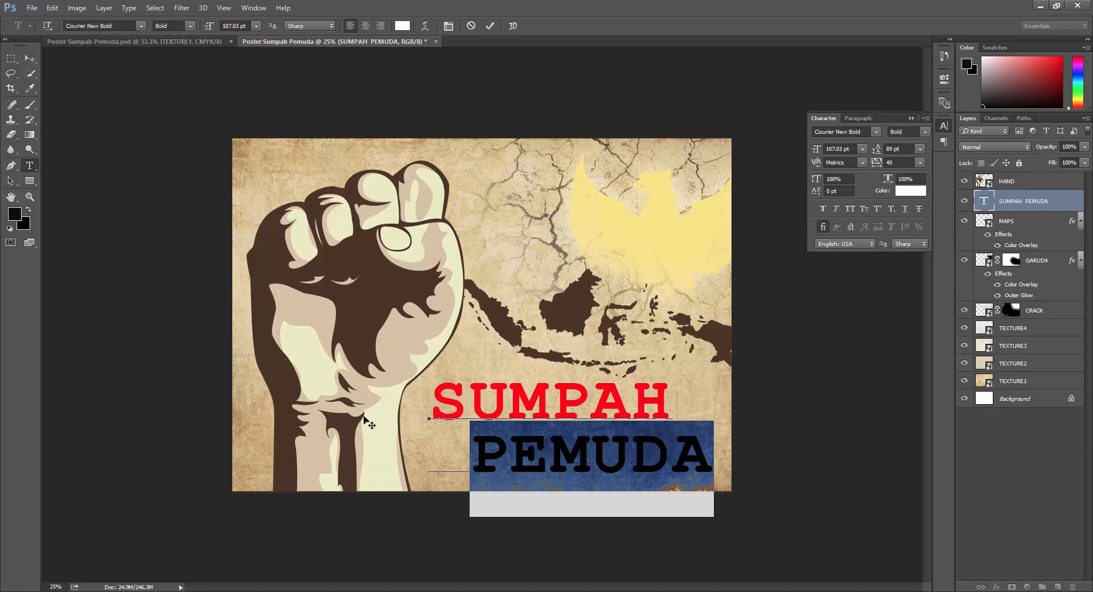
Step: Recolor the word SUMPAH dark red (c60000), commit the text and nudge the title slightly left and down
{"action": "left_click", "coordinate": [448, 394]}
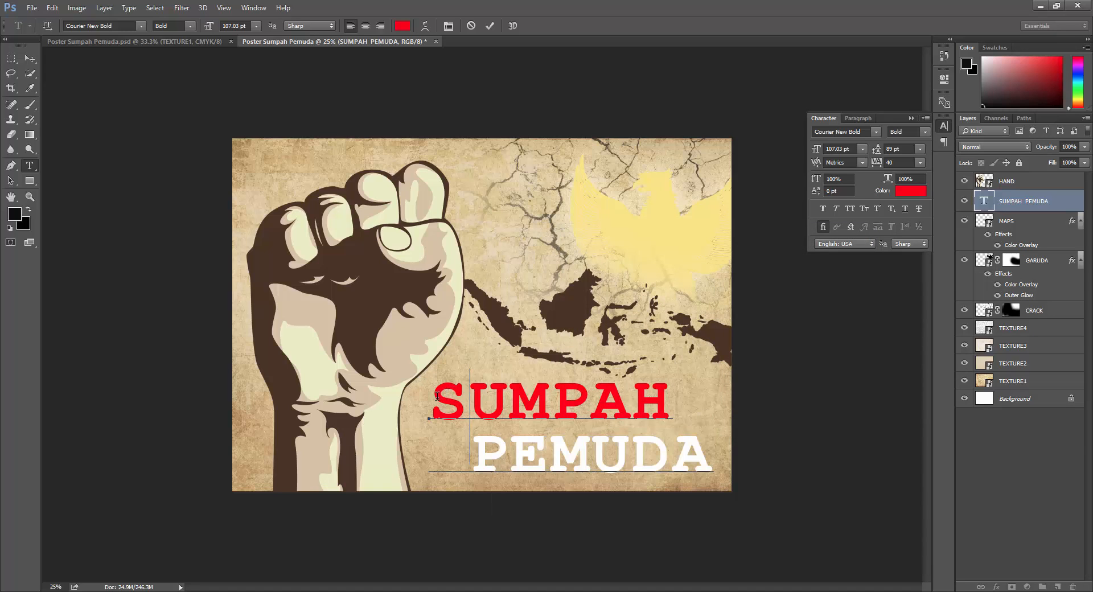
{"action": "left_click_drag", "start_coordinate": [436, 394], "coordinate": [630, 351]}
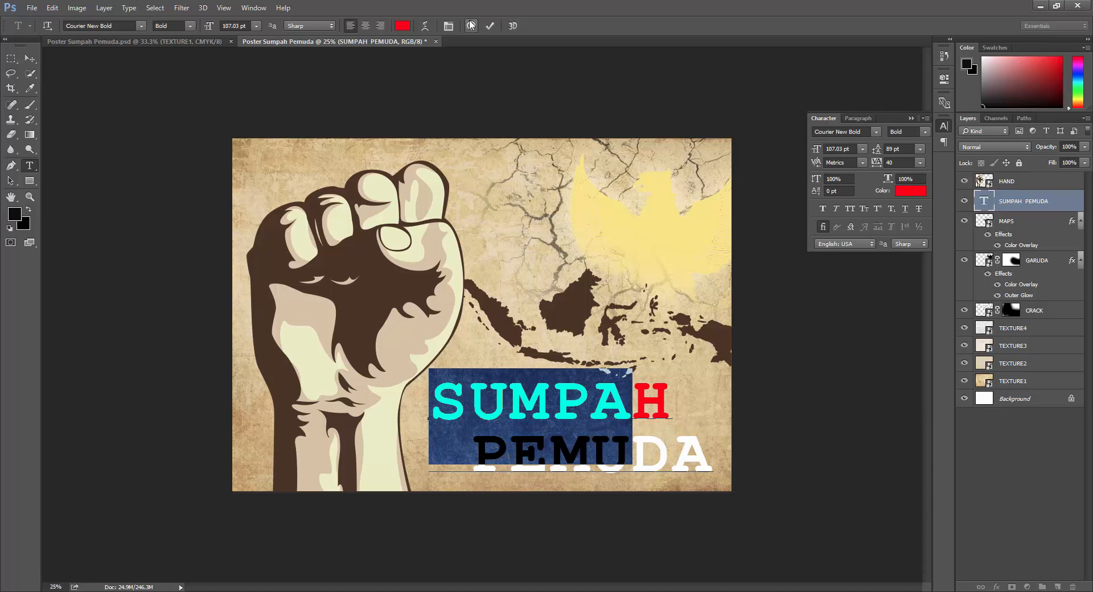
{"action": "left_click", "coordinate": [402, 26]}
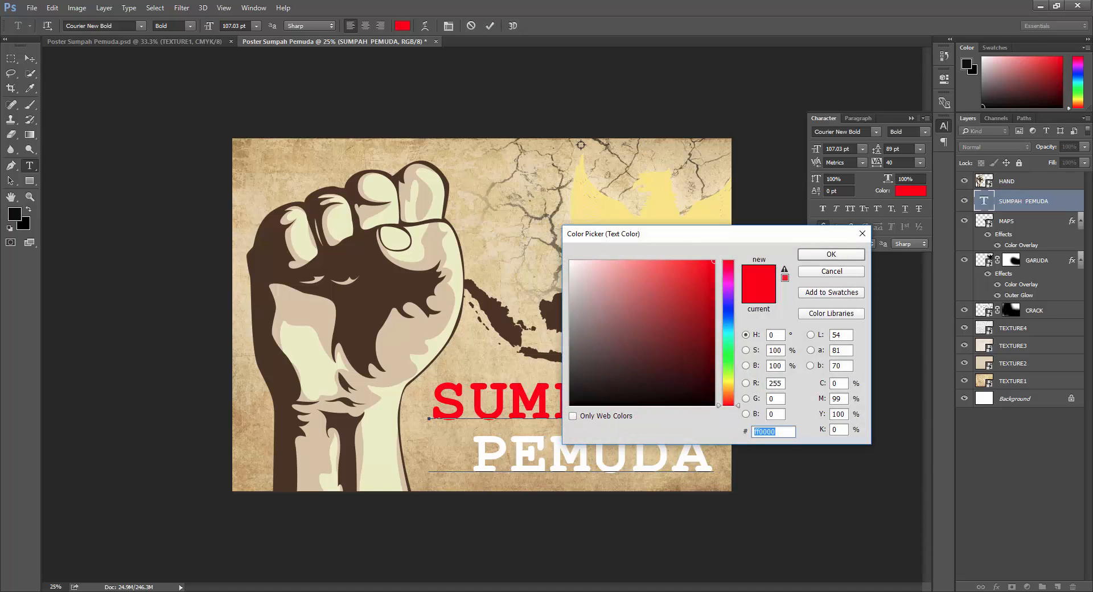
{"action": "left_click", "coordinate": [715, 284]}
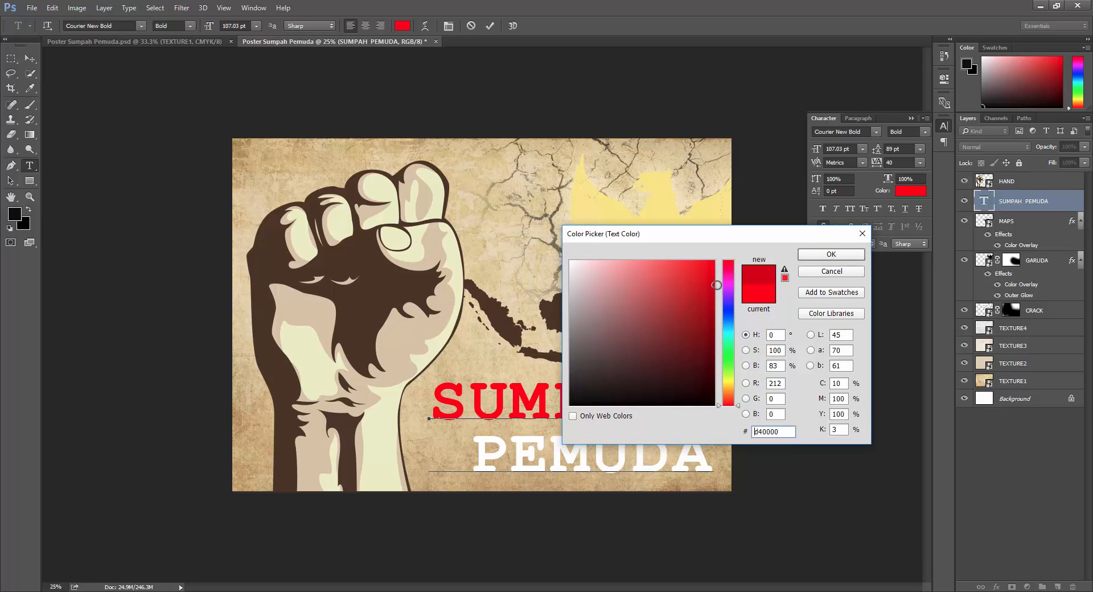
{"action": "left_click_drag", "start_coordinate": [717, 285], "coordinate": [719, 294]}
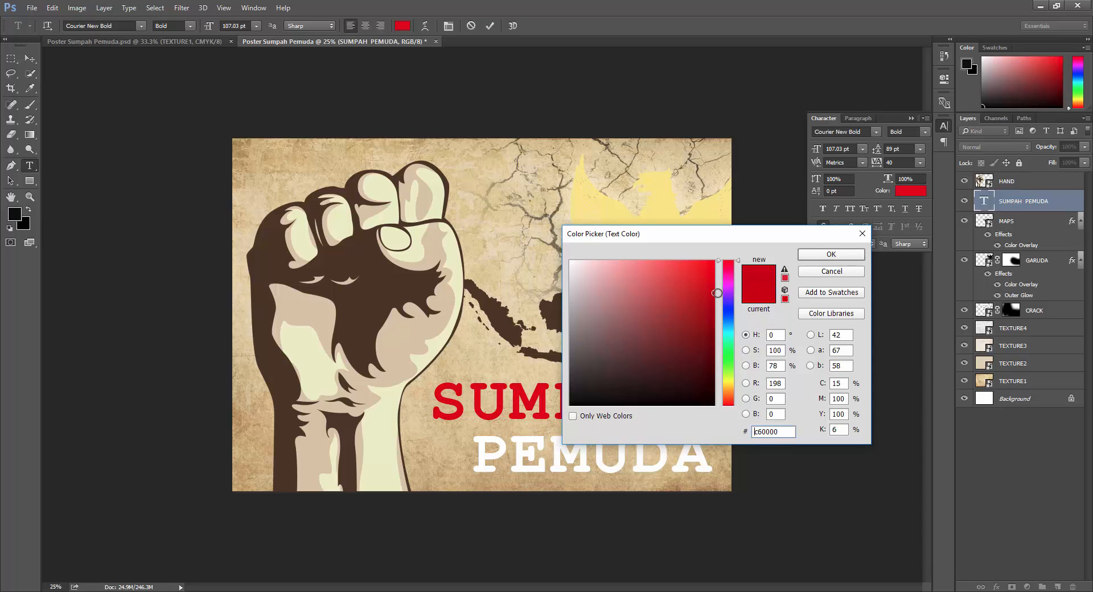
{"action": "left_click", "coordinate": [807, 256]}
{"action": "left_click", "coordinate": [692, 377]}
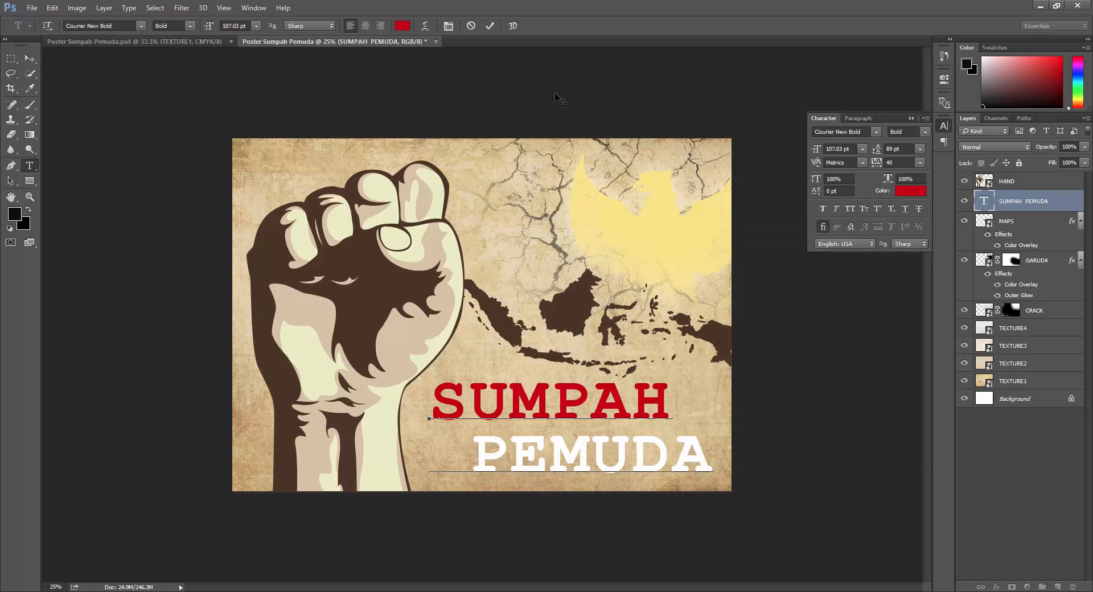
{"action": "left_click", "coordinate": [488, 26]}
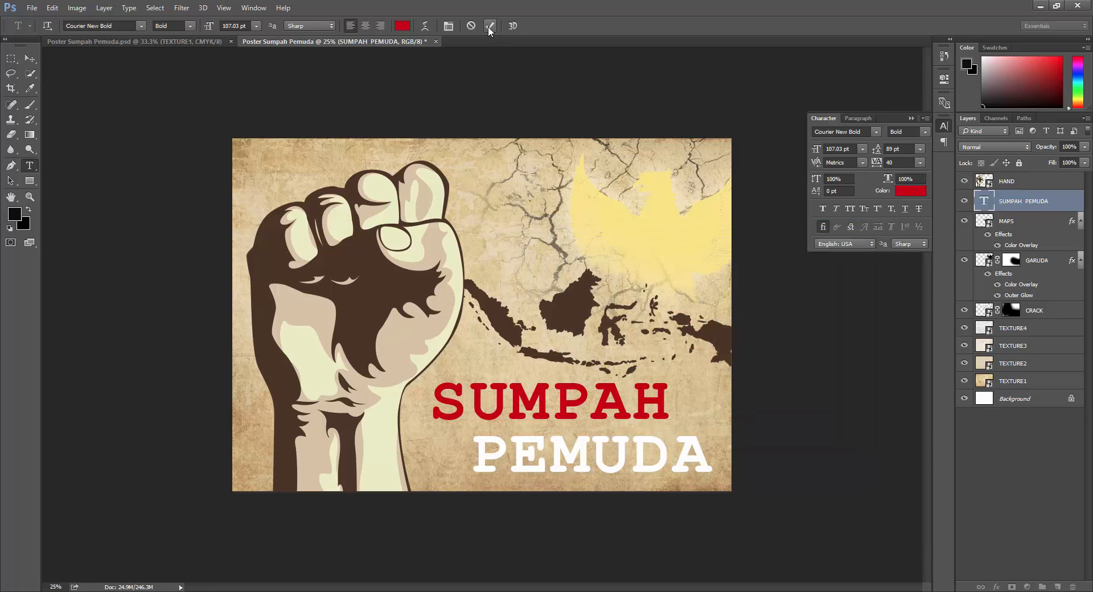
{"action": "left_click", "coordinate": [31, 59]}
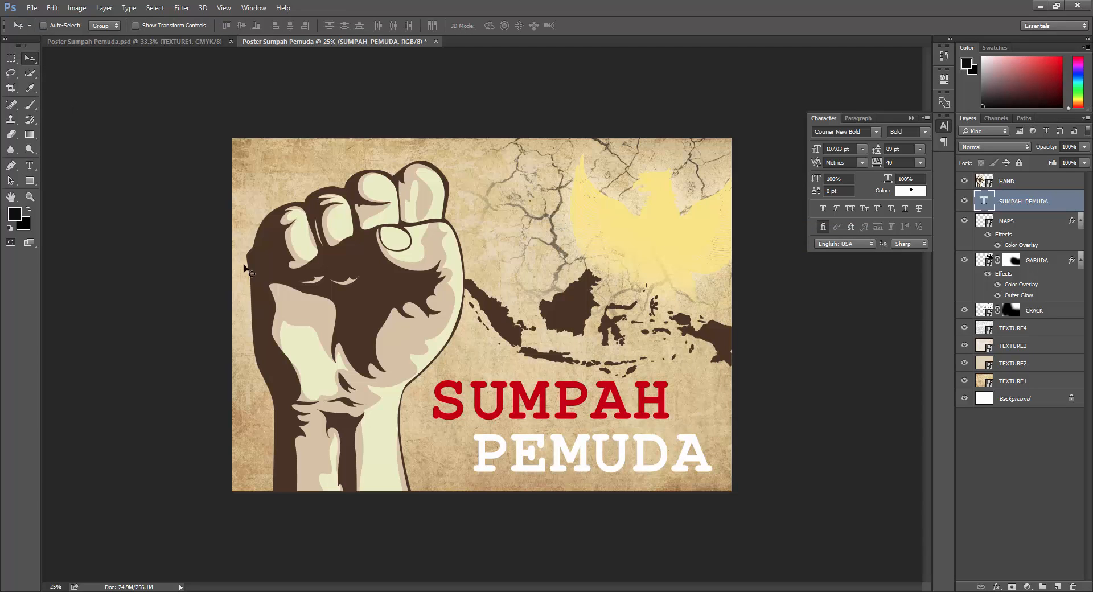
{"action": "left_click_drag", "start_coordinate": [586, 429], "coordinate": [583, 430]}
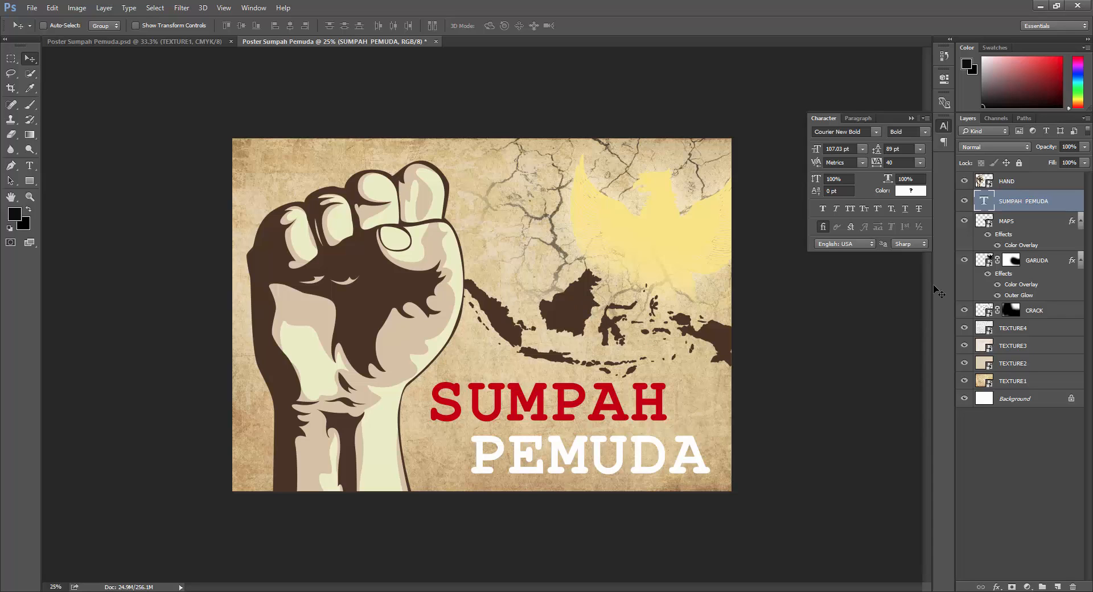
Step: Add a drop shadow to the MAPS layer with 50% opacity, 17 px distance and 4 px size
{"action": "left_click", "coordinate": [1008, 222]}
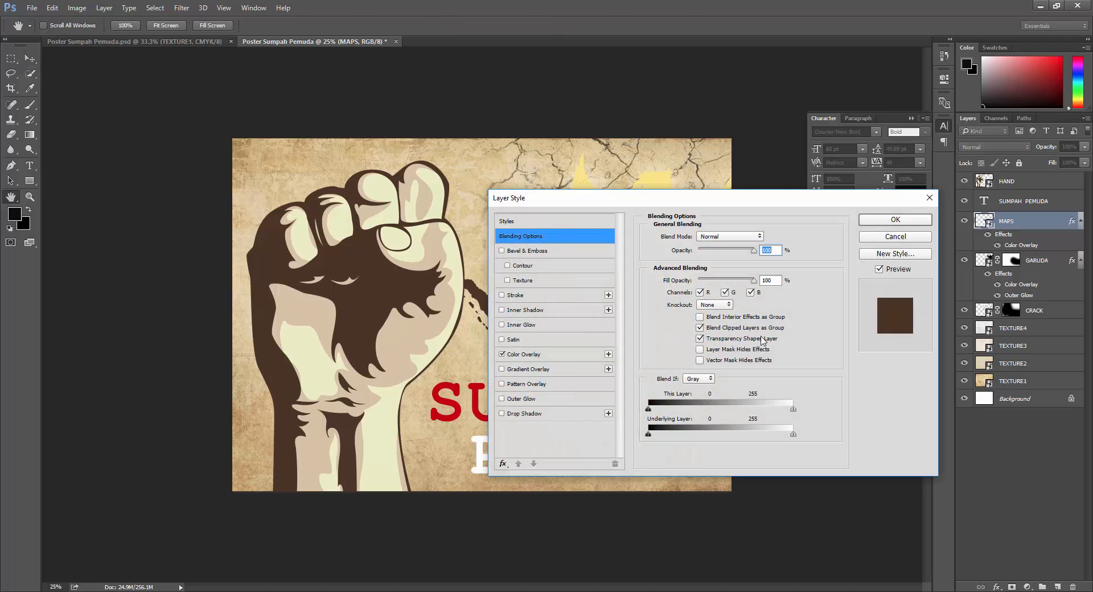
{"action": "left_click", "coordinate": [501, 413]}
{"action": "left_click_drag", "start_coordinate": [596, 212], "coordinate": [791, 216]}
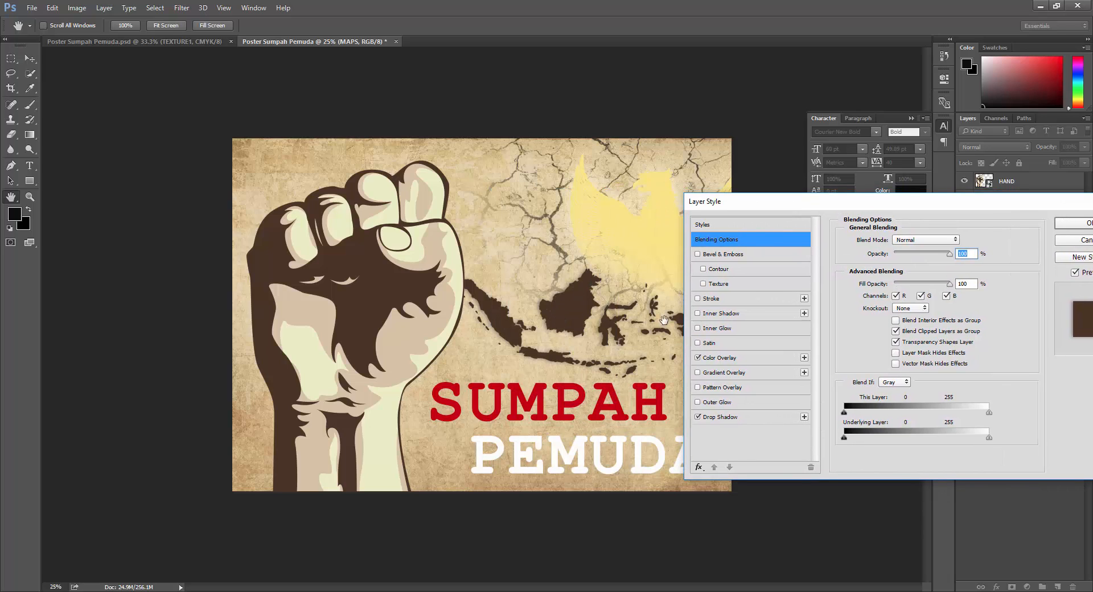
{"action": "left_click", "coordinate": [741, 418]}
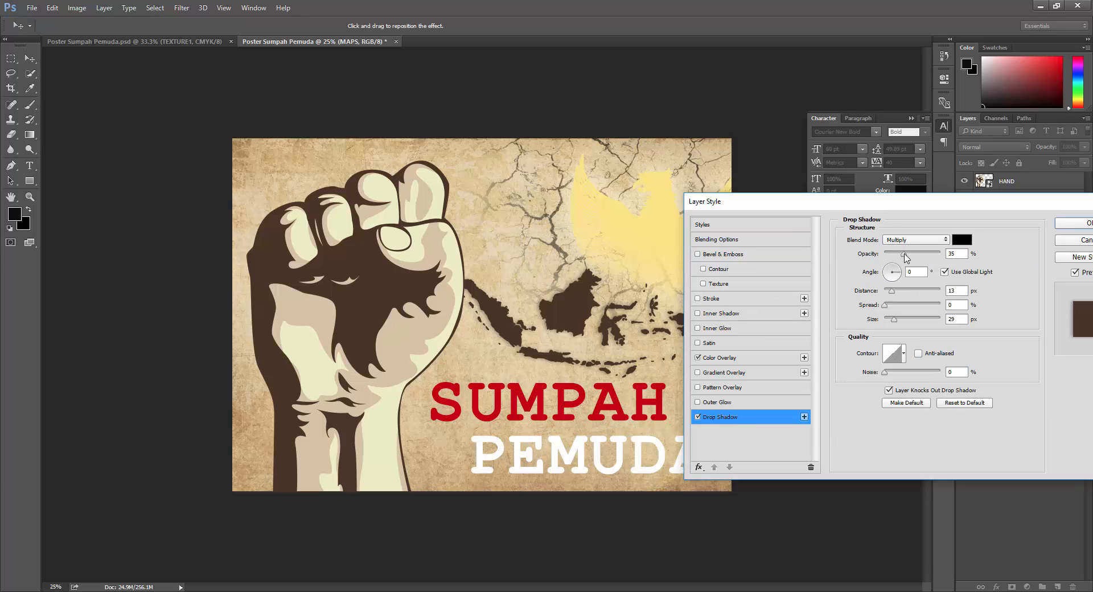
{"action": "left_click_drag", "start_coordinate": [905, 256], "coordinate": [915, 257]}
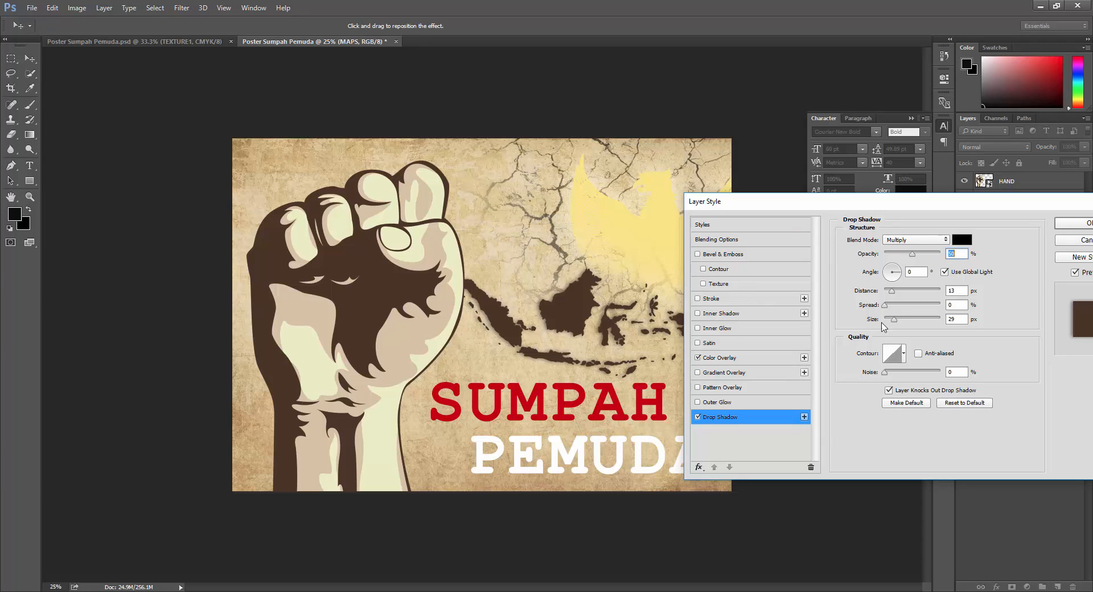
{"action": "left_click_drag", "start_coordinate": [894, 320], "coordinate": [895, 297]}
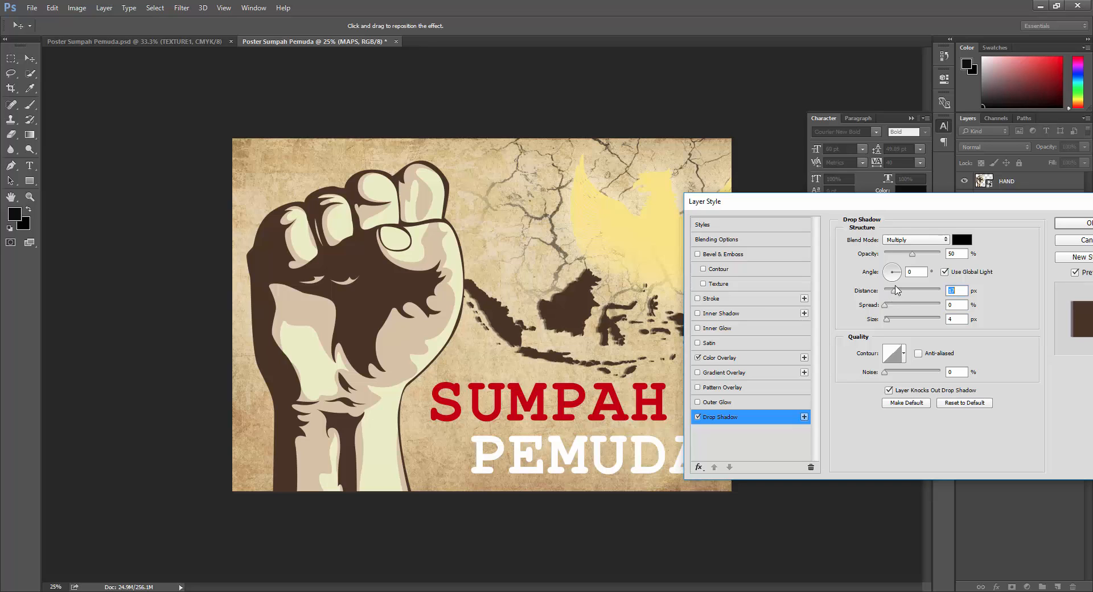
Step: Set the map shadow's angle to 125° and opacity to 28%, increase its size slightly and apply the layer style
{"action": "left_click", "coordinate": [891, 272]}
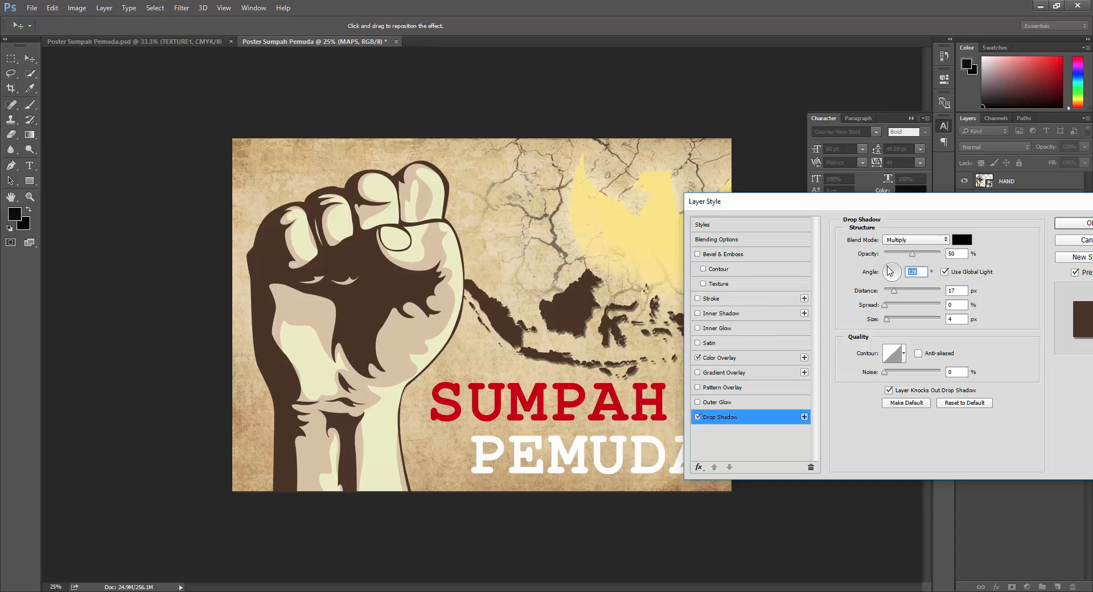
{"action": "left_click", "coordinate": [889, 269]}
{"action": "left_click", "coordinate": [914, 272]}
{"action": "left_click_drag", "start_coordinate": [911, 254], "coordinate": [899, 257]}
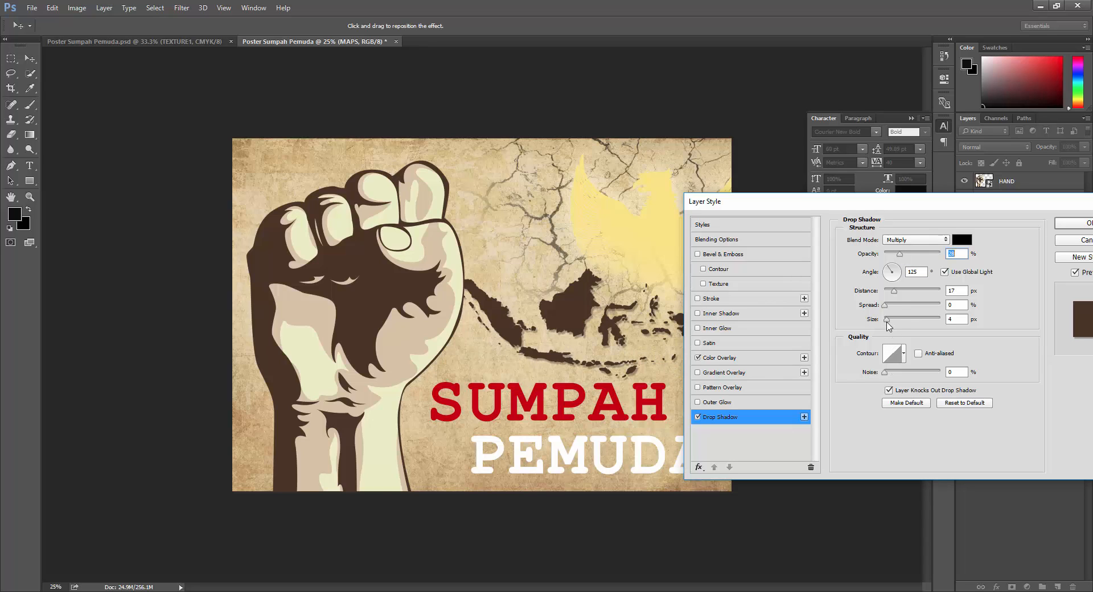
{"action": "left_click_drag", "start_coordinate": [886, 319], "coordinate": [893, 321]}
{"action": "left_click_drag", "start_coordinate": [923, 209], "coordinate": [777, 214]}
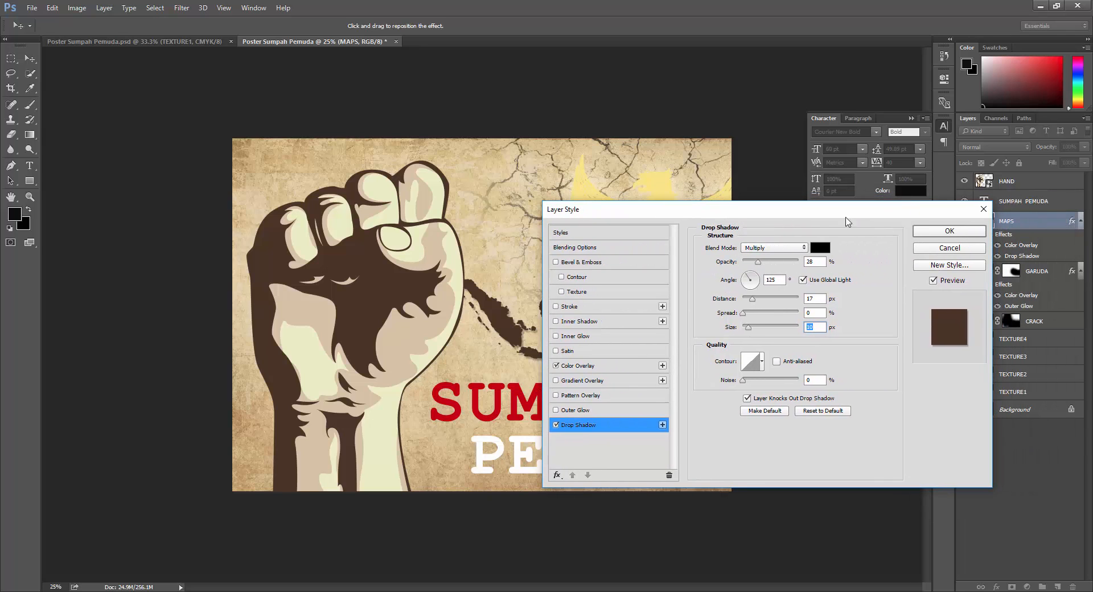
{"action": "left_click", "coordinate": [921, 236]}
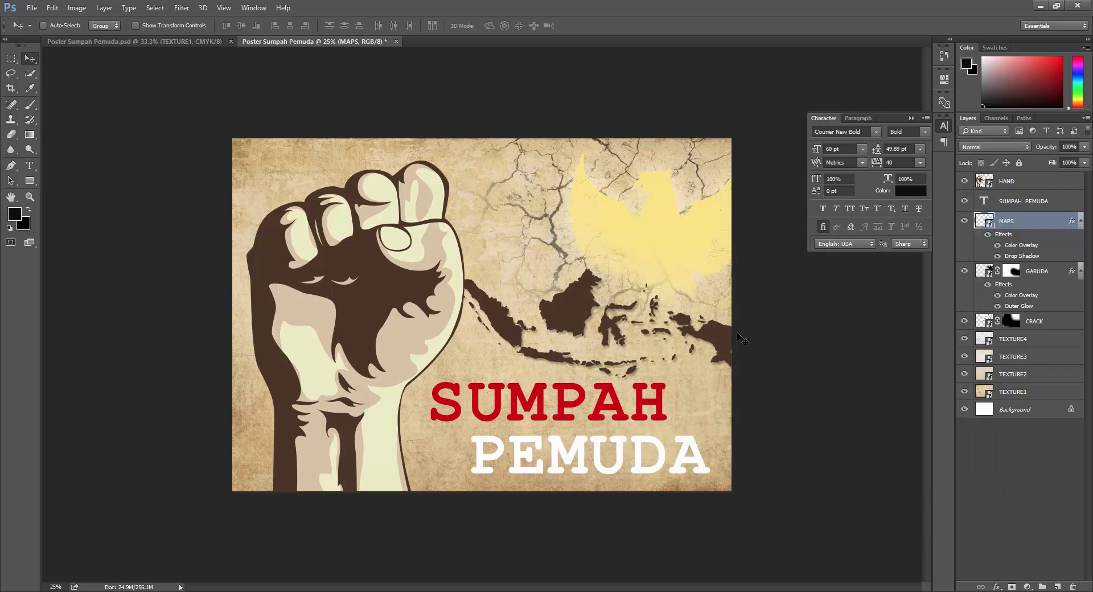